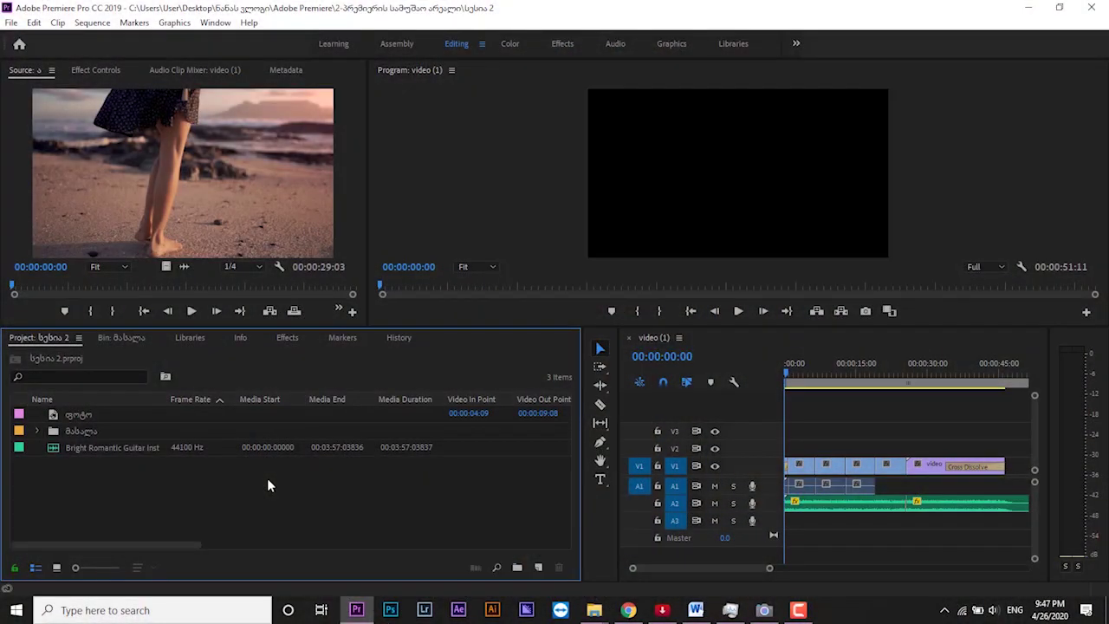
# Step: Cycle focus through the Source monitor, Program monitor, Timeline and Project panel, then open the File menu
pyautogui.click(187, 177)
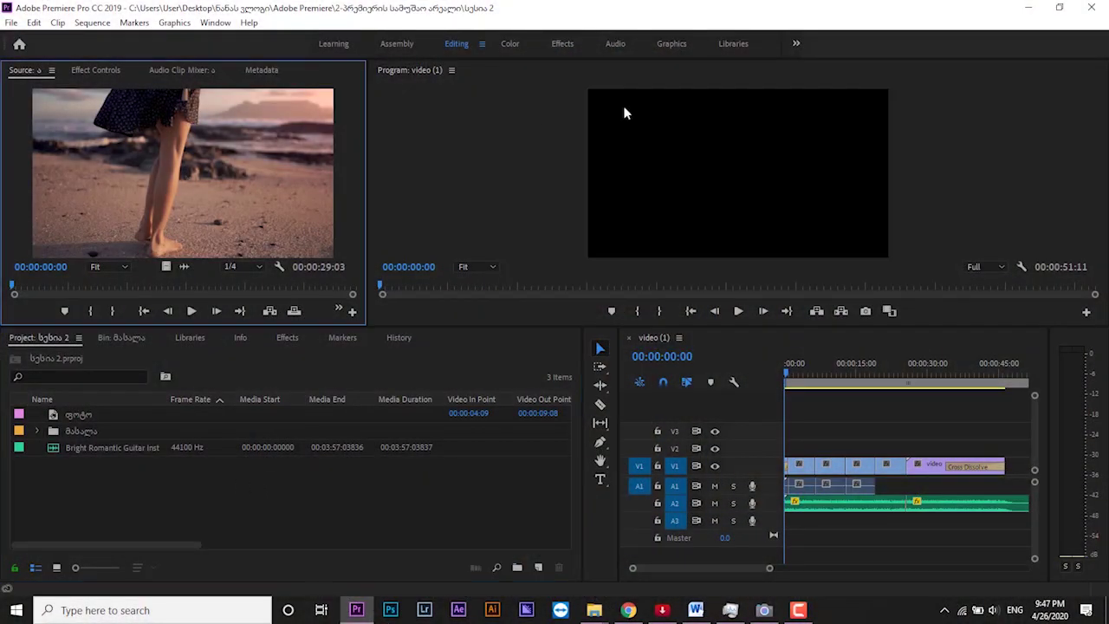
pyautogui.click(706, 118)
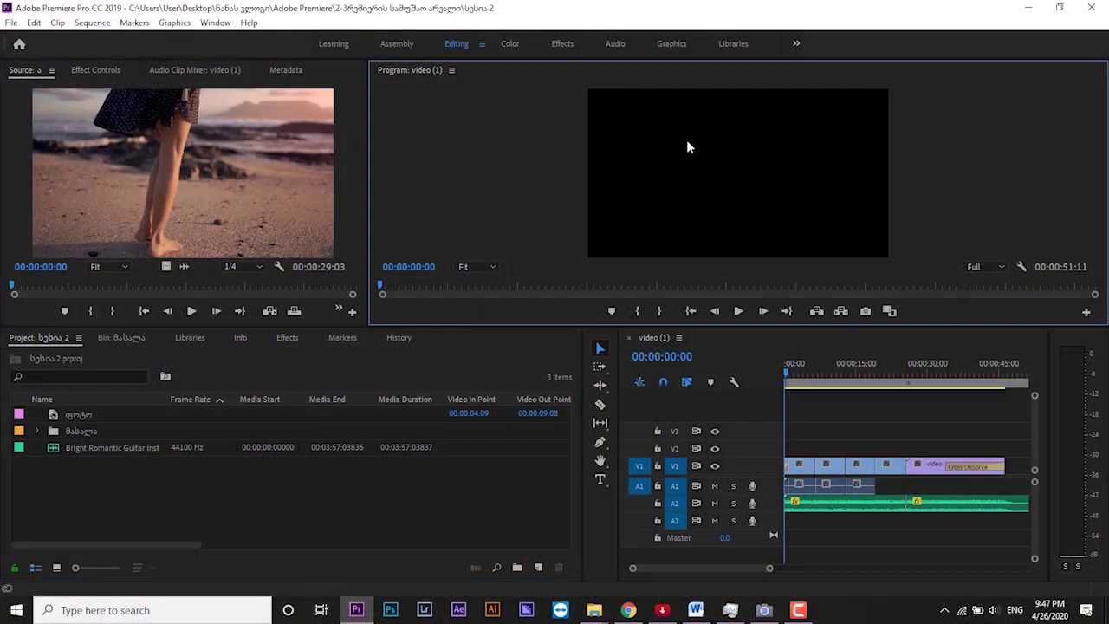
pyautogui.click(333, 466)
pyautogui.click(268, 201)
pyautogui.click(663, 207)
pyautogui.click(835, 436)
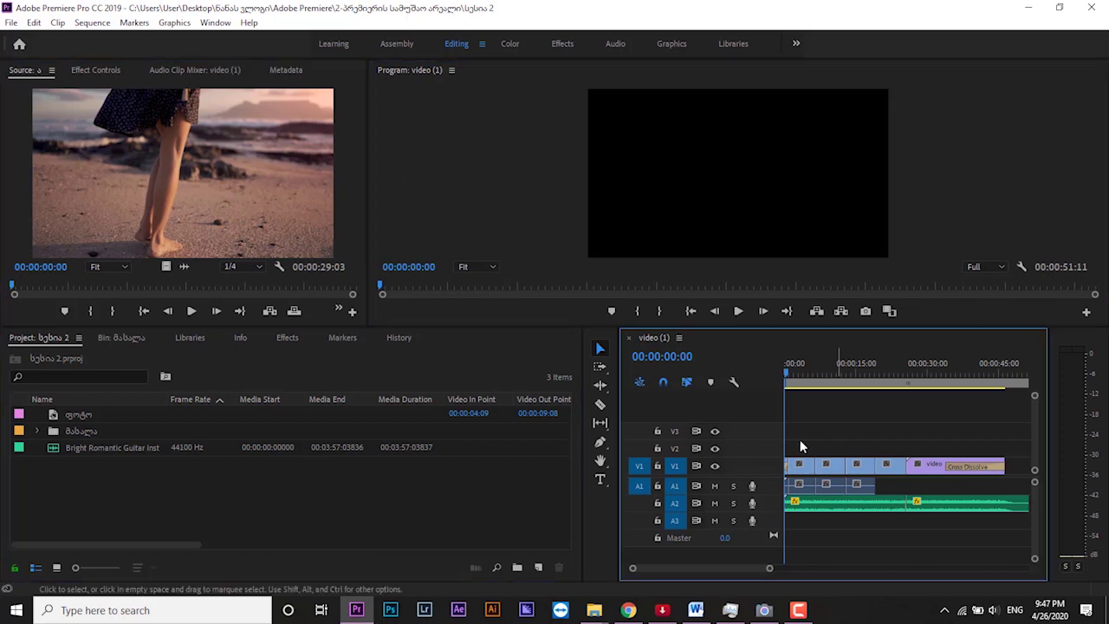
pyautogui.click(196, 490)
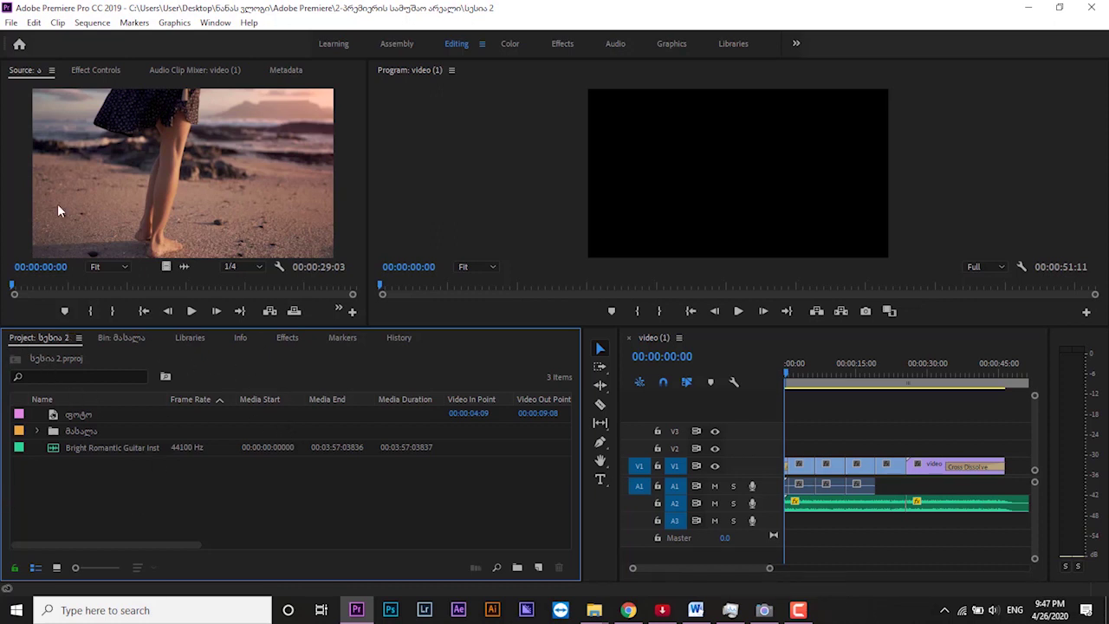
pyautogui.click(11, 24)
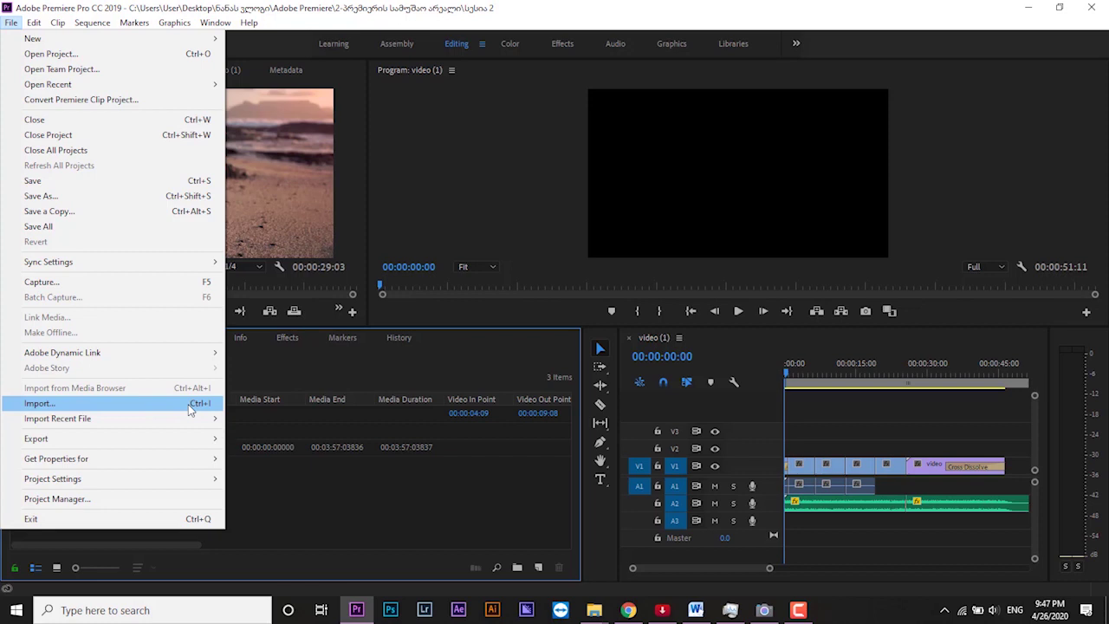
# Step: Close the File menu and bring up the Project panel's context menu with Import
pyautogui.click(310, 492)
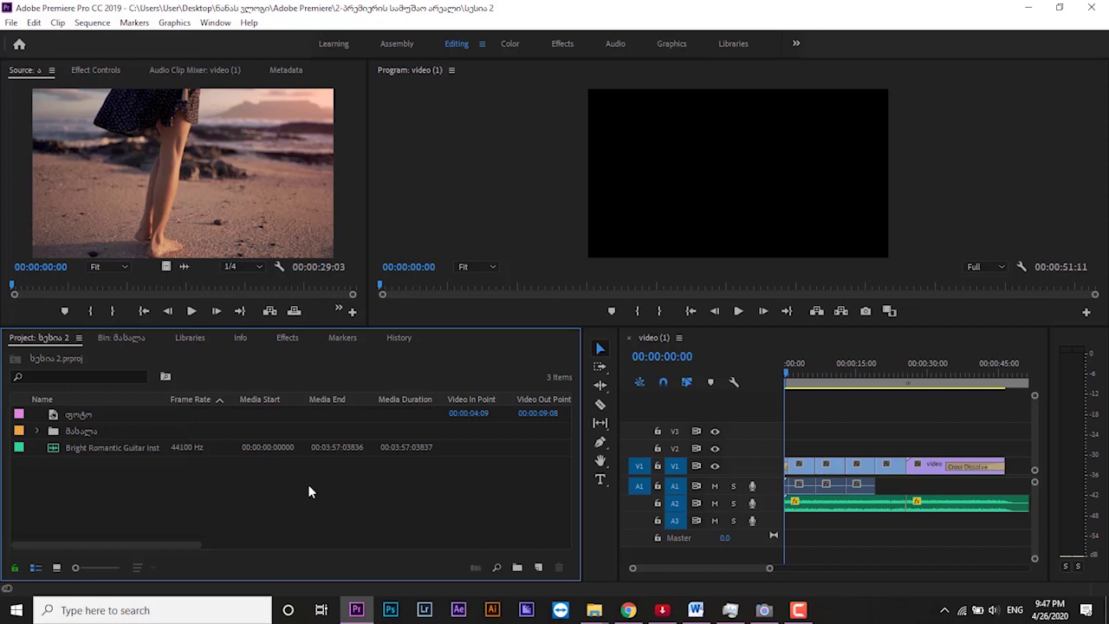
pyautogui.rightClick(309, 491)
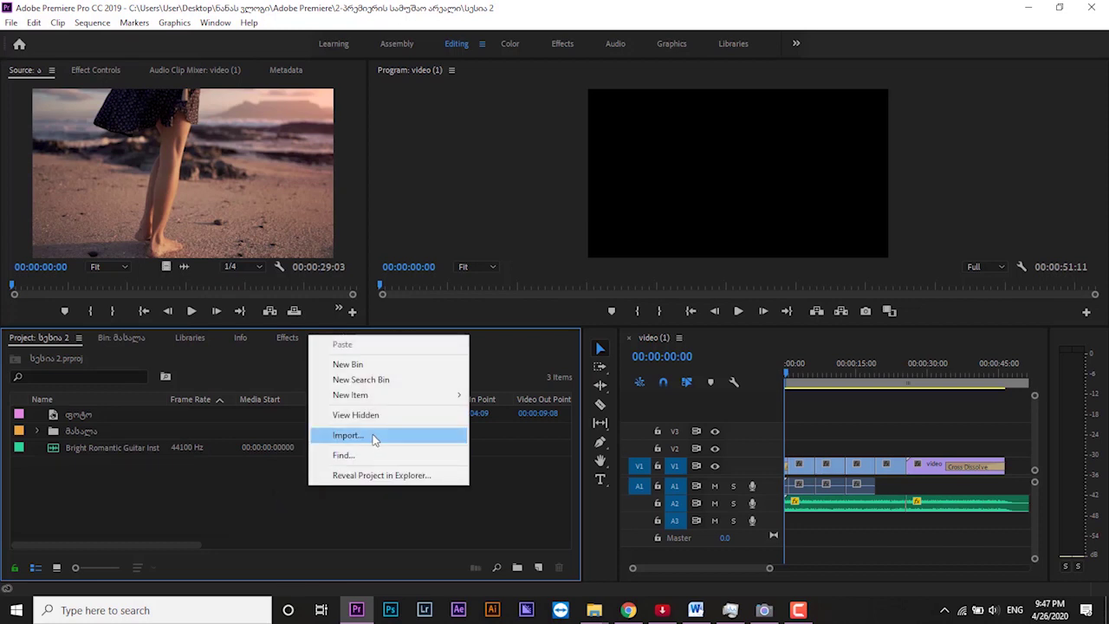
pyautogui.click(223, 511)
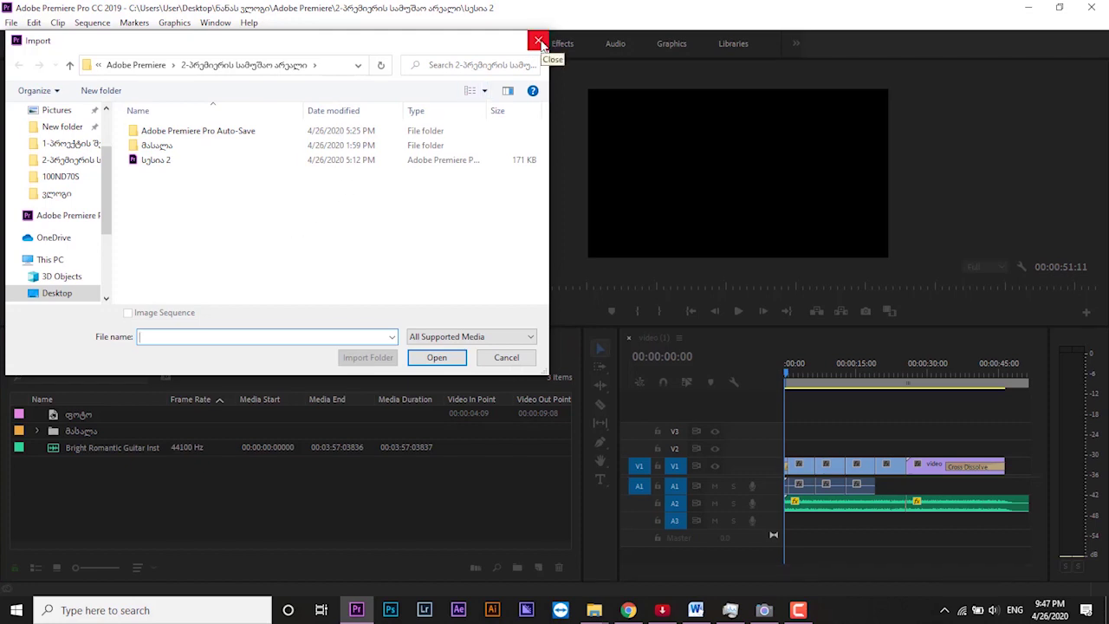
# Step: Browse into the მასალა folder and select video (2) and video (3) without importing
pyautogui.click(158, 145)
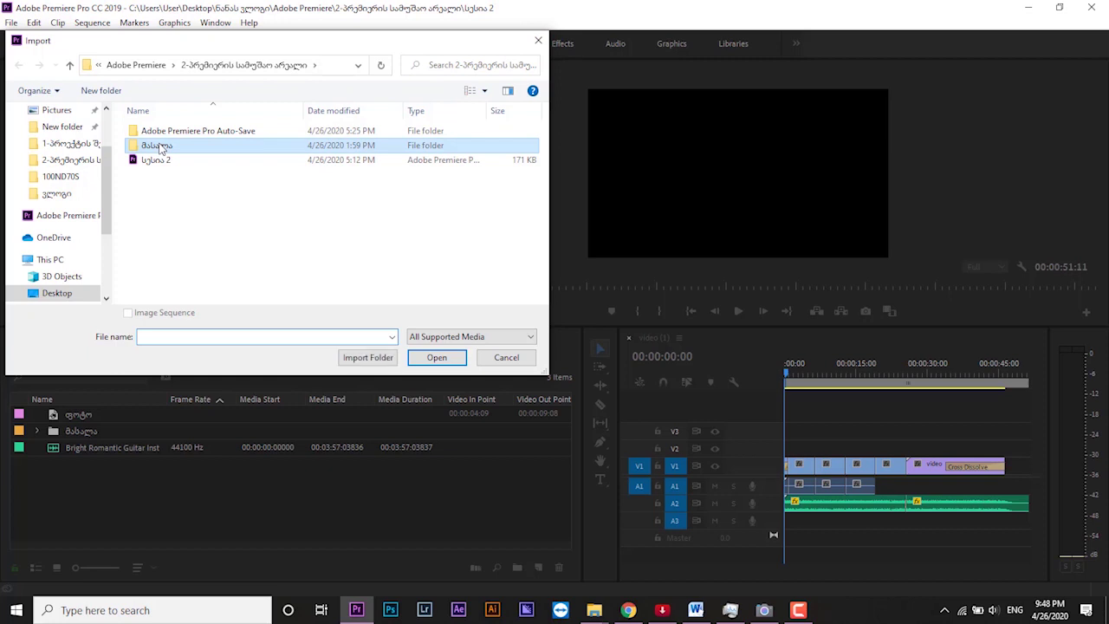
pyautogui.doubleClick(158, 146)
pyautogui.click(317, 159)
pyautogui.click(437, 167)
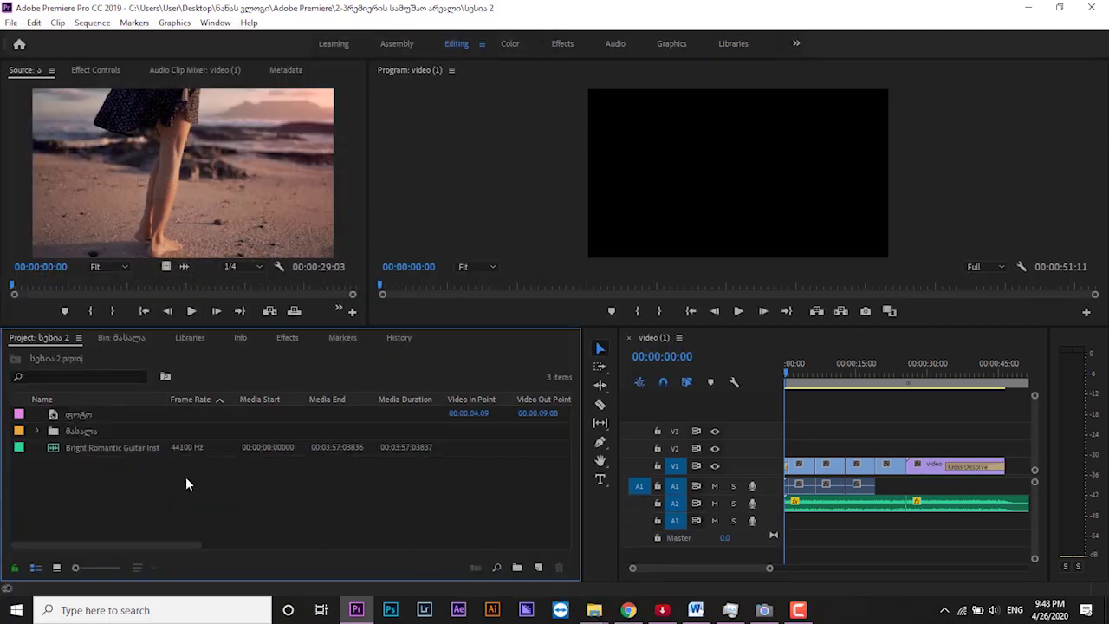
# Step: Select the guitar music clip, the ფოტო item and the მასალა bin in the Project panel
pyautogui.click(55, 449)
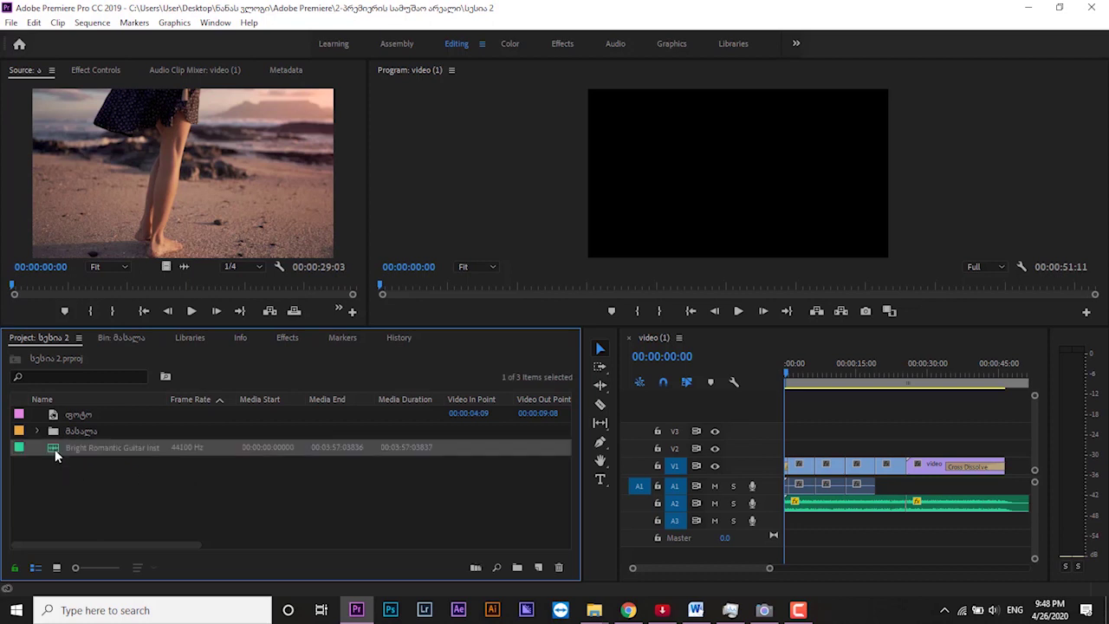
pyautogui.click(56, 432)
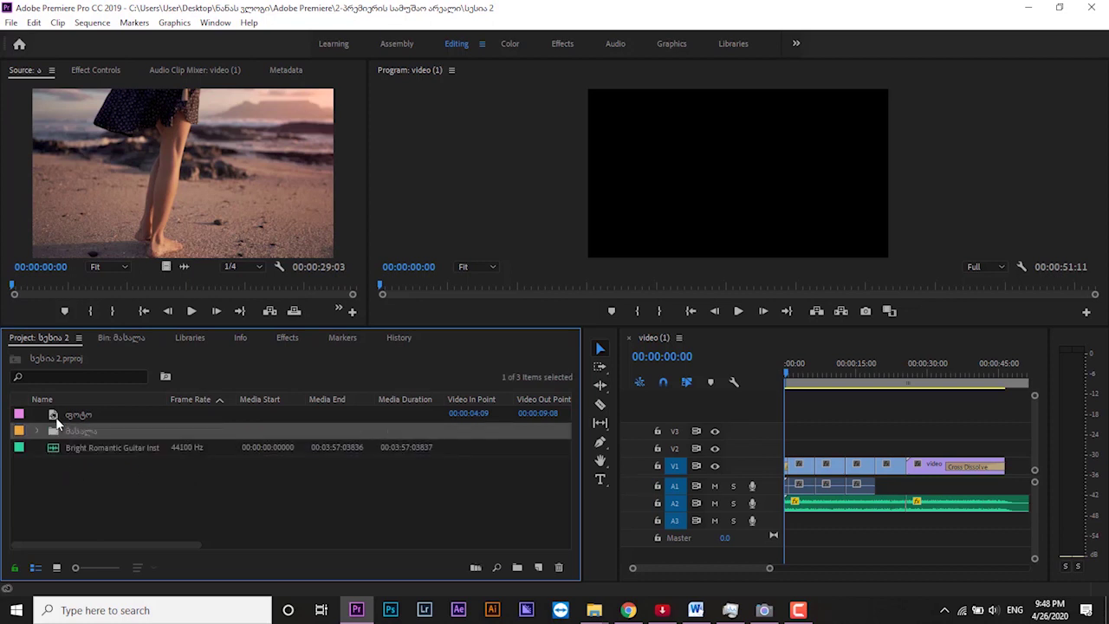
pyautogui.click(56, 417)
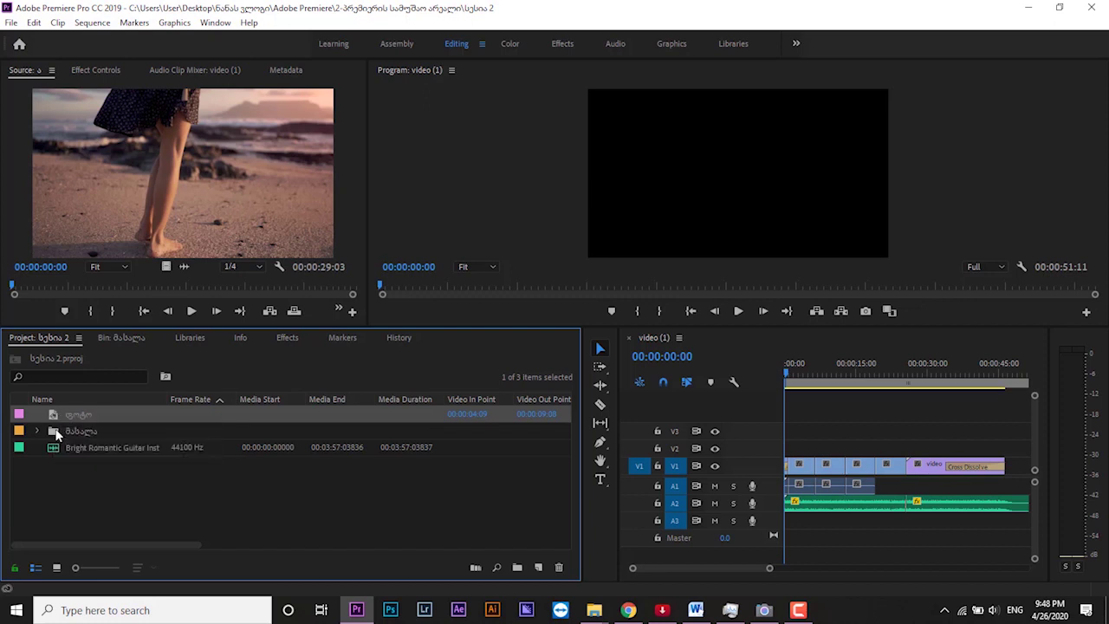
pyautogui.click(76, 431)
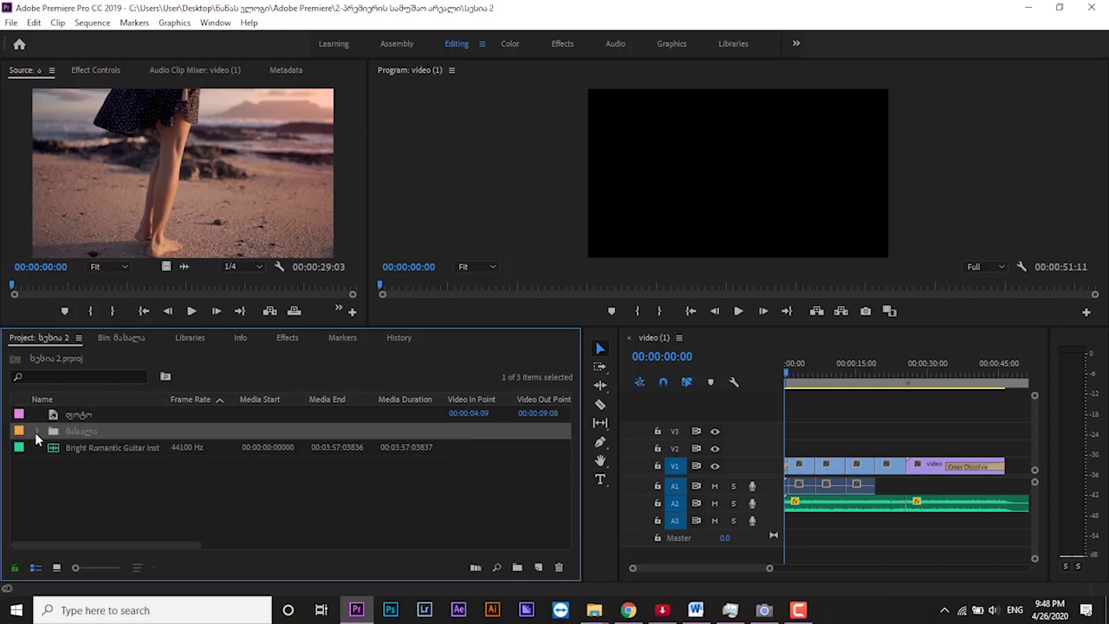
pyautogui.click(51, 447)
# Step: Expand the მასალა bin and select the clips ending at 00:00:29:02 and 00:00:31:20
pyautogui.click(37, 431)
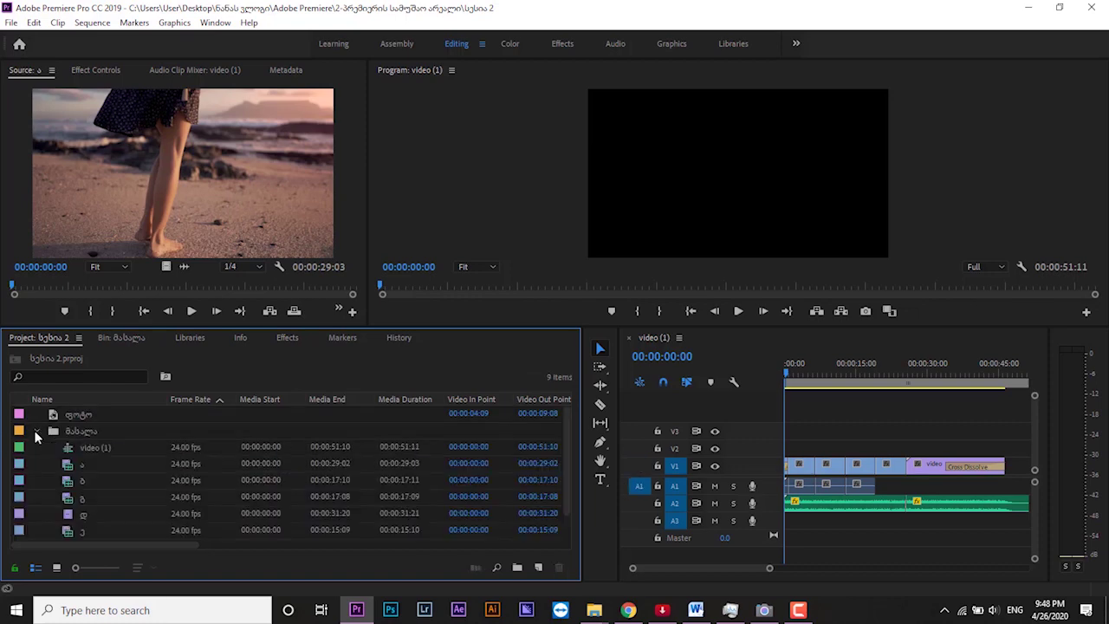
pyautogui.scroll(-1, 93, 456)
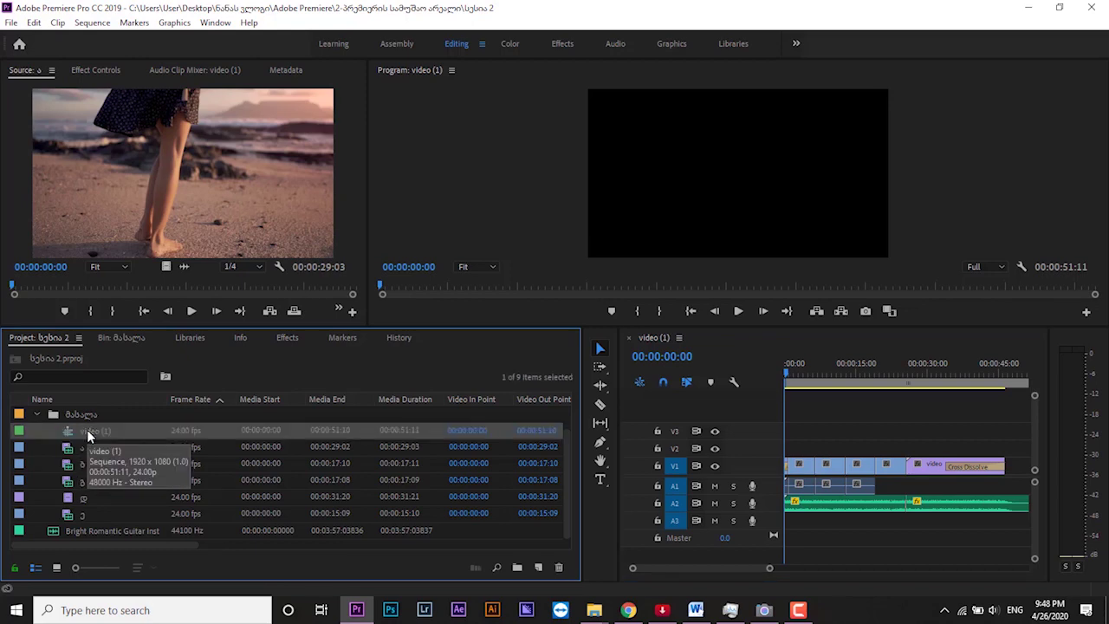
pyautogui.click(78, 446)
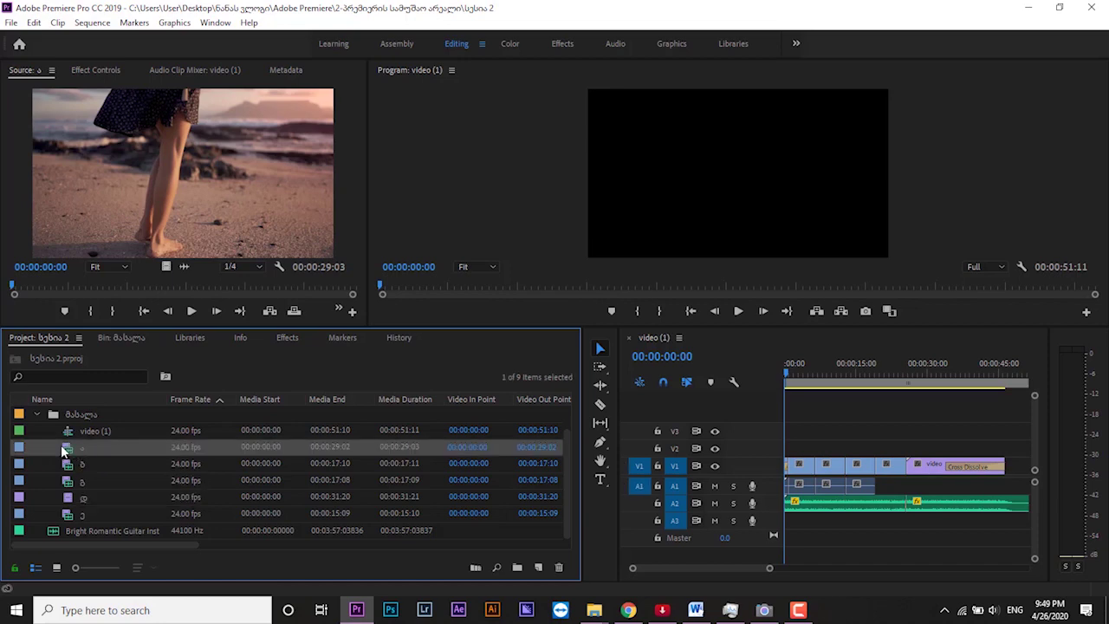
pyautogui.click(79, 481)
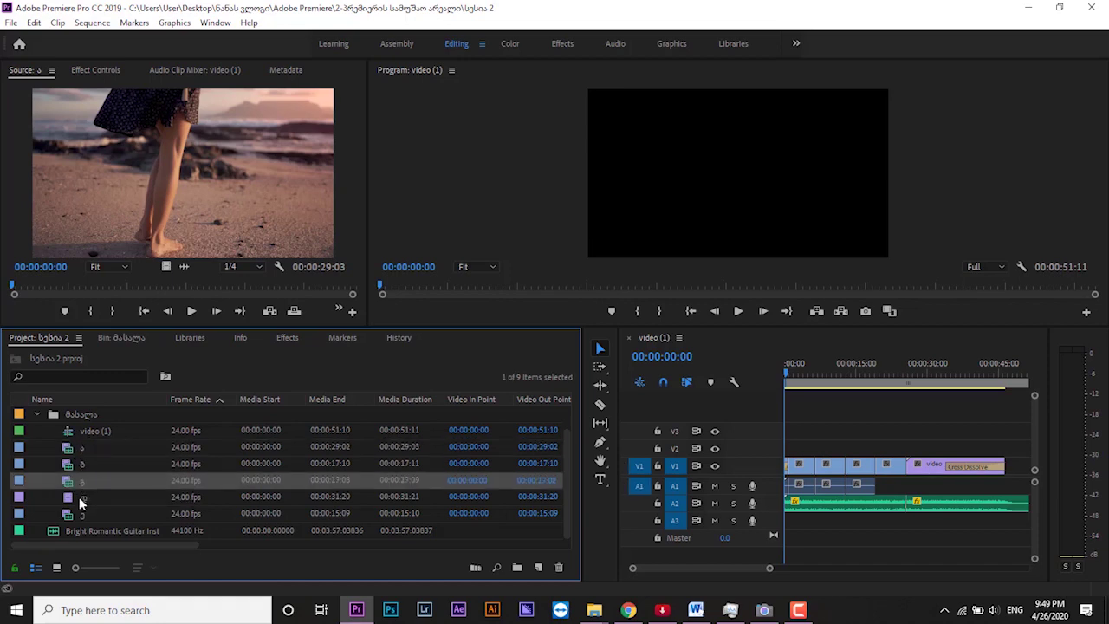
pyautogui.click(79, 497)
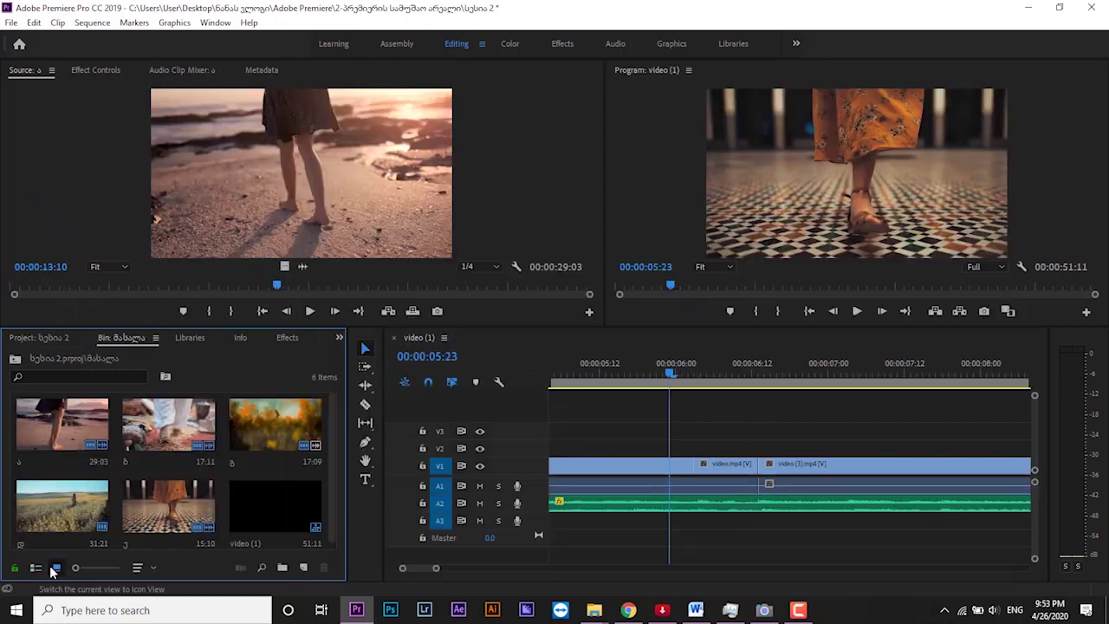
# Step: Toggle the bin between list and thumbnail views, ending in list view
pyautogui.click(39, 568)
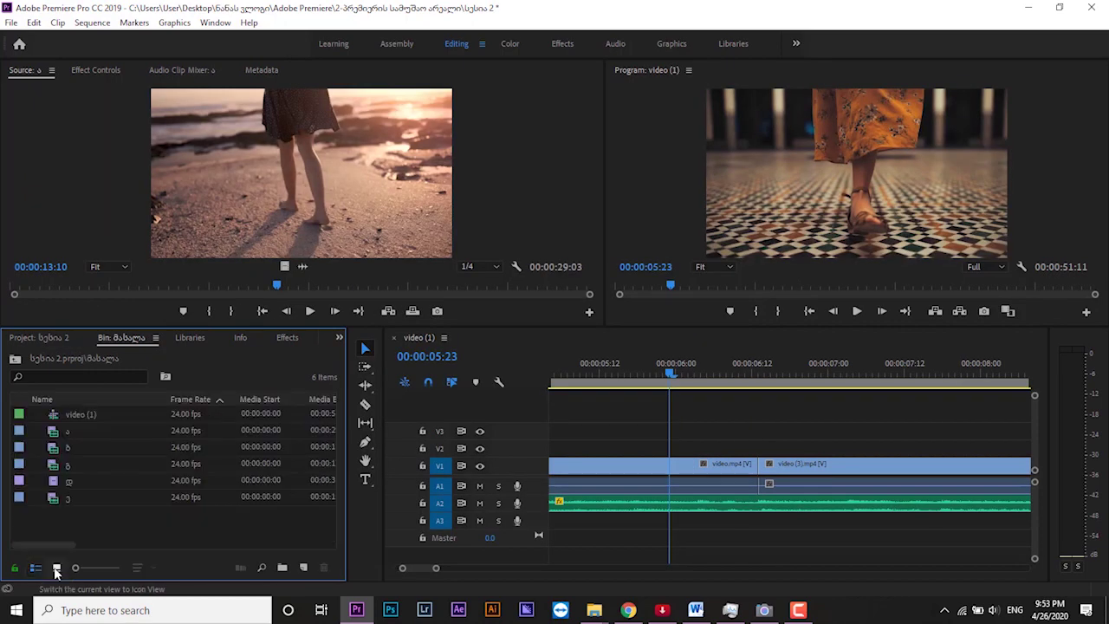
pyautogui.click(57, 568)
pyautogui.click(36, 568)
pyautogui.click(56, 569)
pyautogui.click(36, 569)
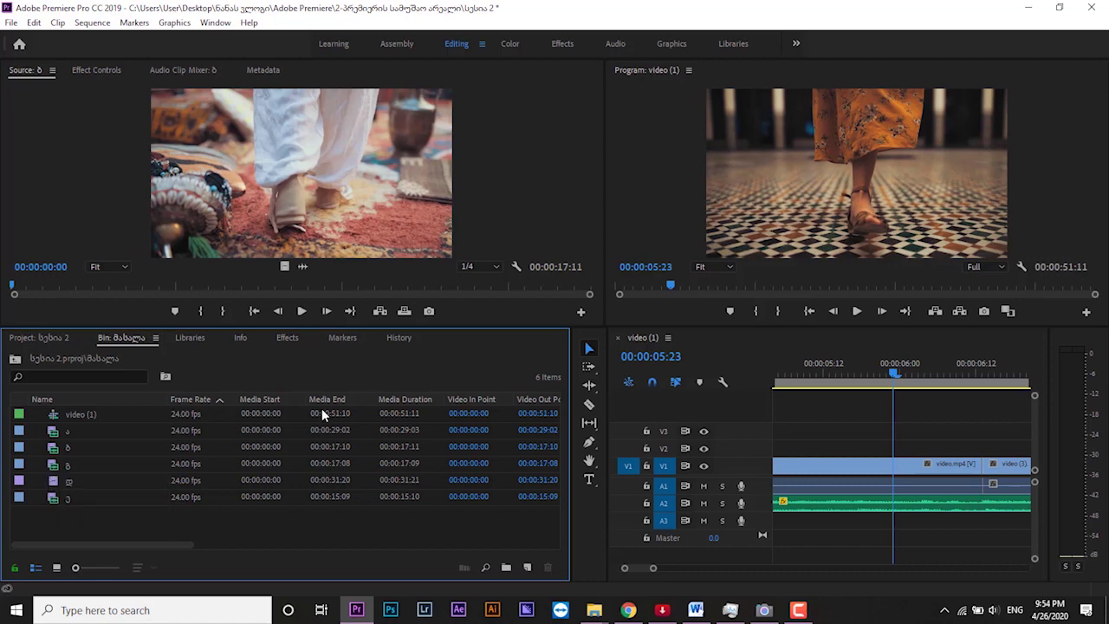
# Step: Sort the bin's clips by frame rate in descending order and narrow the Project panel
pyautogui.click(199, 399)
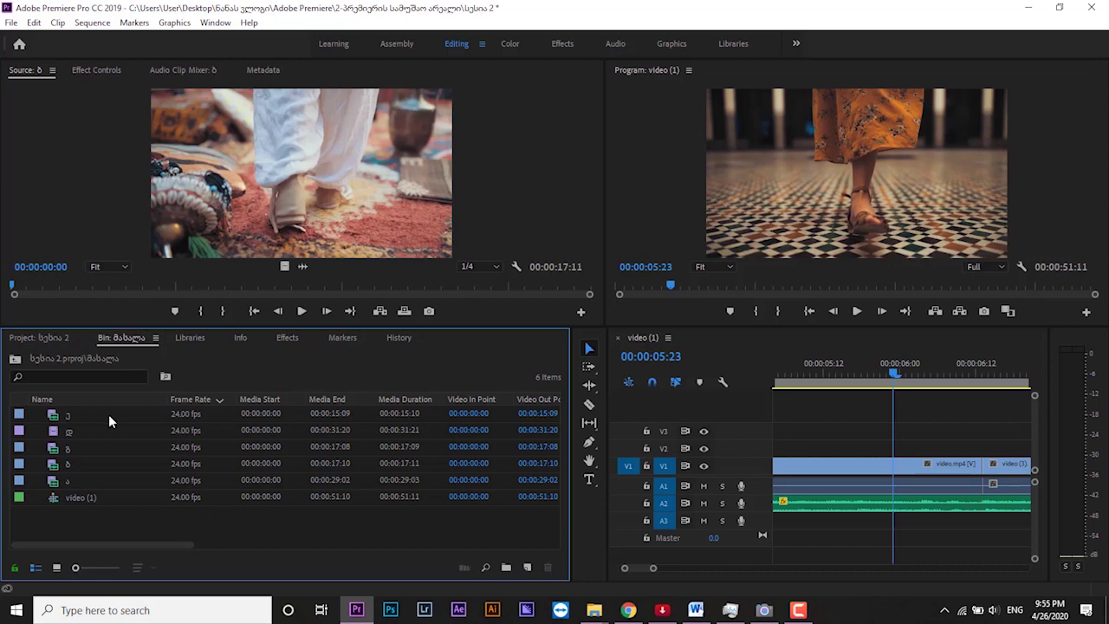
pyautogui.click(71, 416)
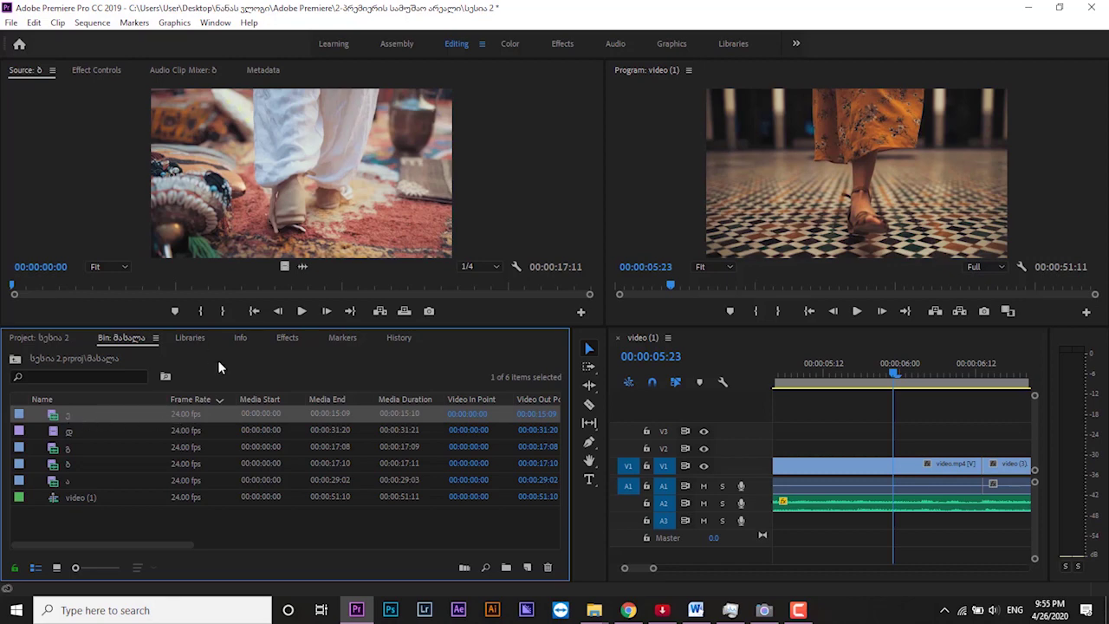
pyautogui.moveTo(147, 545); pyautogui.dragTo(408, 541)
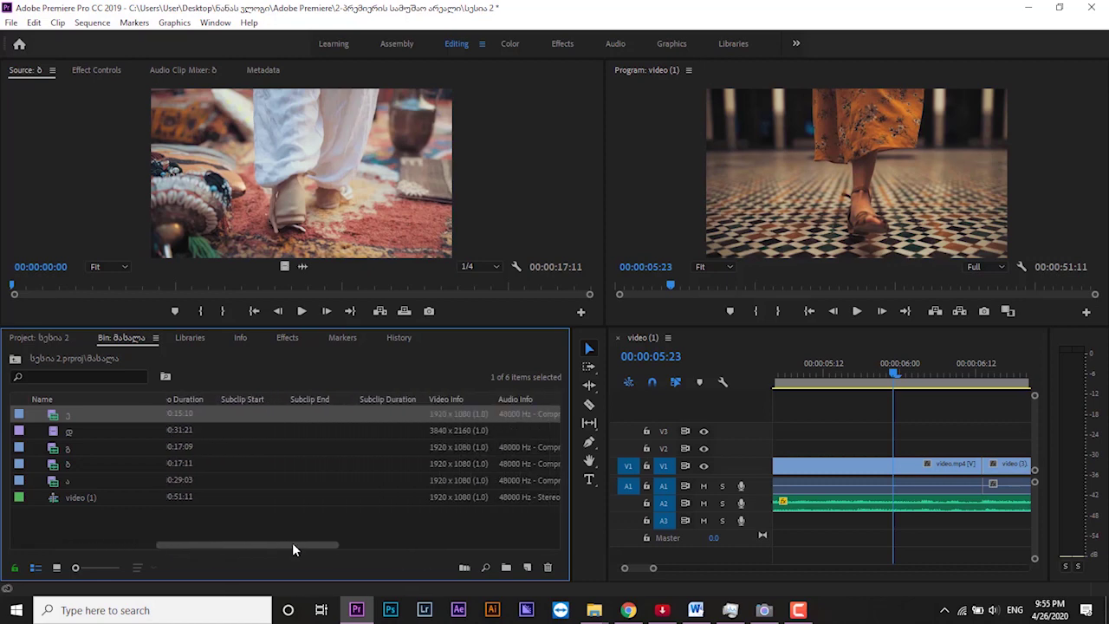
pyautogui.moveTo(572, 451); pyautogui.dragTo(319, 450)
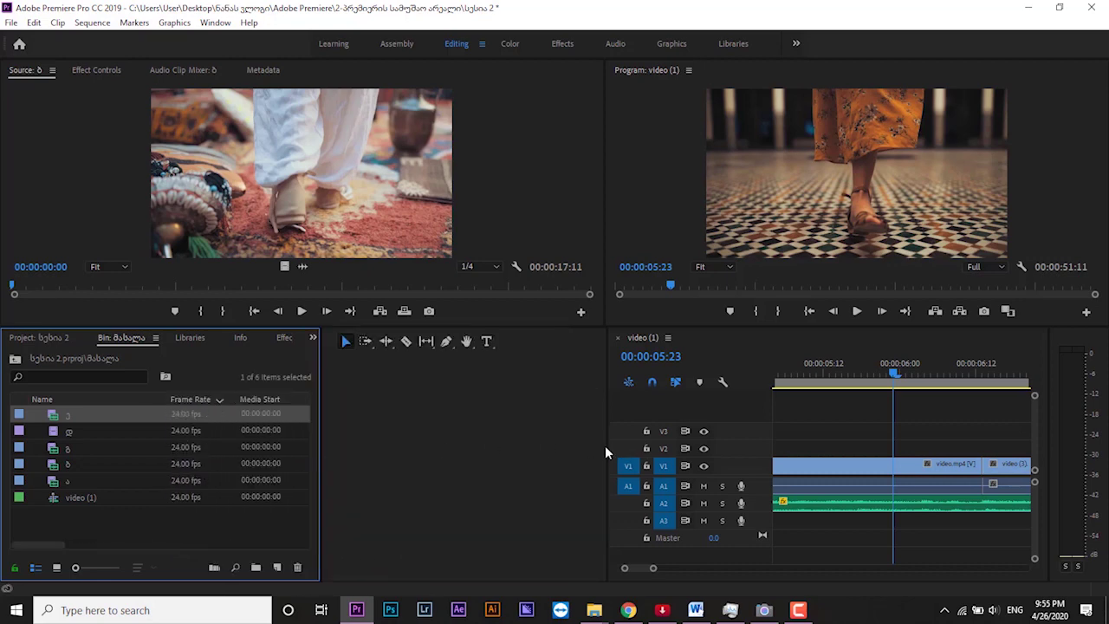
# Step: Widen the Timeline panel and show the Creative Cloud Libraries panel
pyautogui.moveTo(607, 448); pyautogui.dragTo(338, 447)
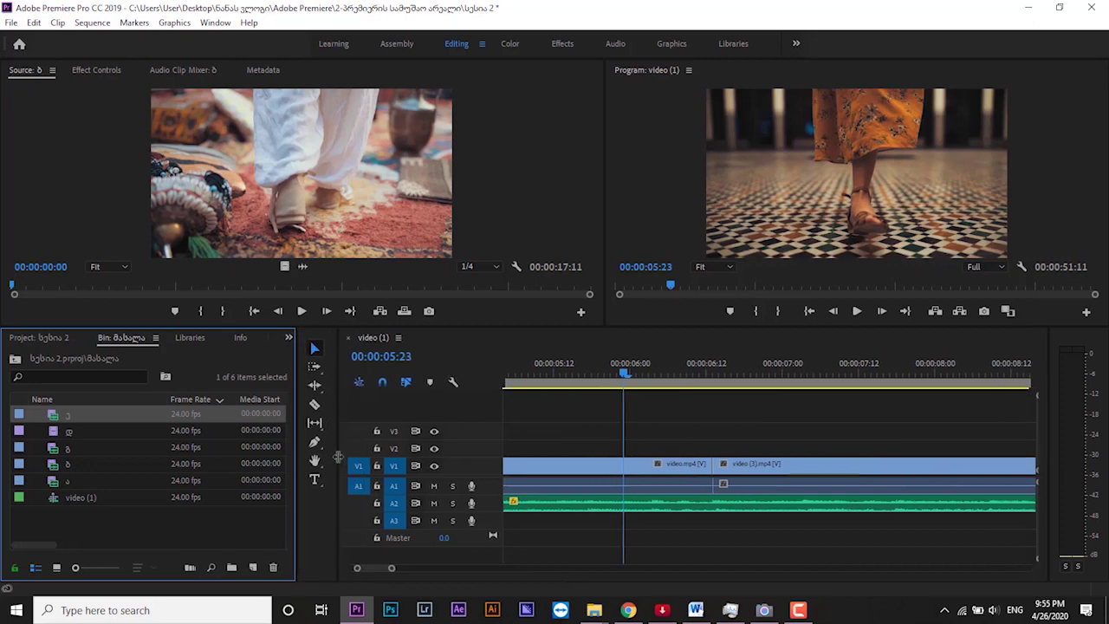
pyautogui.click(189, 338)
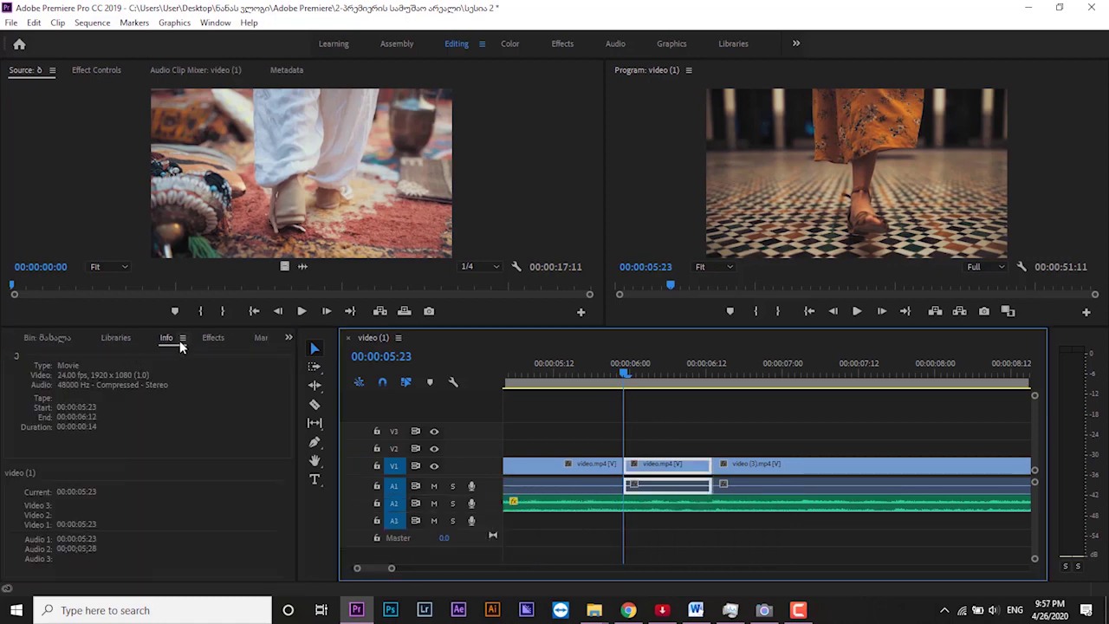
# Step: Select the middle video.mp4 clip on V1, check its Info panel details, then show Effects
pyautogui.click(546, 466)
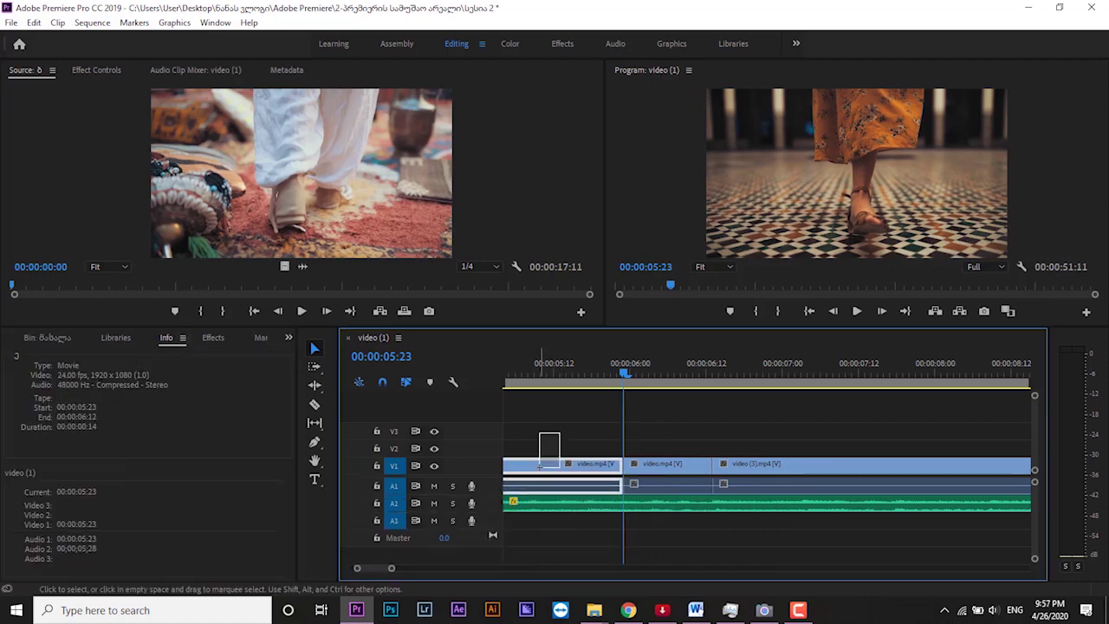
pyautogui.click(664, 468)
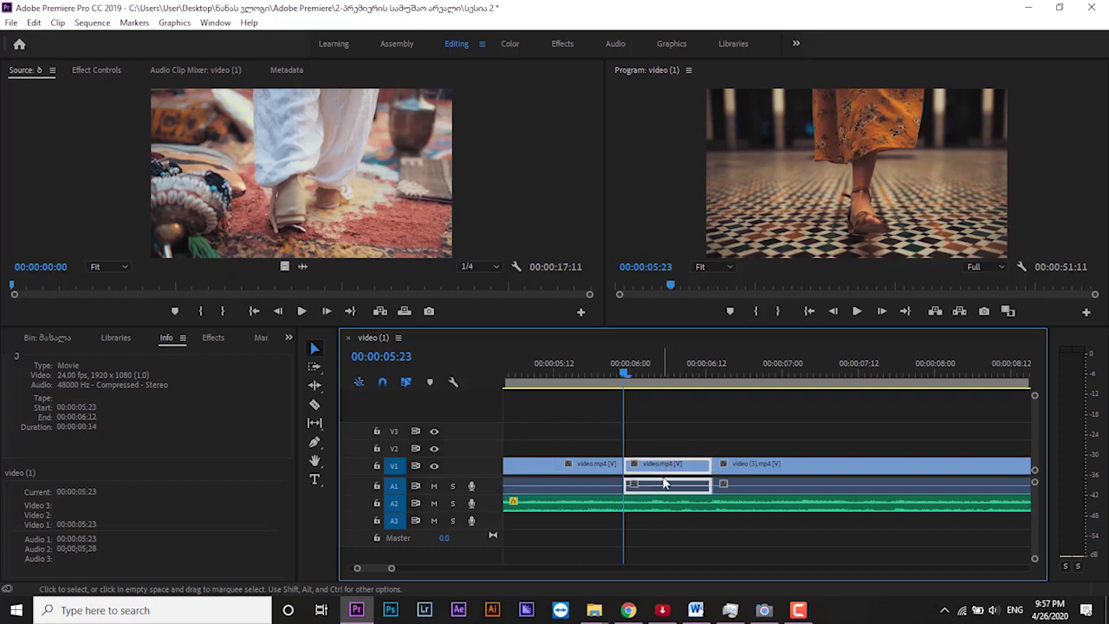
pyautogui.click(642, 424)
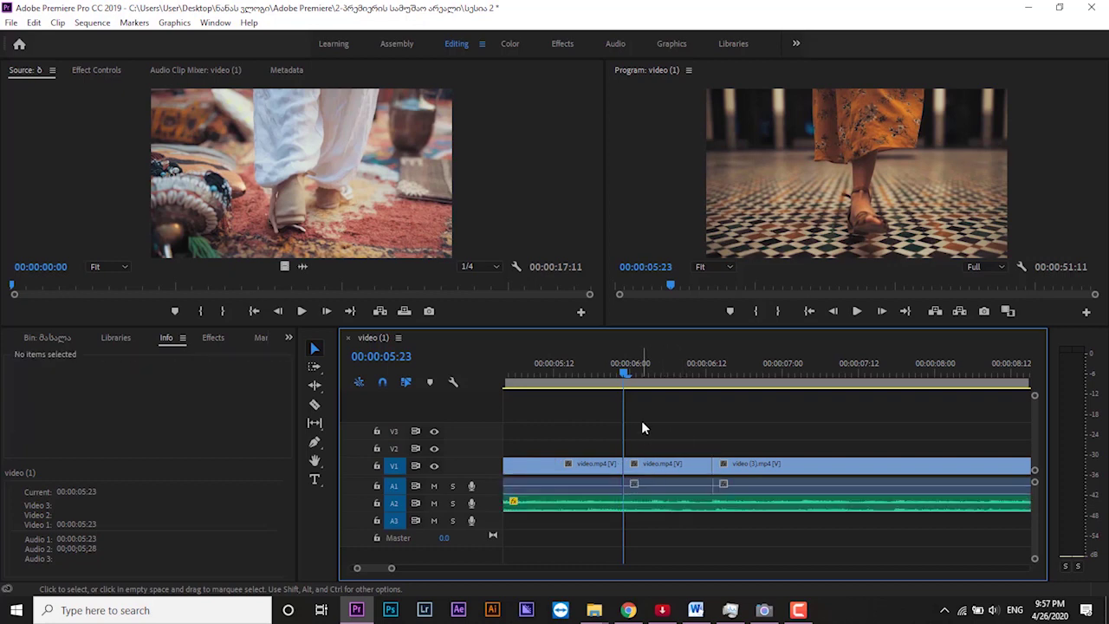
pyautogui.click(657, 466)
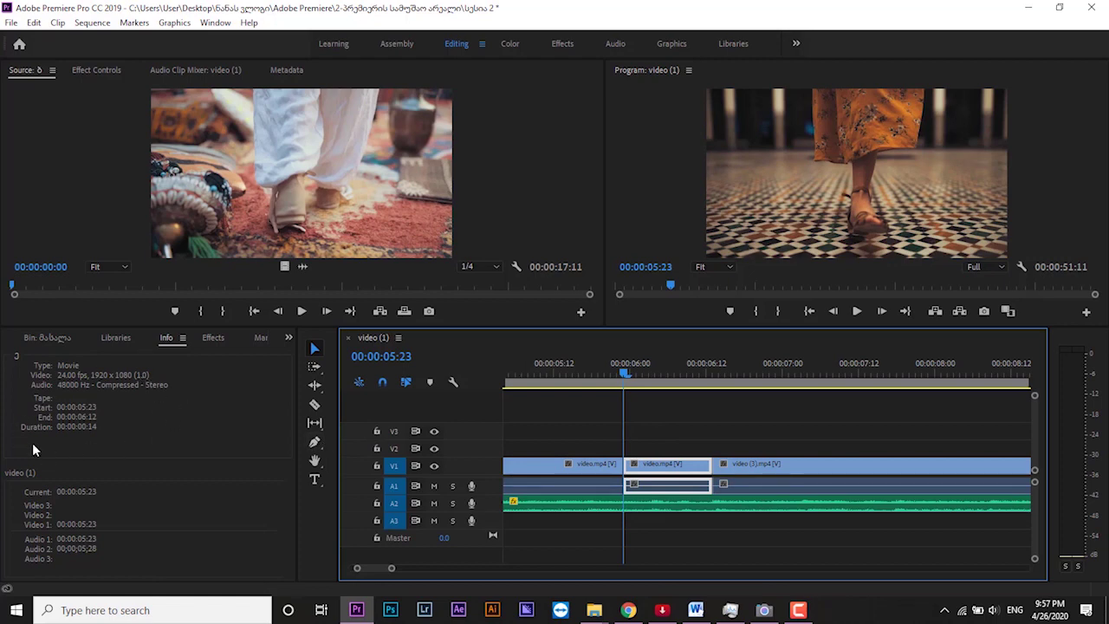
pyautogui.click(200, 357)
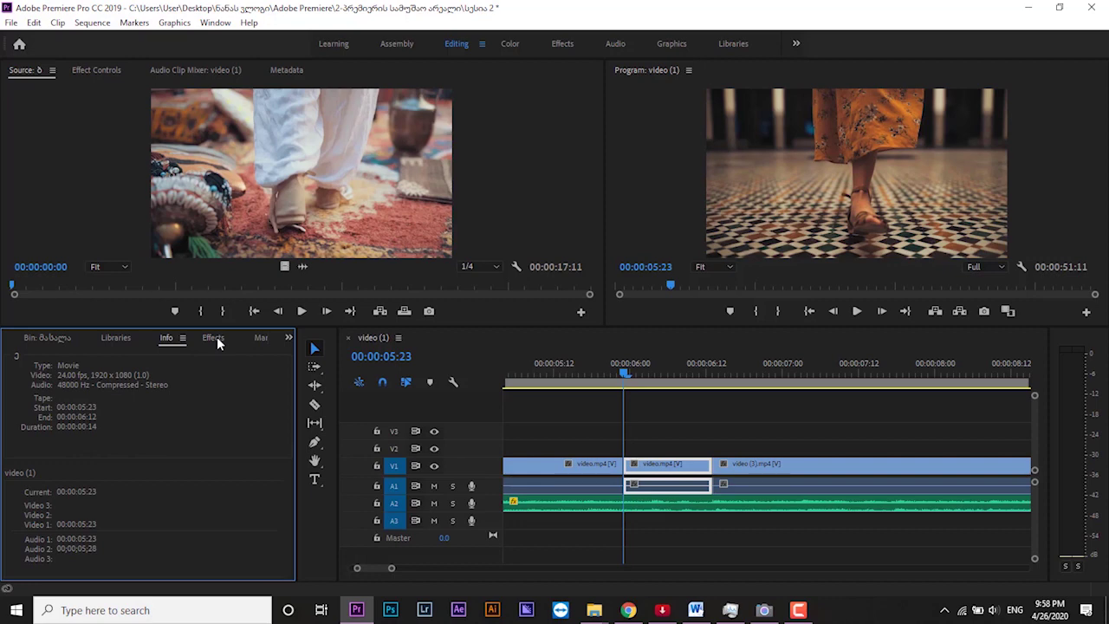
pyautogui.click(214, 338)
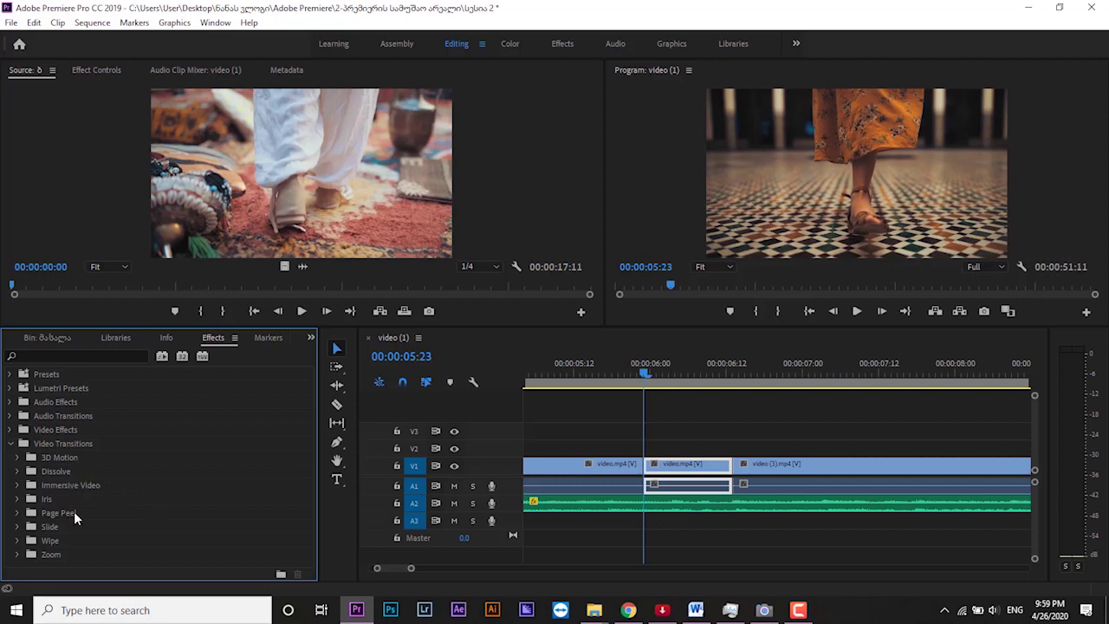
# Step: Collapse Video Transitions, switch to the Markers panel, and deselect the middle clip
pyautogui.click(11, 444)
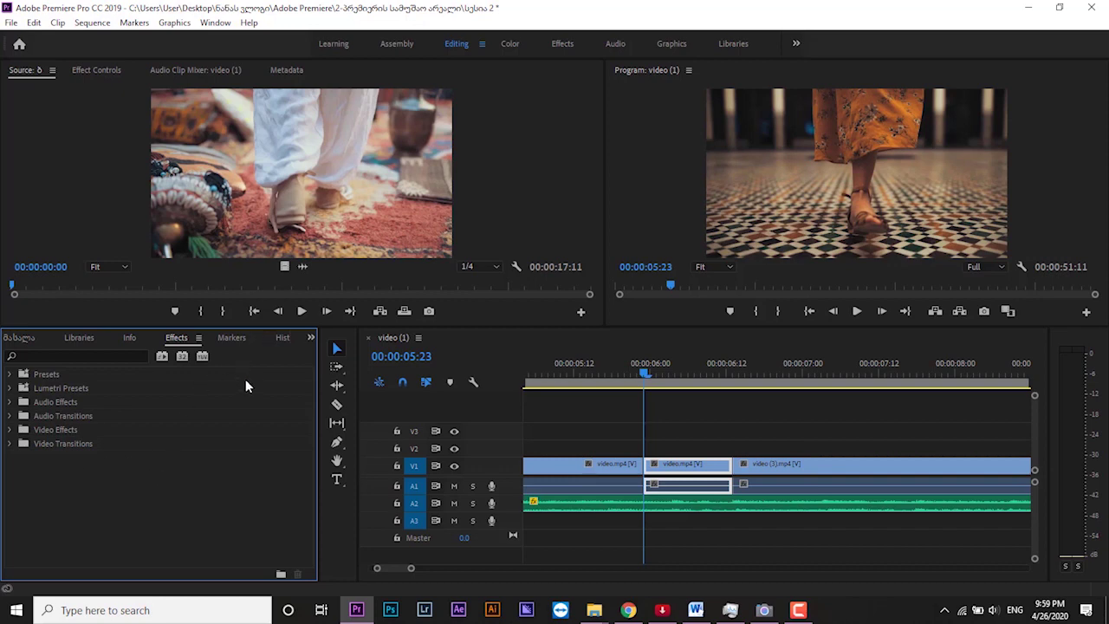
pyautogui.click(228, 339)
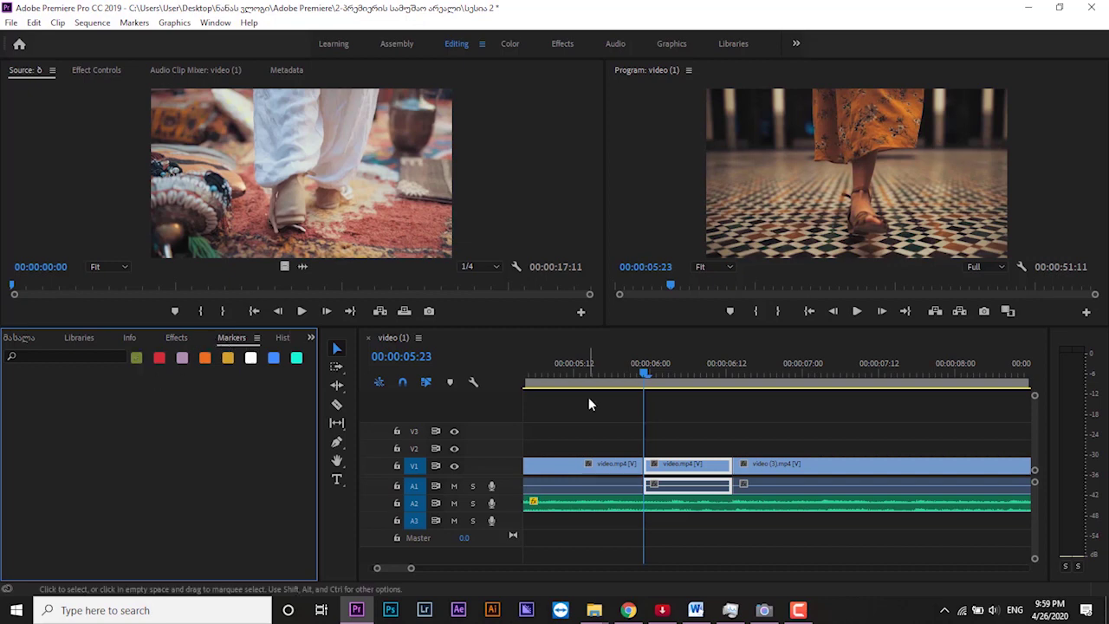
pyautogui.click(614, 407)
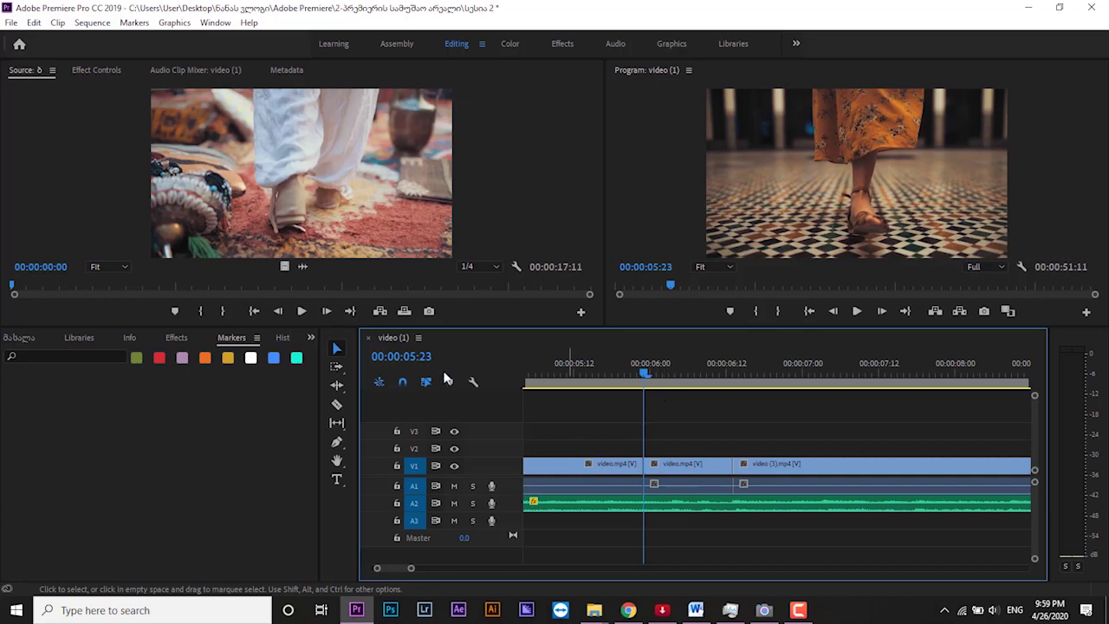
# Step: Add a marker at 00:00:05:23, view its Name and Comments fields, and close it unnamed
pyautogui.press('m')
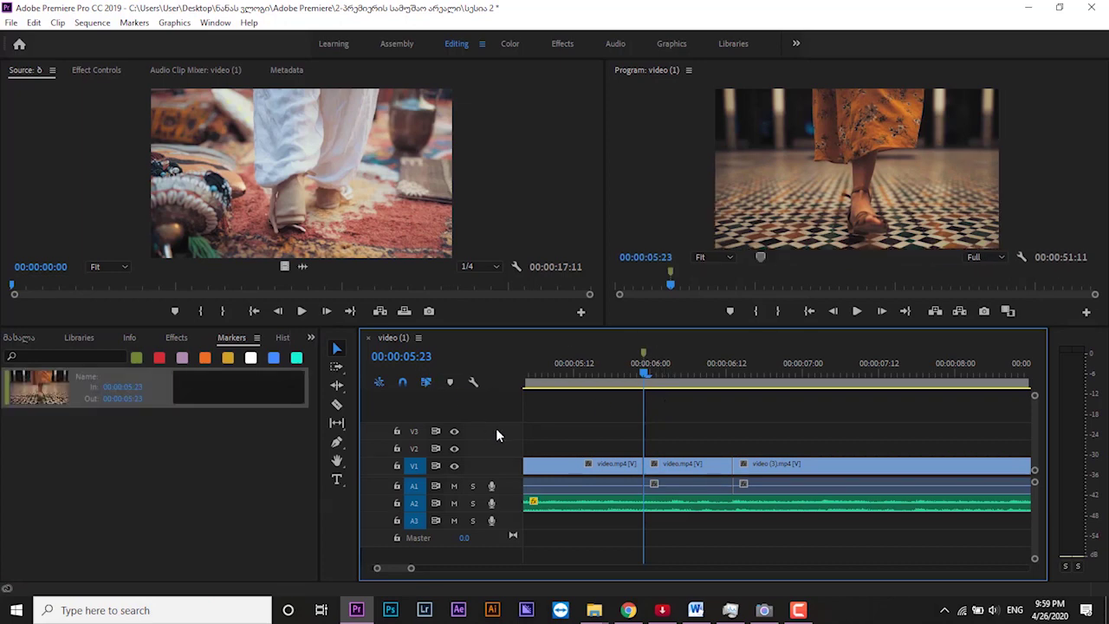
pyautogui.doubleClick(643, 353)
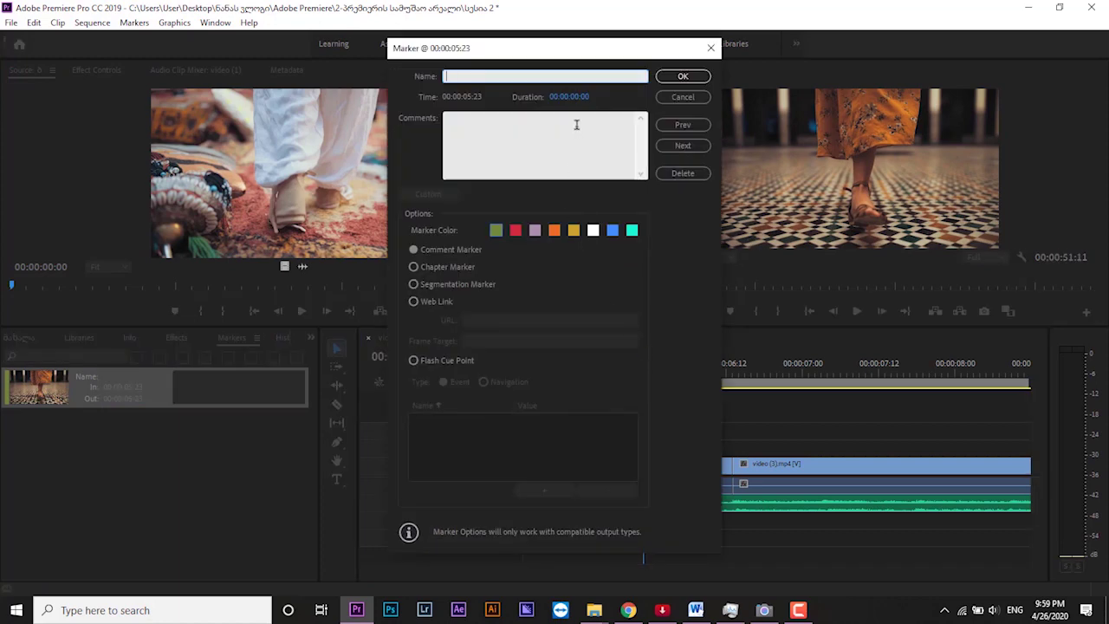
pyautogui.click(576, 125)
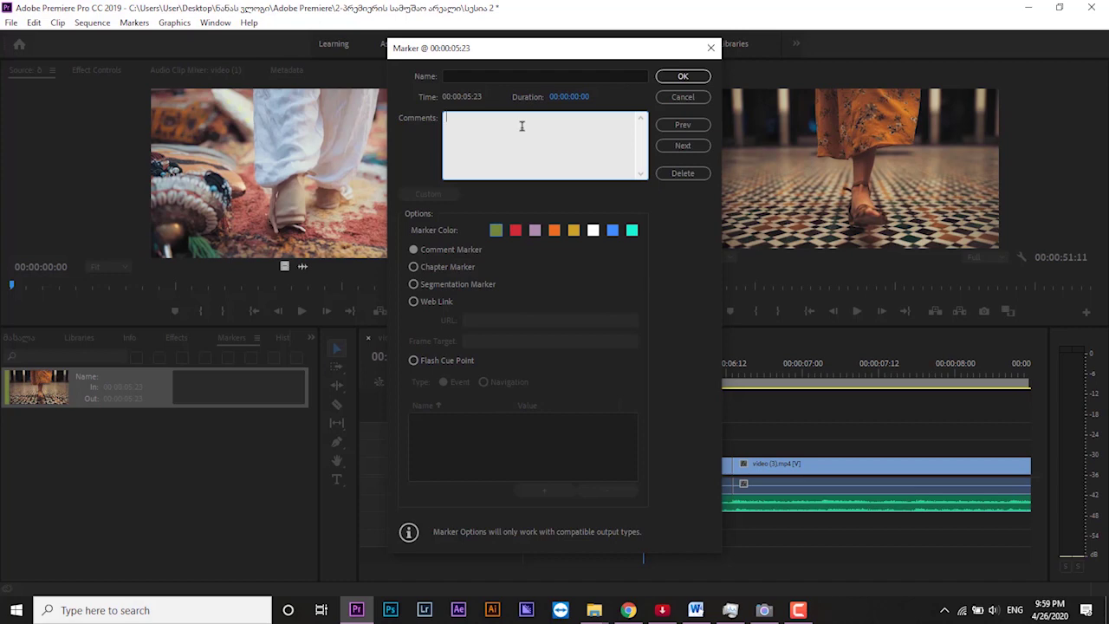
pyautogui.click(503, 76)
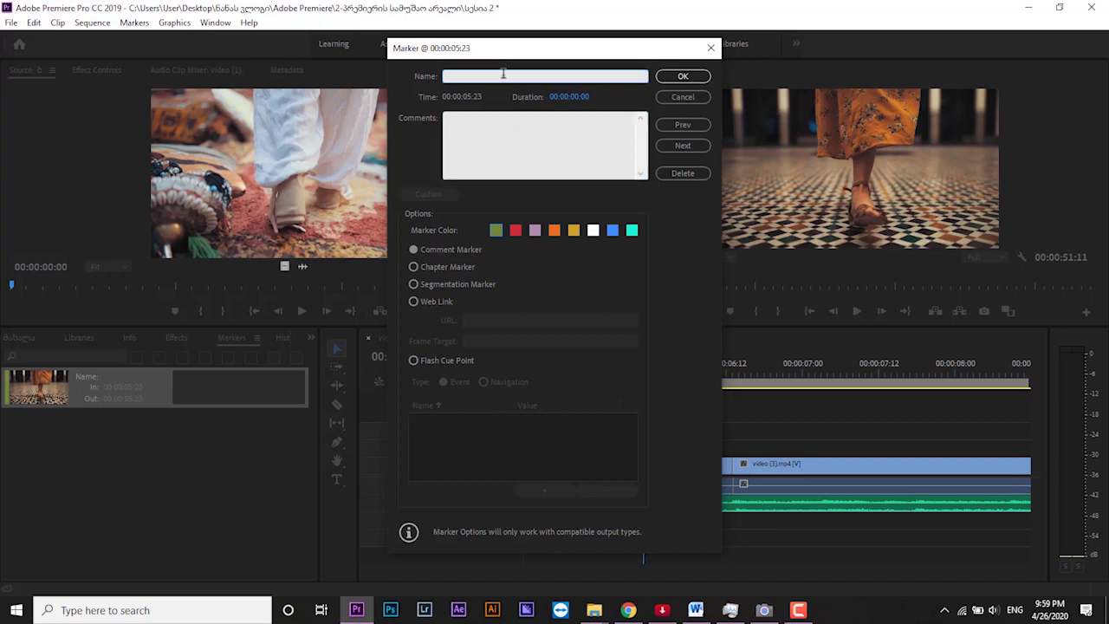
pyautogui.click(491, 129)
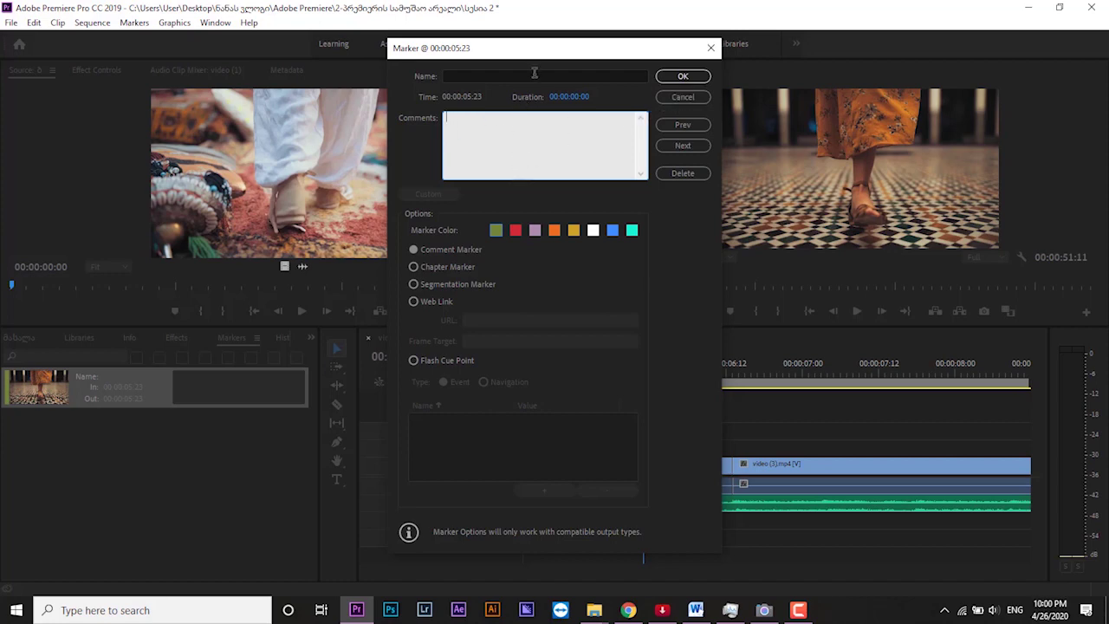
pyautogui.press('Escape')
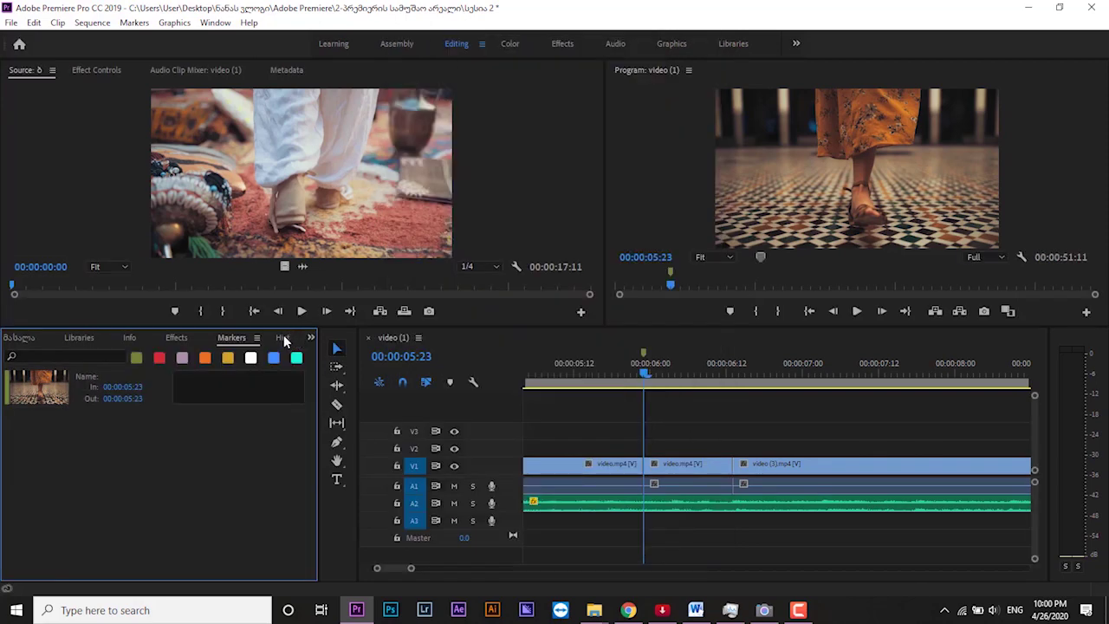
# Step: Open the History panel and adjust the surrounding panel sizes
pyautogui.click(285, 340)
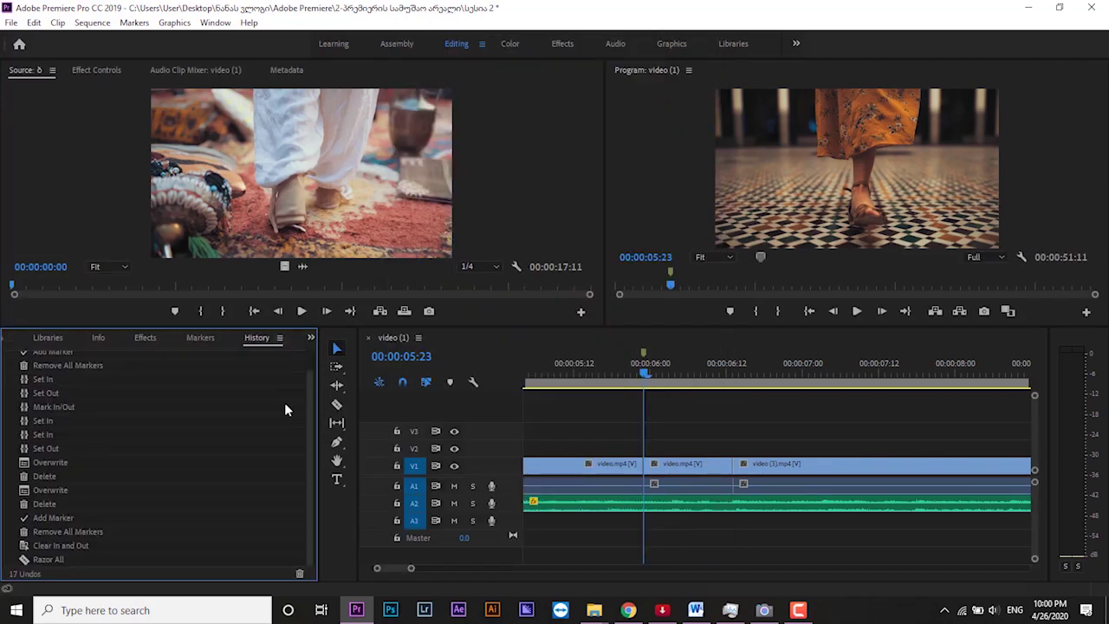
pyautogui.moveTo(310, 423)
pyautogui.mouseDown()
pyautogui.moveTo(312, 366)
pyautogui.moveTo(313, 466)
pyautogui.mouseUp()
pyautogui.moveTo(579, 440); pyautogui.dragTo(540, 440)
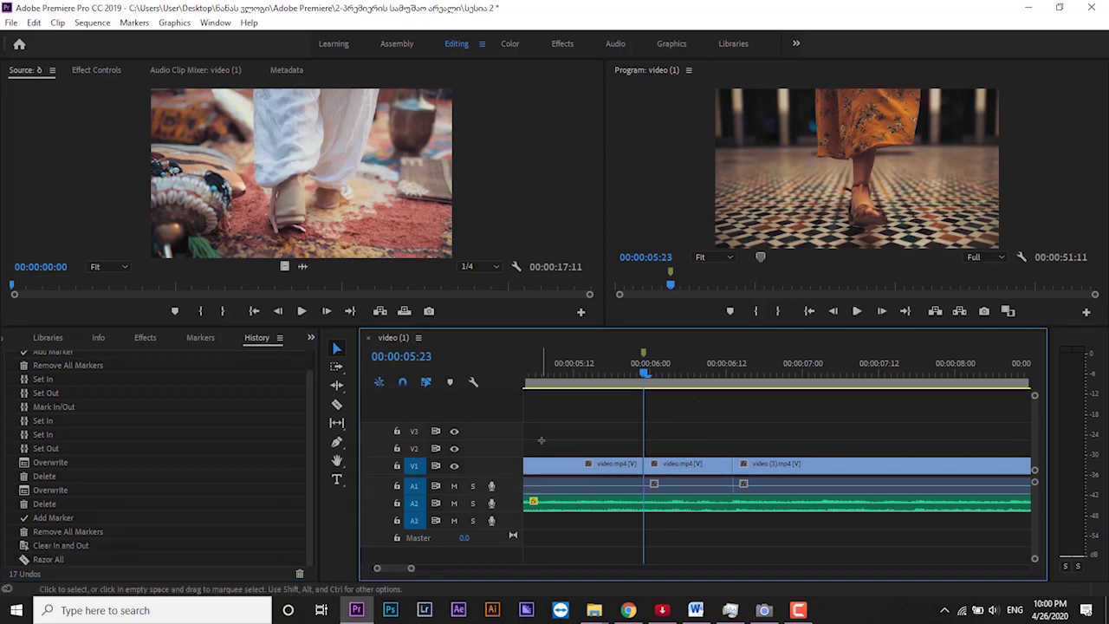
pyautogui.moveTo(310, 461); pyautogui.dragTo(309, 437)
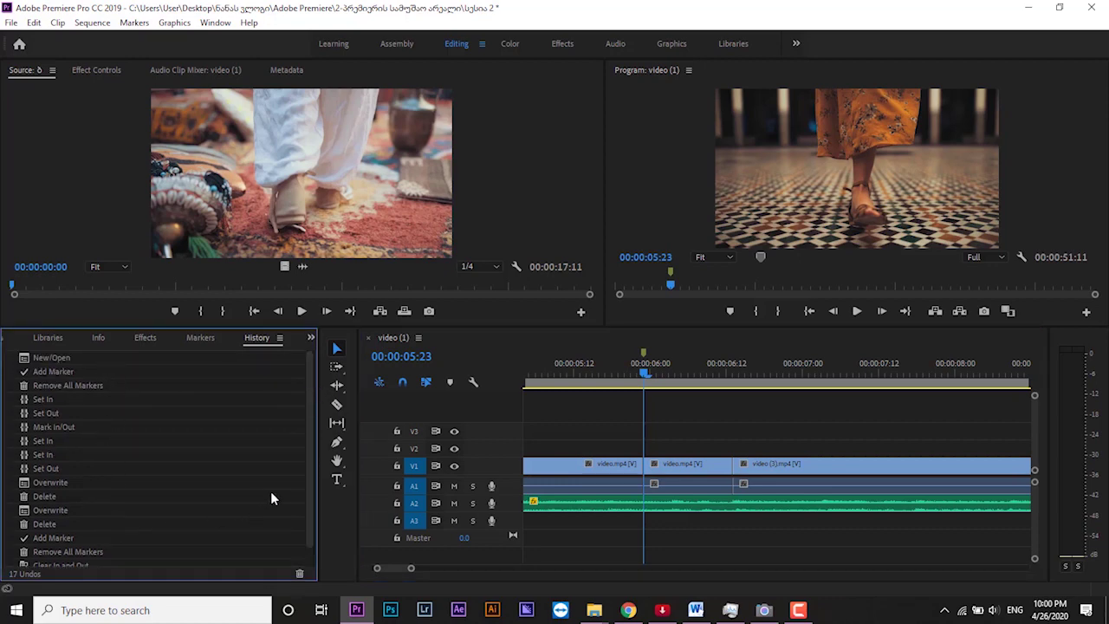
pyautogui.moveTo(311, 504); pyautogui.dragTo(297, 534)
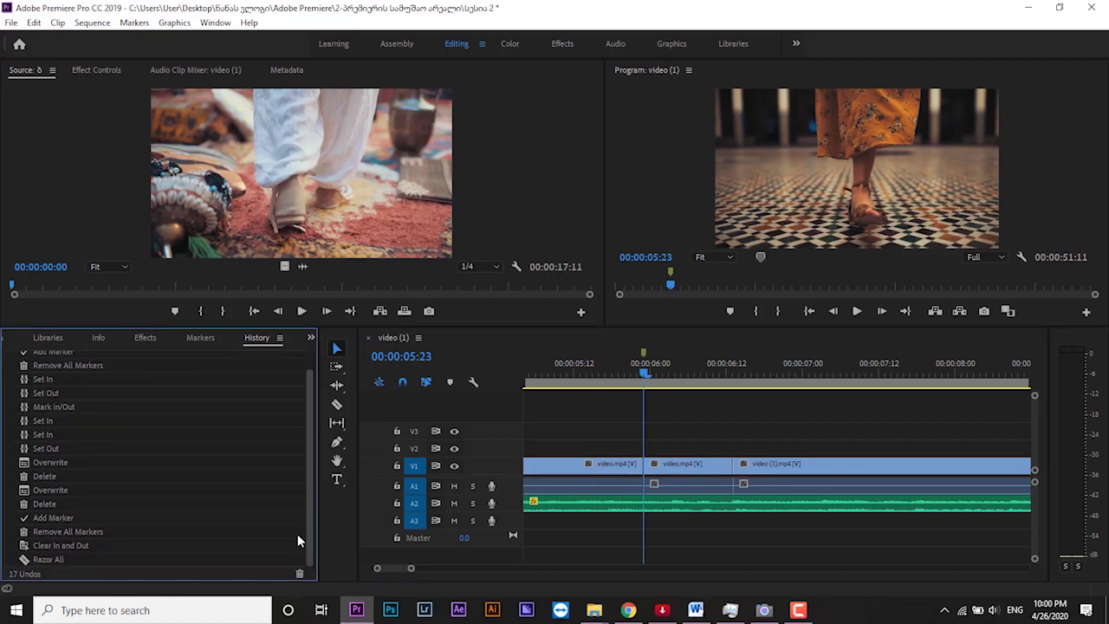
# Step: Step back to Mark In/Out, restore through the last Add Marker, and return to the Project panel
pyautogui.click(117, 426)
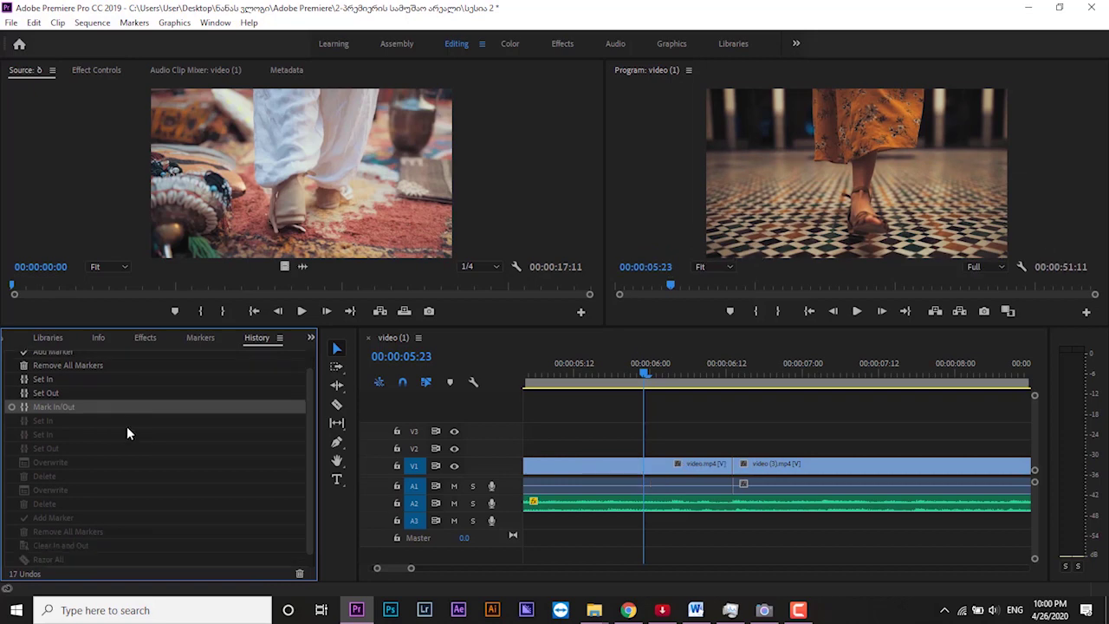
pyautogui.hotkey('ctrl', 'z')
pyautogui.scroll(-1, 303, 485)
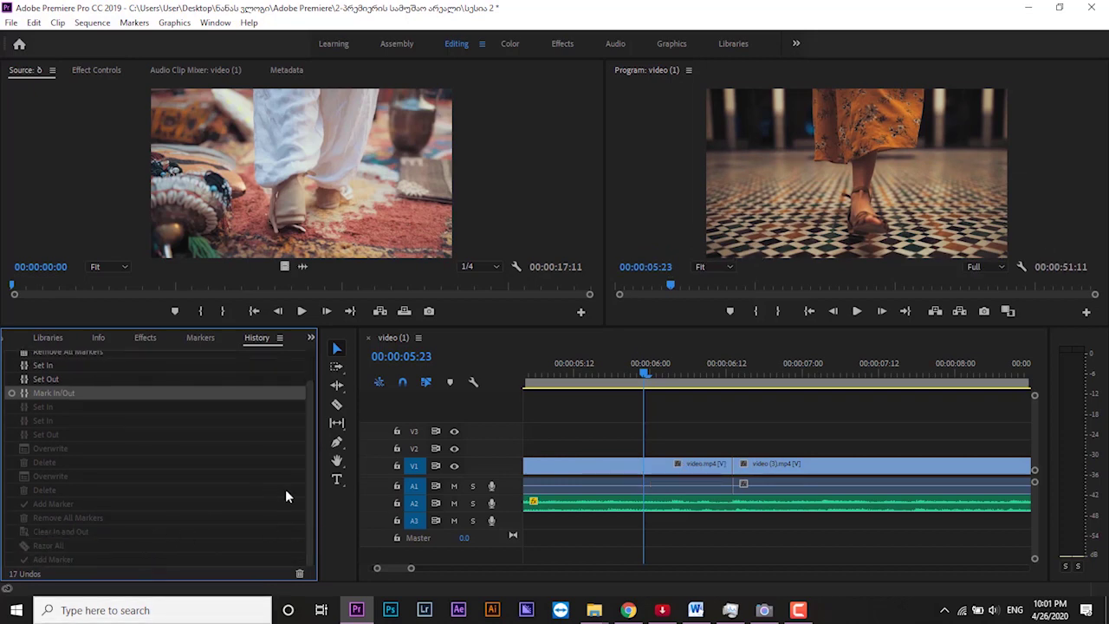
pyautogui.click(52, 562)
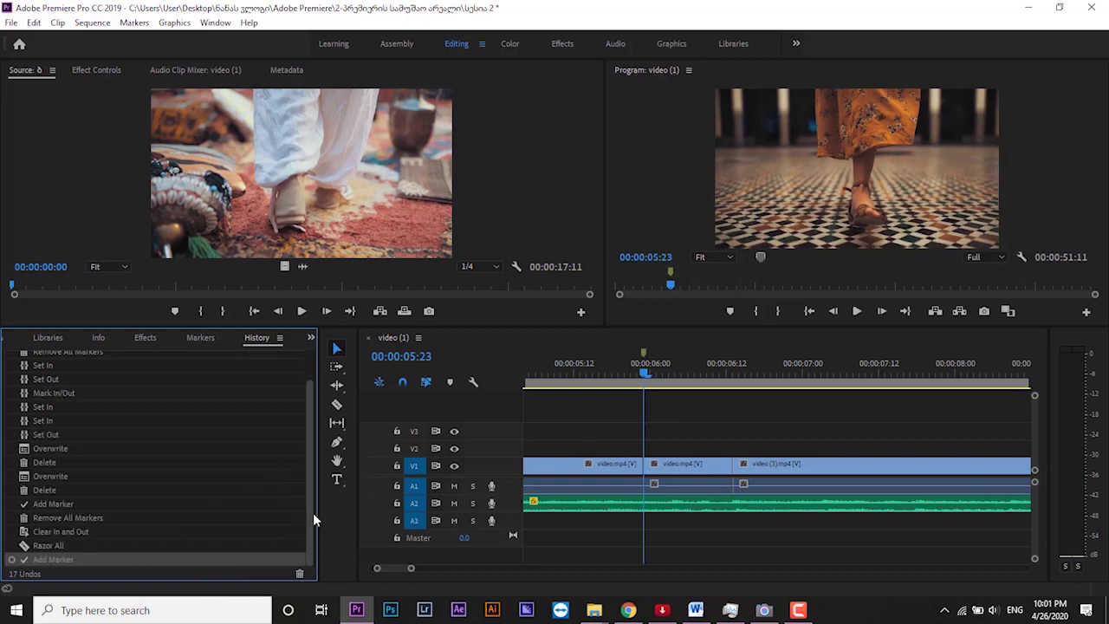
pyautogui.click(311, 337)
# Step: Open the ბაბალა bin and load its second and third clips into the Source Monitor
pyautogui.click(334, 355)
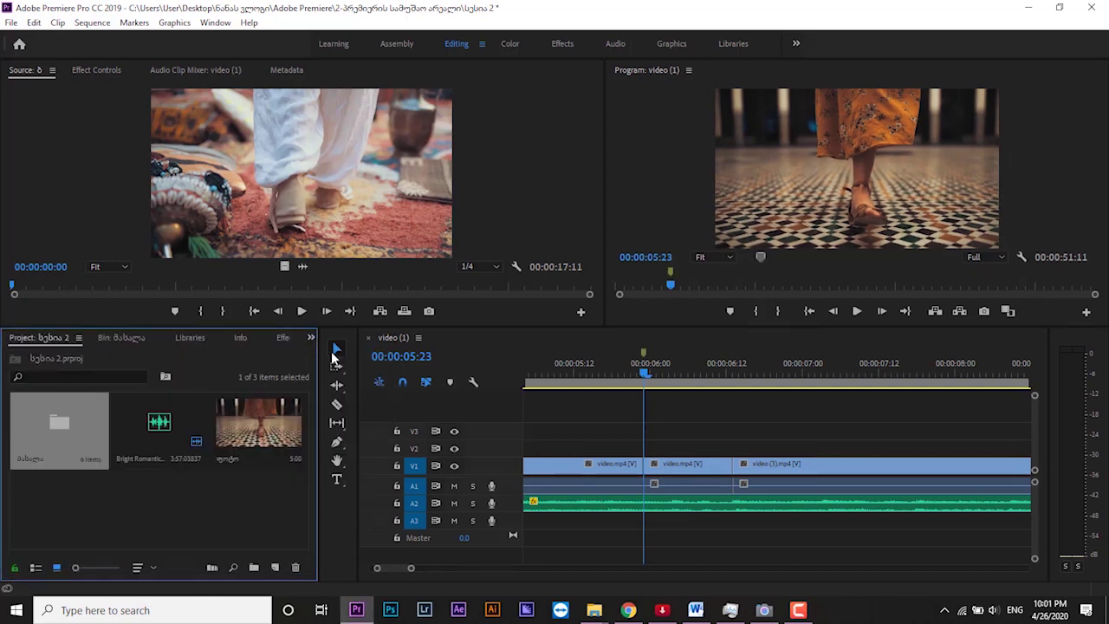
pyautogui.click(246, 86)
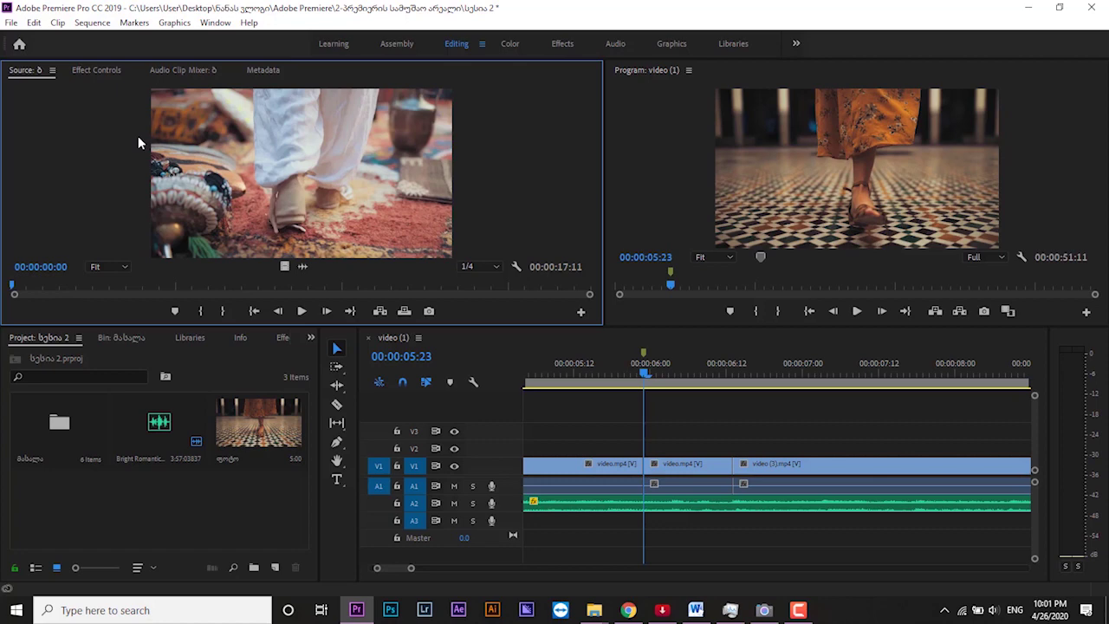
pyautogui.doubleClick(63, 434)
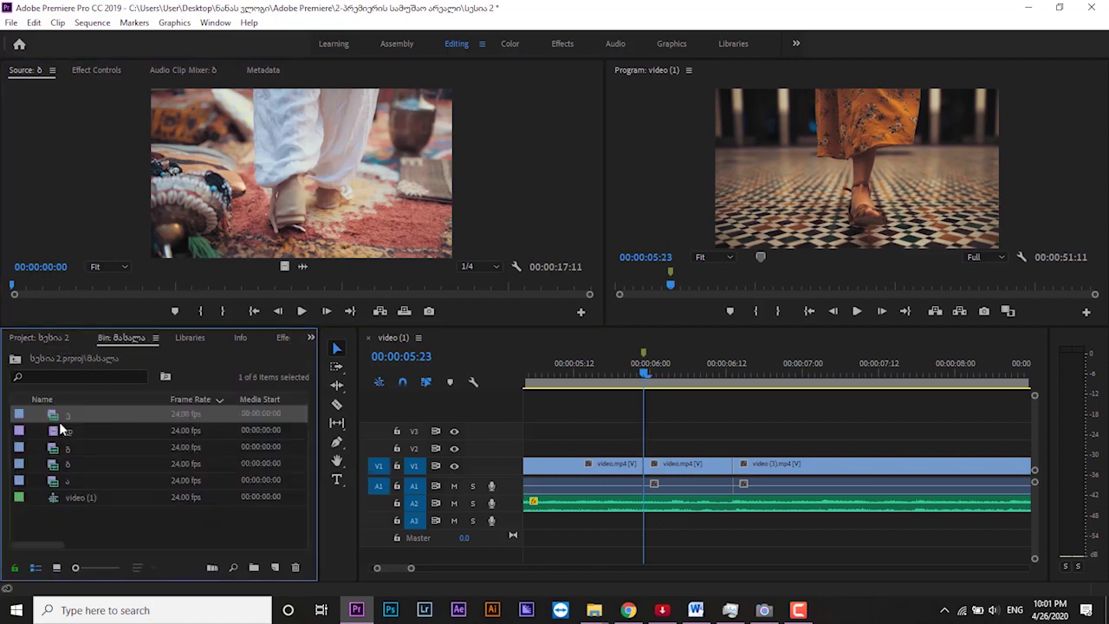
pyautogui.doubleClick(54, 431)
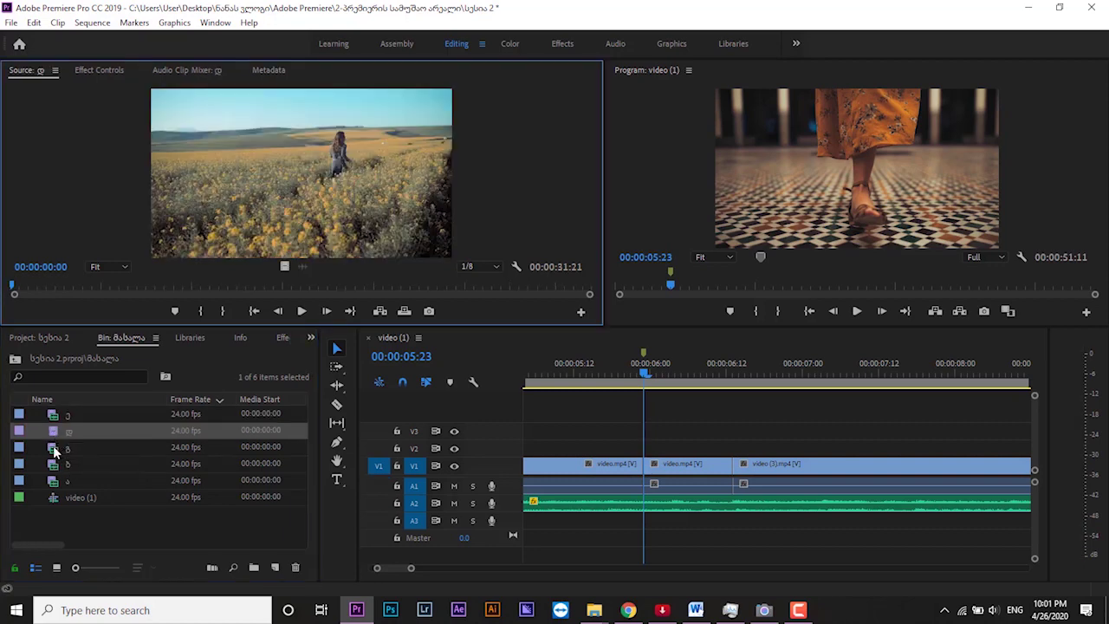
pyautogui.doubleClick(54, 449)
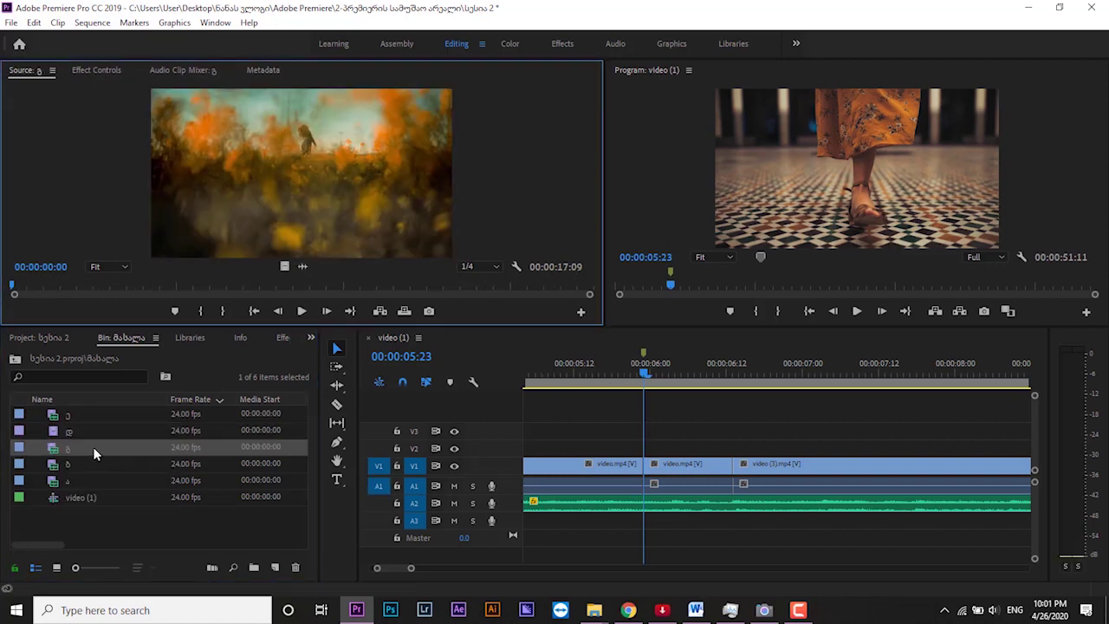
pyautogui.click(75, 448)
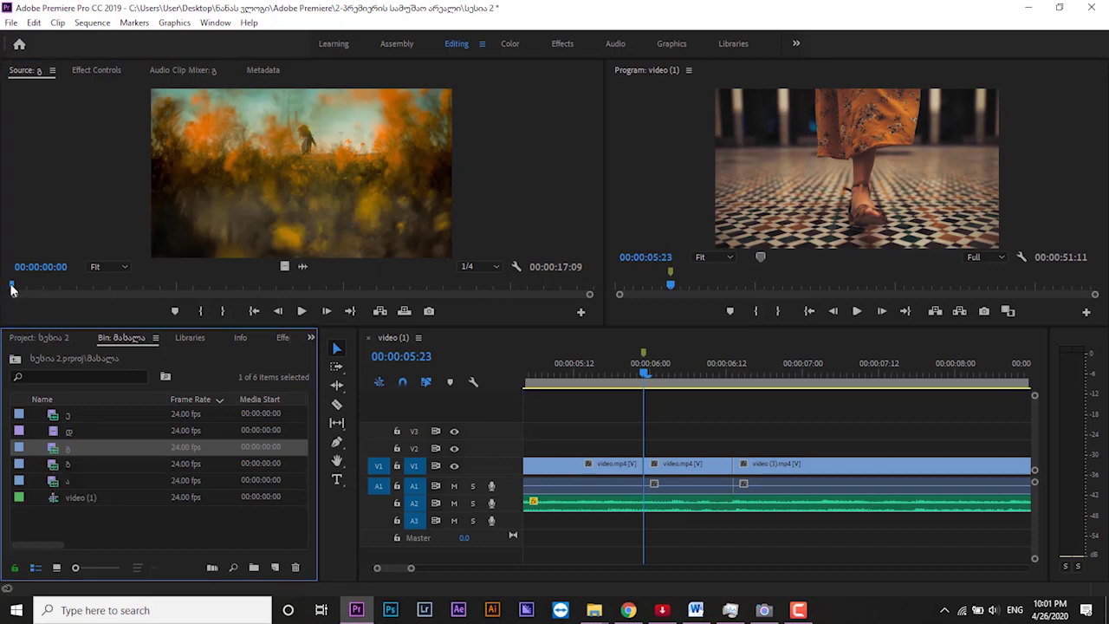
# Step: Scrub the source clip to 00:00:05:22 for the In point
pyautogui.moveTo(12, 290); pyautogui.dragTo(171, 291)
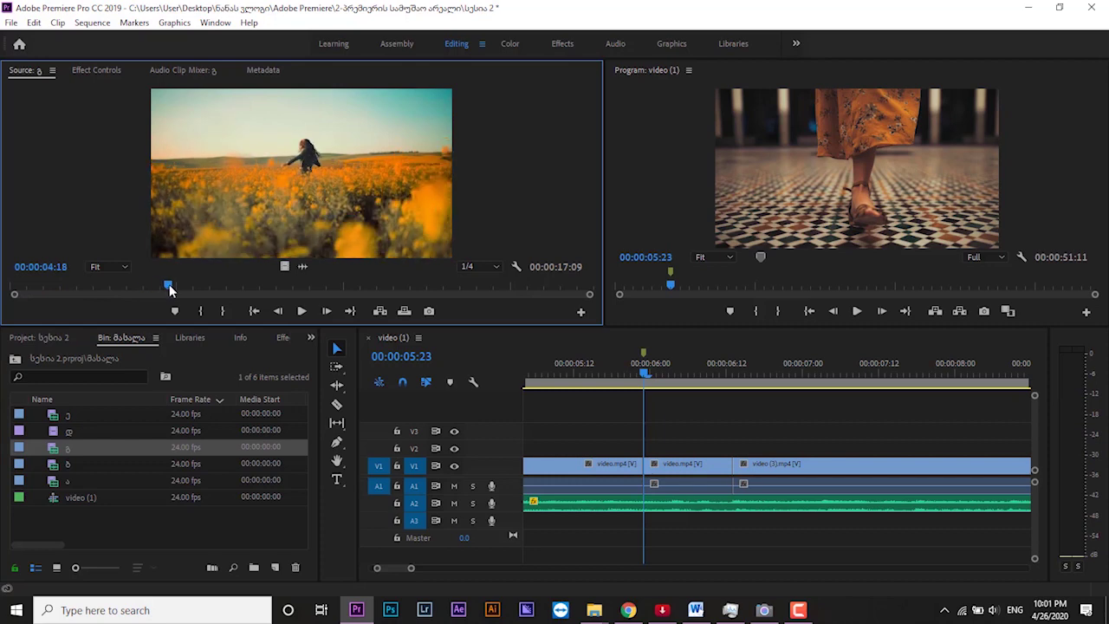
pyautogui.moveTo(170, 291)
pyautogui.mouseDown()
pyautogui.moveTo(333, 283)
pyautogui.moveTo(278, 284)
pyautogui.mouseUp()
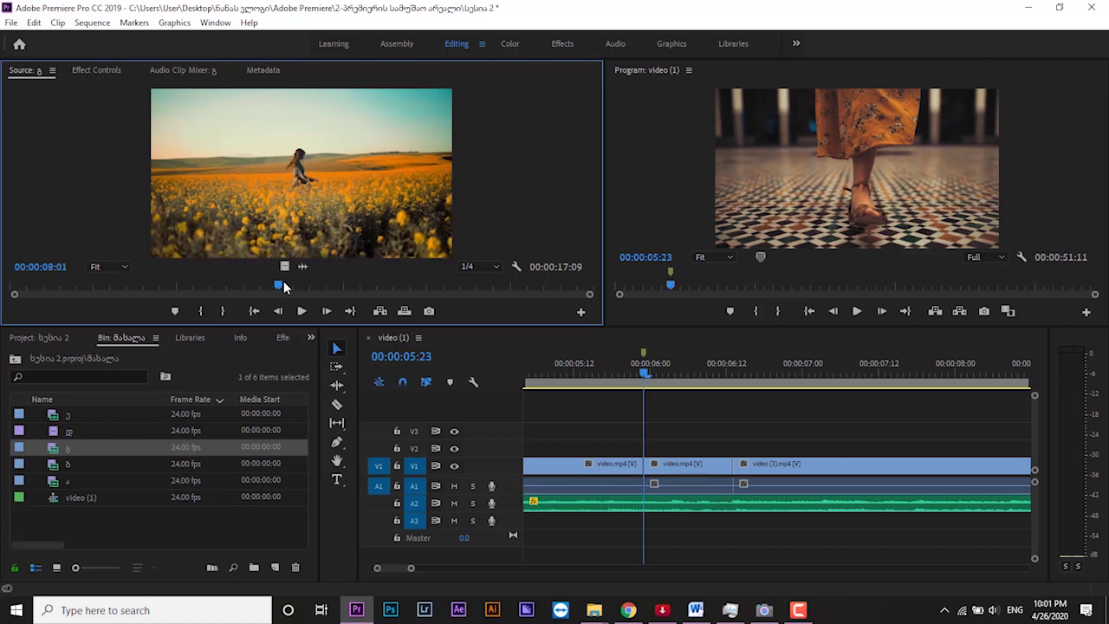
pyautogui.click(326, 282)
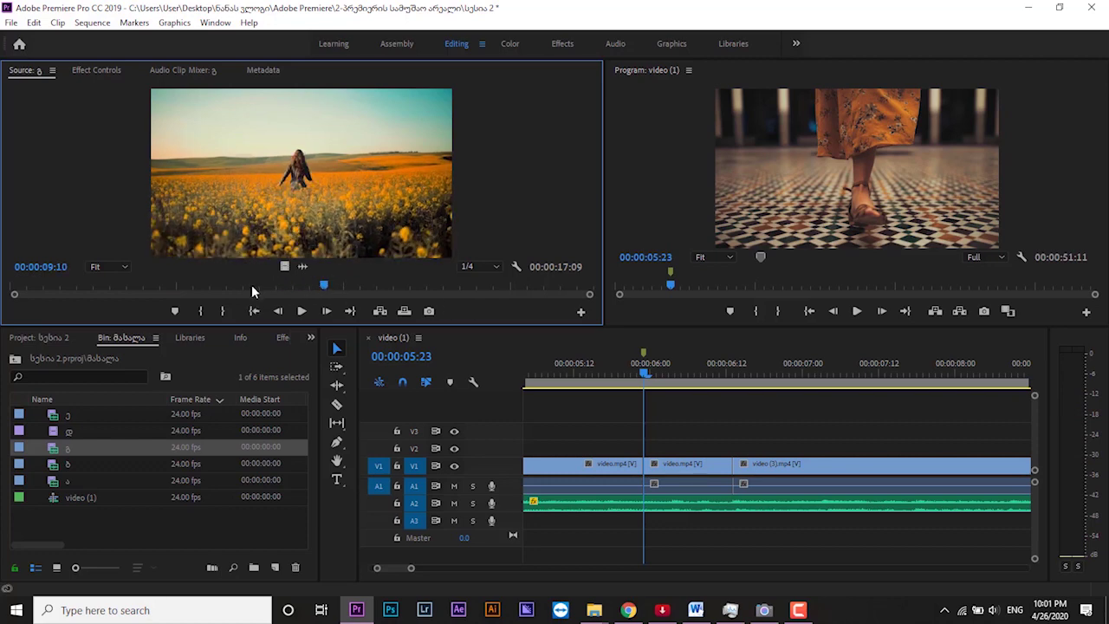
pyautogui.click(208, 287)
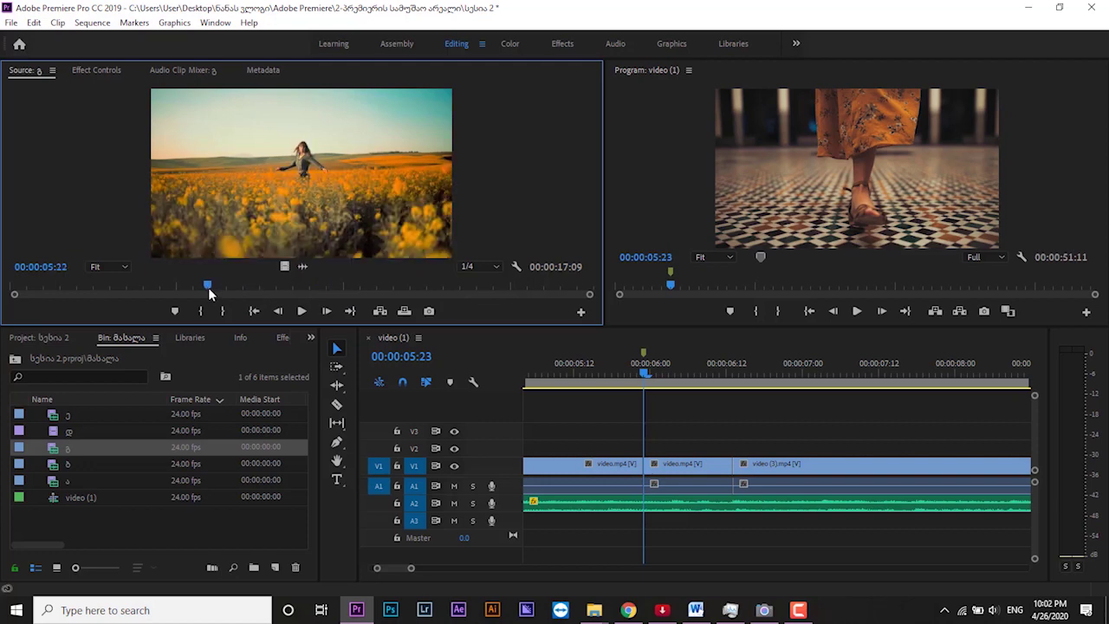
# Step: Mark the source clip from In 00:00:05:22 to Out 00:00:07:17, a 1:20 range
pyautogui.click(205, 312)
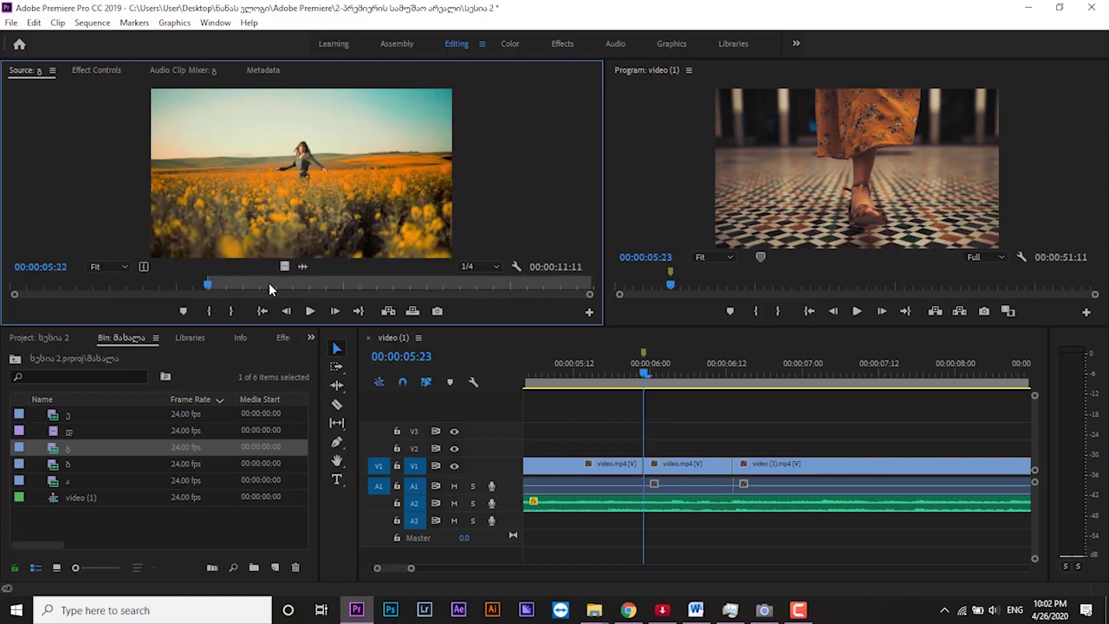
pyautogui.click(269, 283)
pyautogui.click(235, 310)
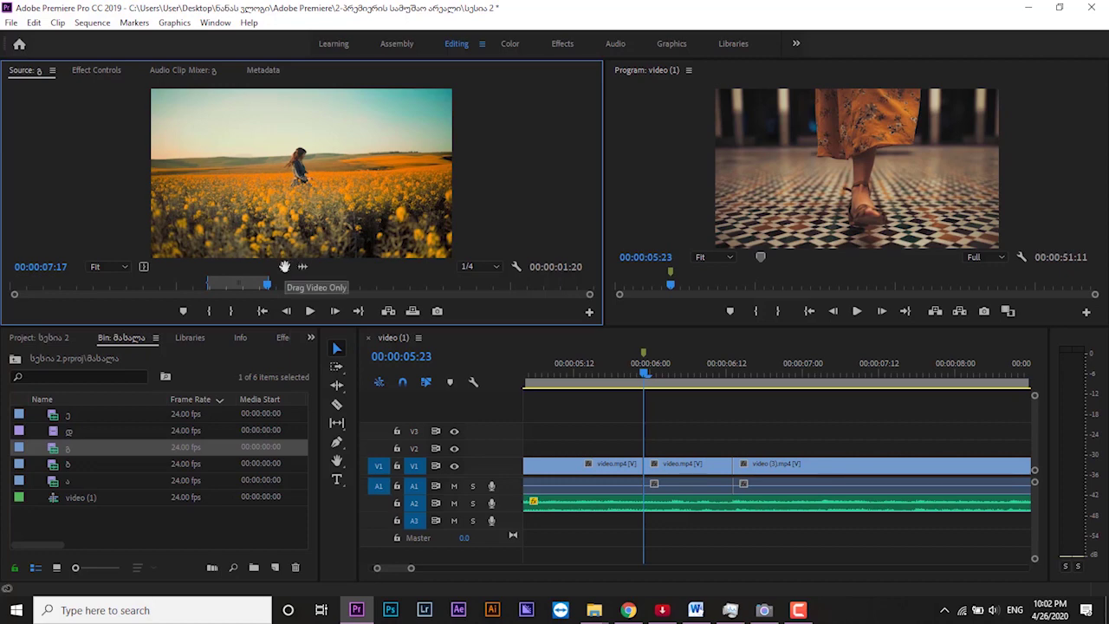
# Step: Drop only the marked range's audio onto track A3 as a new clip and select it
pyautogui.moveTo(284, 266)
pyautogui.mouseDown()
pyautogui.moveTo(624, 482)
pyautogui.moveTo(623, 466)
pyautogui.mouseUp()
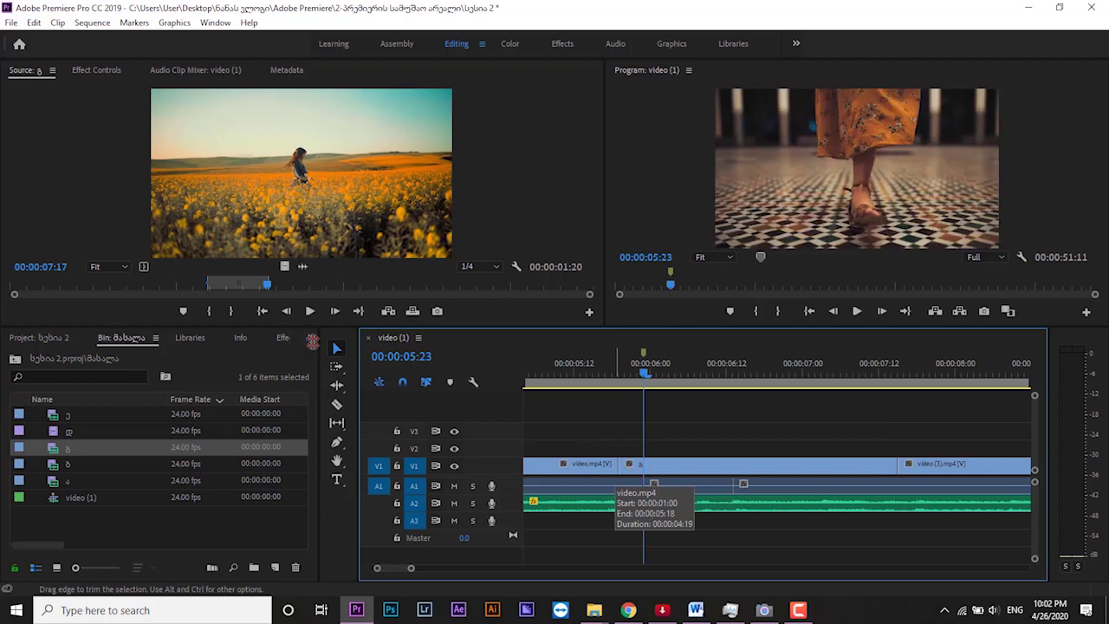
pyautogui.moveTo(303, 267); pyautogui.dragTo(594, 541)
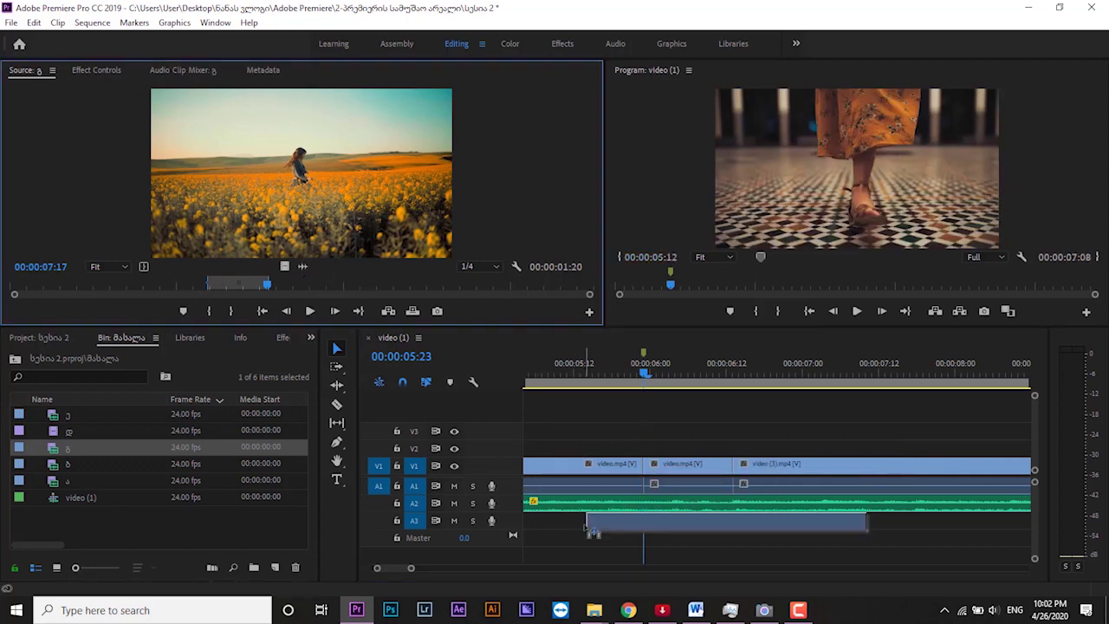
pyautogui.moveTo(595, 541); pyautogui.dragTo(634, 523)
pyautogui.click(633, 524)
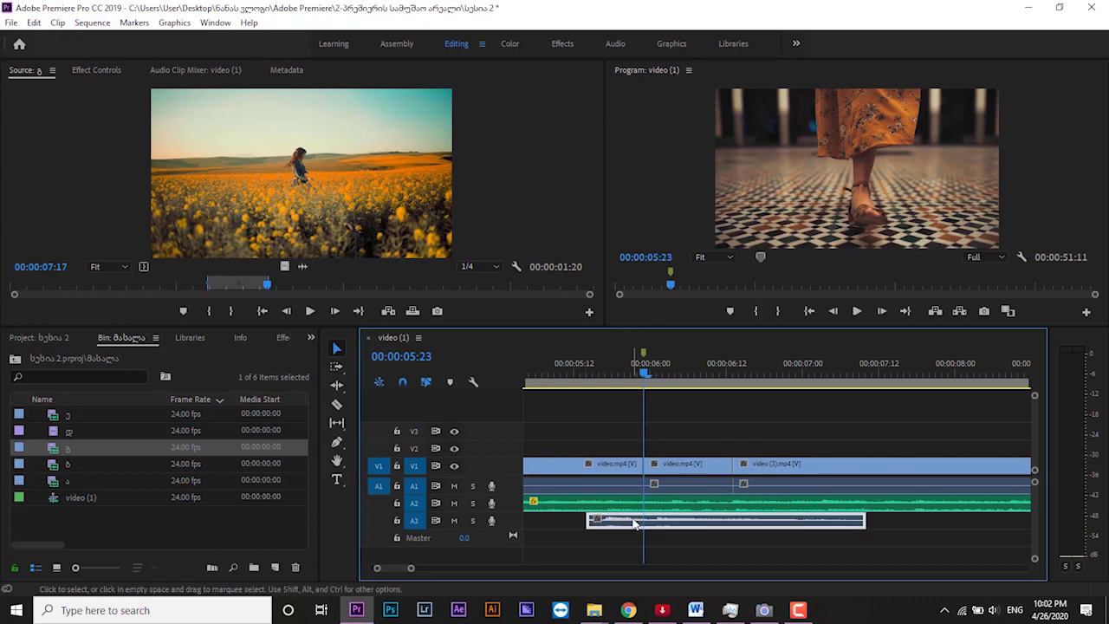
# Step: Delete the new A3 audio clip and jump the source view to the In and Out points
pyautogui.press('Delete')
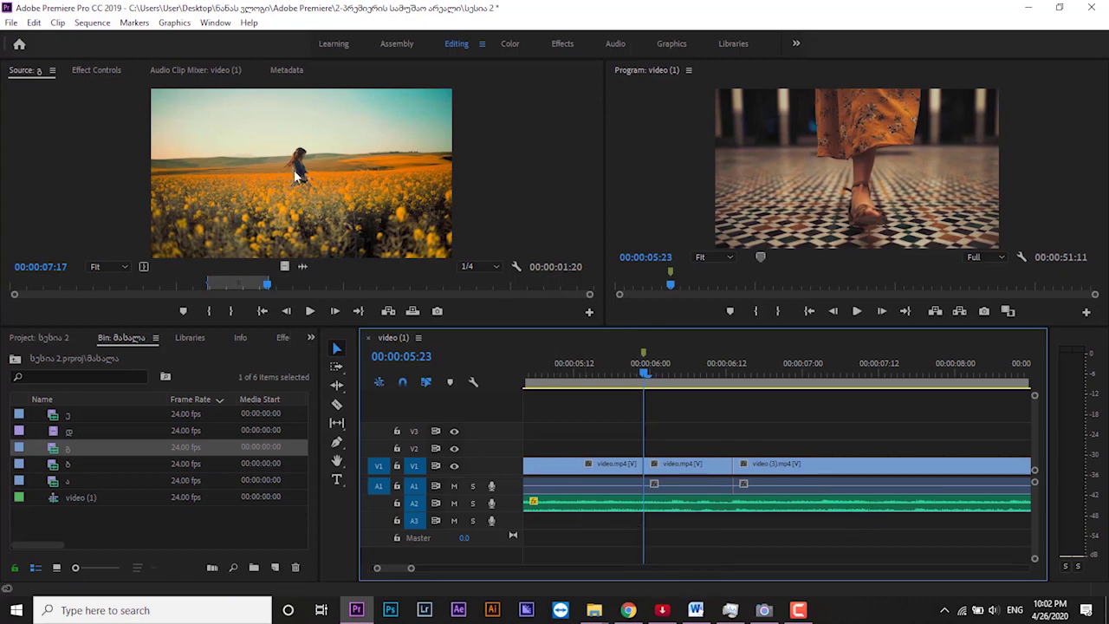
pyautogui.click(262, 312)
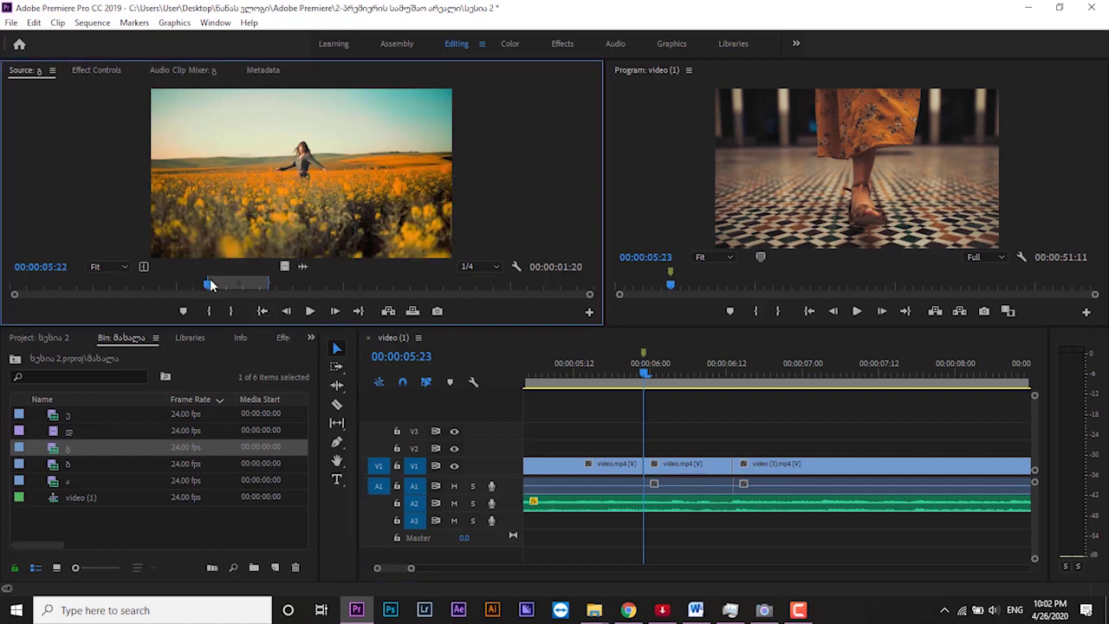
pyautogui.click(358, 312)
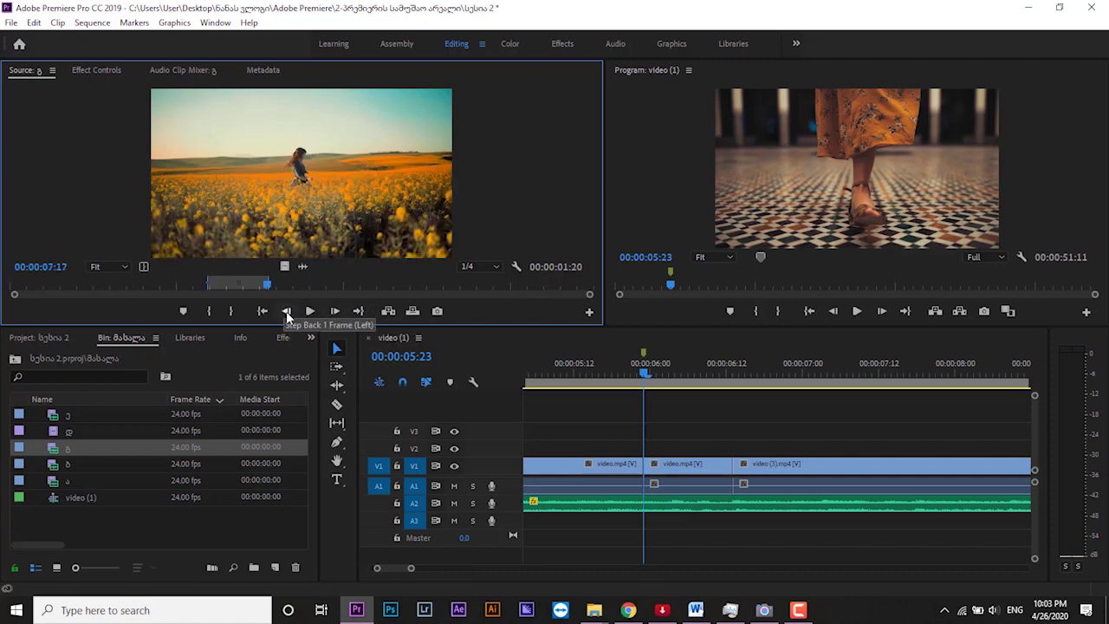
# Step: Step the source back three frames, play it, then step forward five frames
pyautogui.click(287, 312)
pyautogui.click(287, 312)
pyautogui.click(287, 312)
pyautogui.click(287, 313)
pyautogui.click(287, 313)
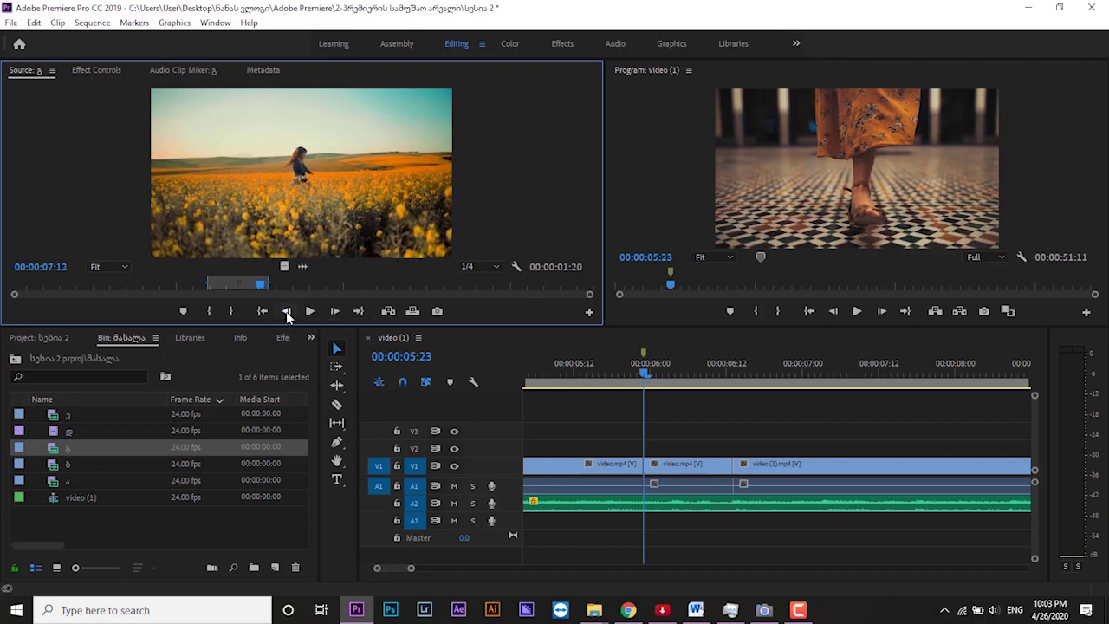
pyautogui.click(313, 311)
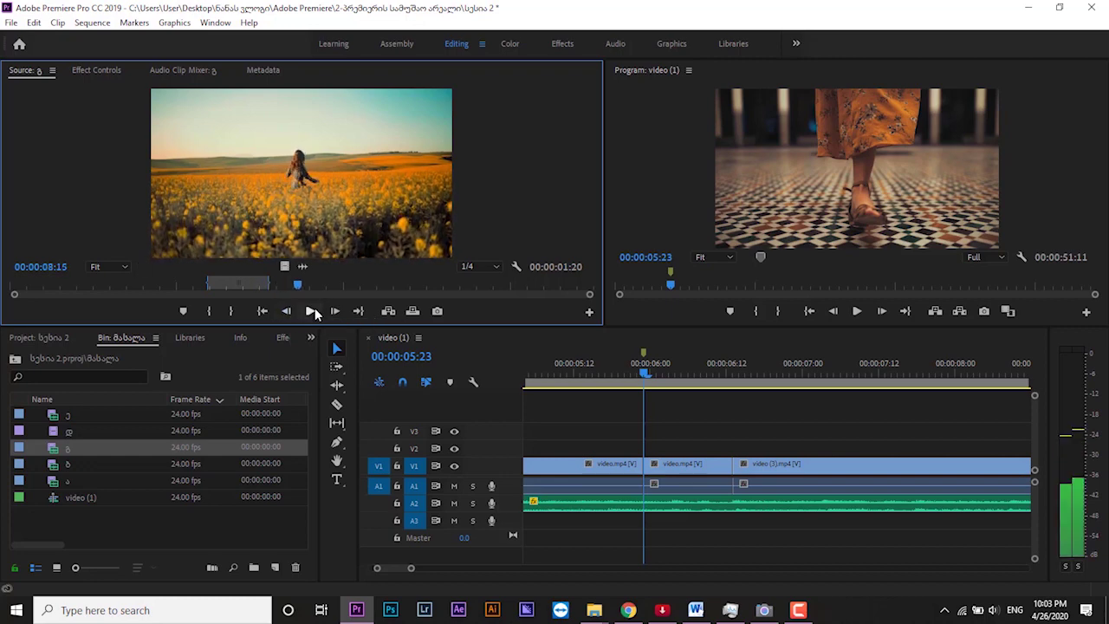
pyautogui.click(336, 312)
pyautogui.click(336, 312)
pyautogui.click(337, 312)
pyautogui.click(337, 313)
pyautogui.click(337, 313)
pyautogui.click(338, 314)
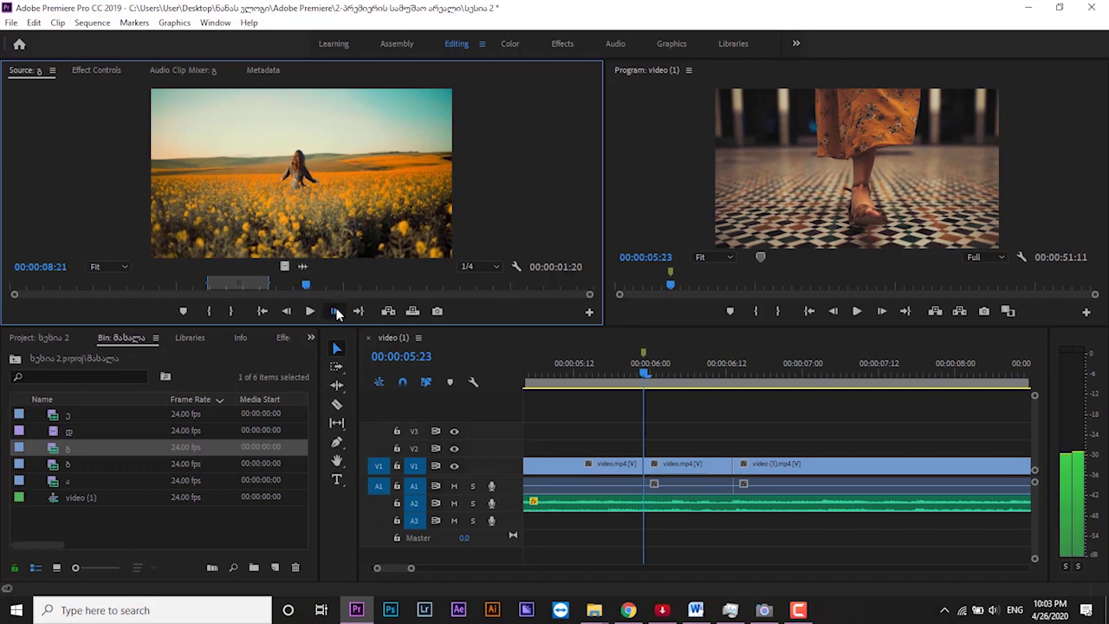
pyautogui.click(337, 314)
pyautogui.click(337, 314)
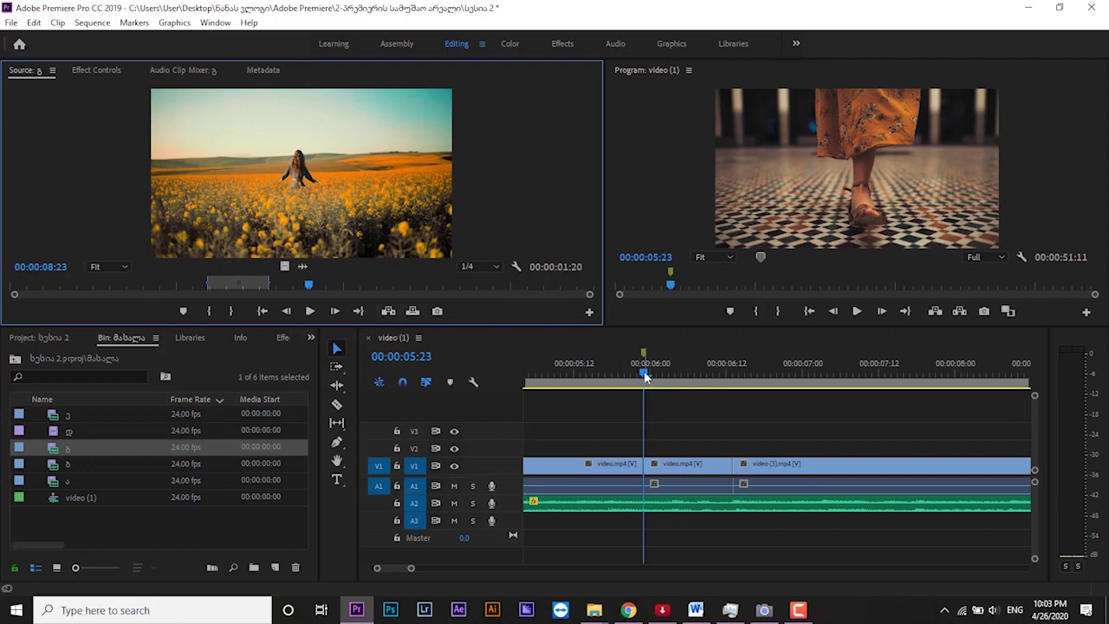
pyautogui.moveTo(645, 376); pyautogui.dragTo(631, 372)
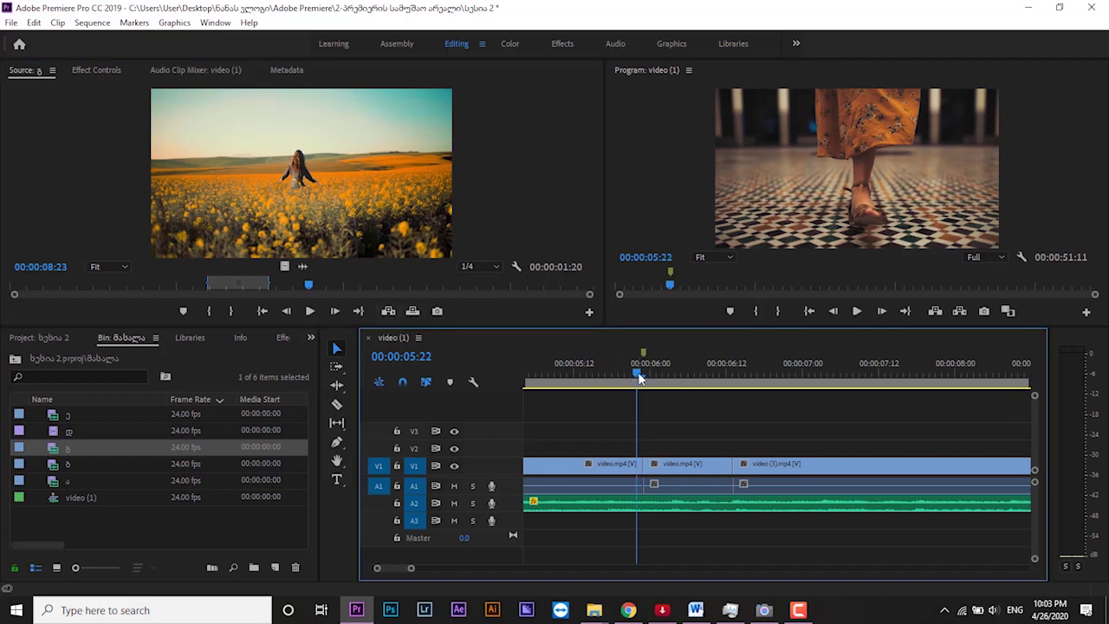
pyautogui.click(387, 312)
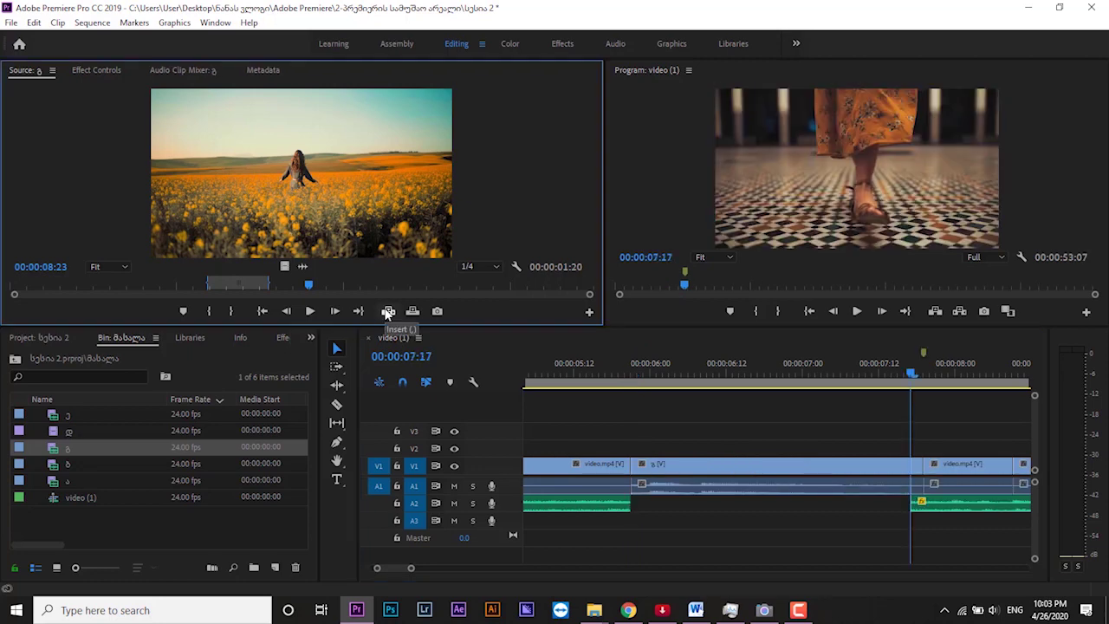
pyautogui.hotkey('ctrl', 'z')
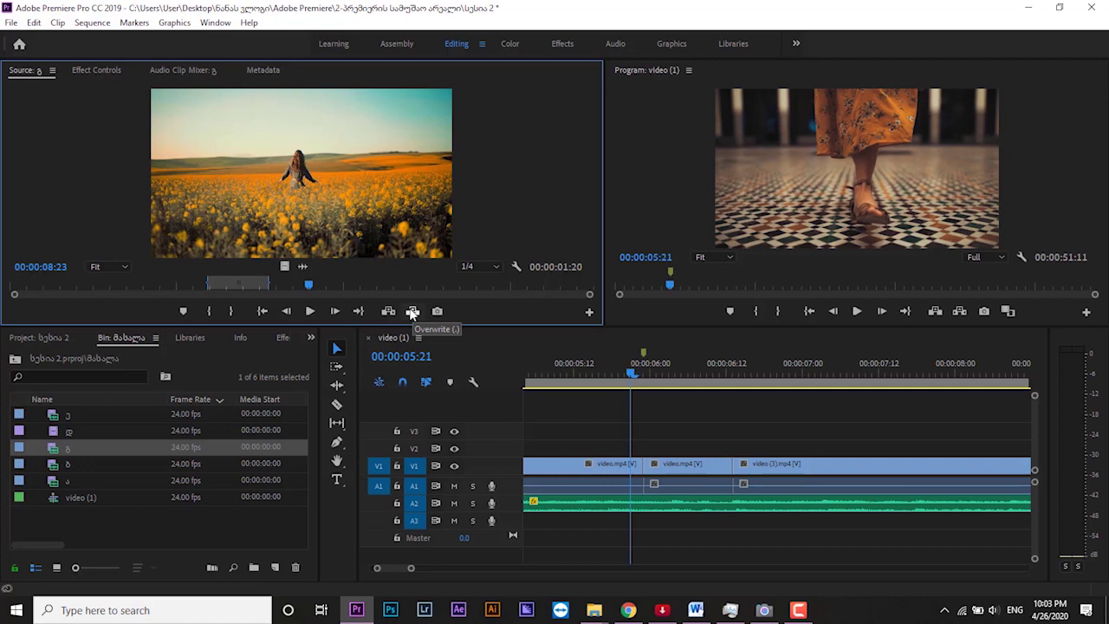
pyautogui.click(413, 312)
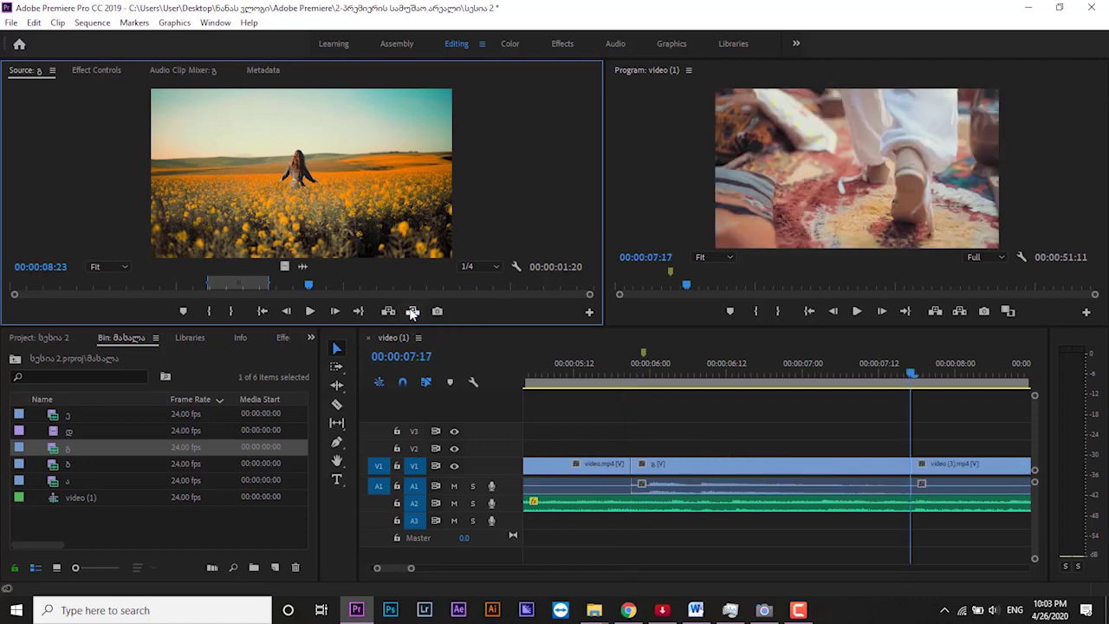
pyautogui.hotkey('ctrl', 'z')
pyautogui.click(394, 312)
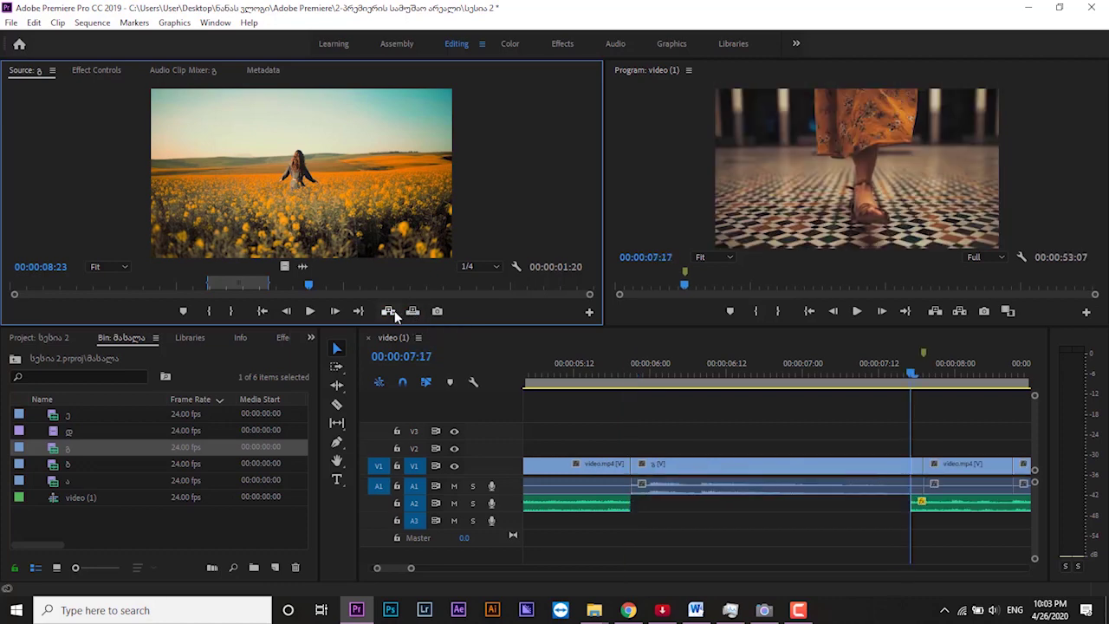
pyautogui.hotkey('ctrl', 'z')
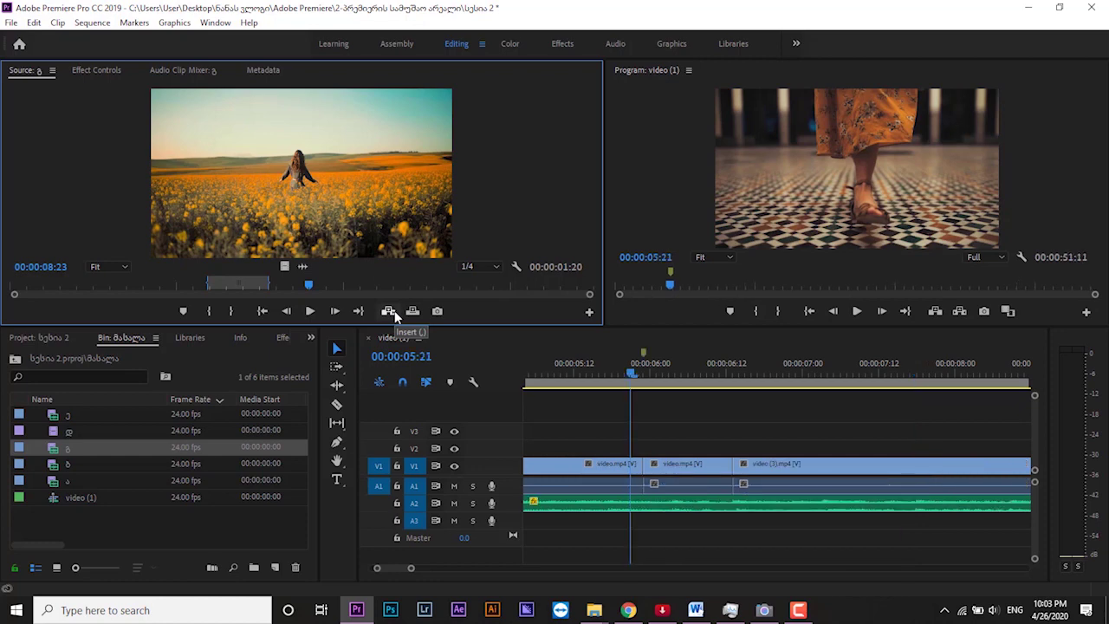
pyautogui.click(413, 312)
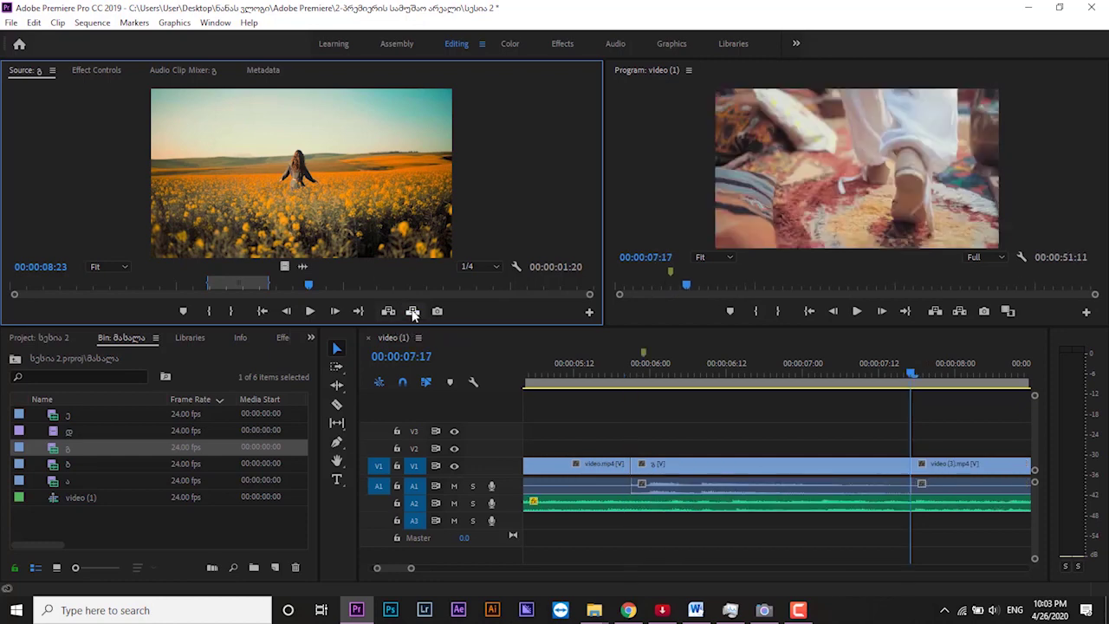
pyautogui.hotkey('ctrl', 'z')
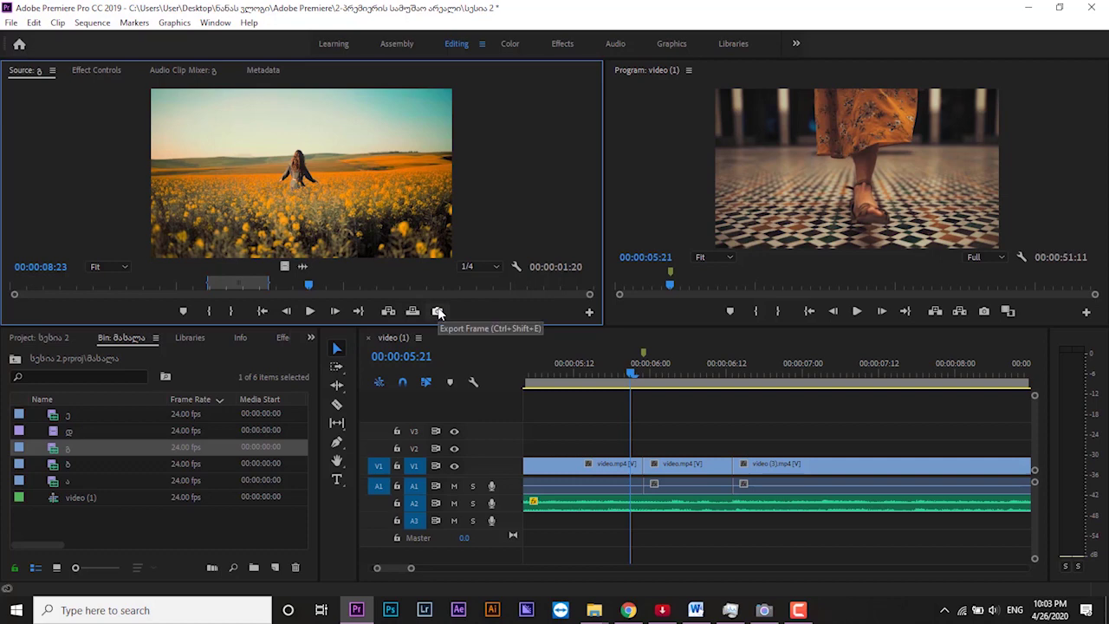
# Step: Scrub the source to 00:00:12:03 and open Export Frame for that still
pyautogui.click(330, 286)
pyautogui.moveTo(338, 286); pyautogui.dragTo(416, 285)
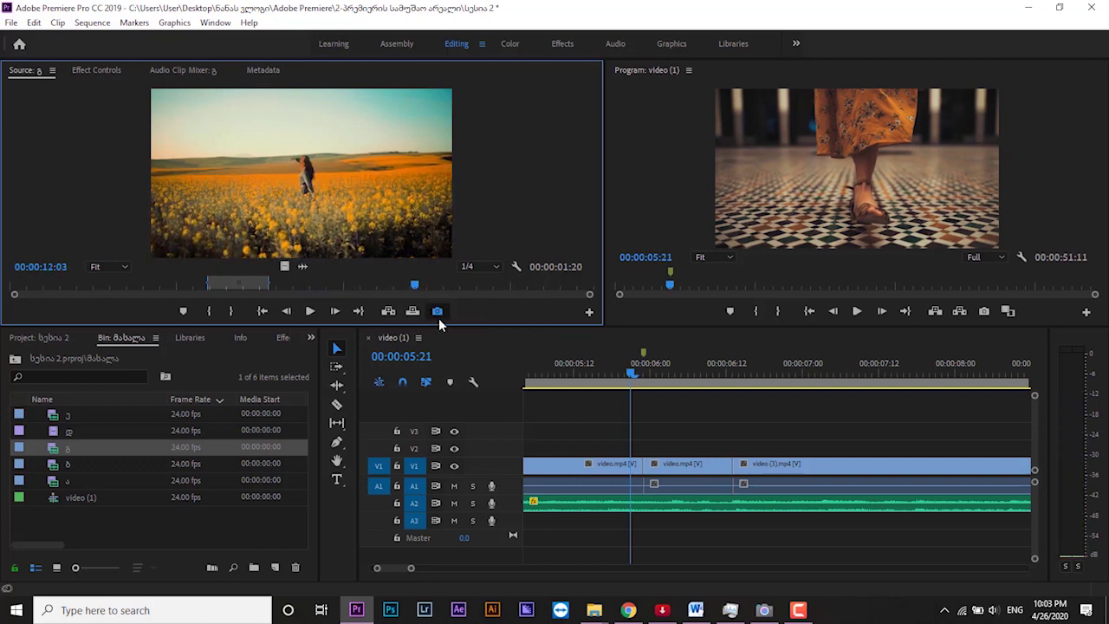
pyautogui.click(438, 314)
# Step: Select the still's file name, keep PNG format, and leave Import into Project ticked
pyautogui.moveTo(509, 234); pyautogui.dragTo(544, 235)
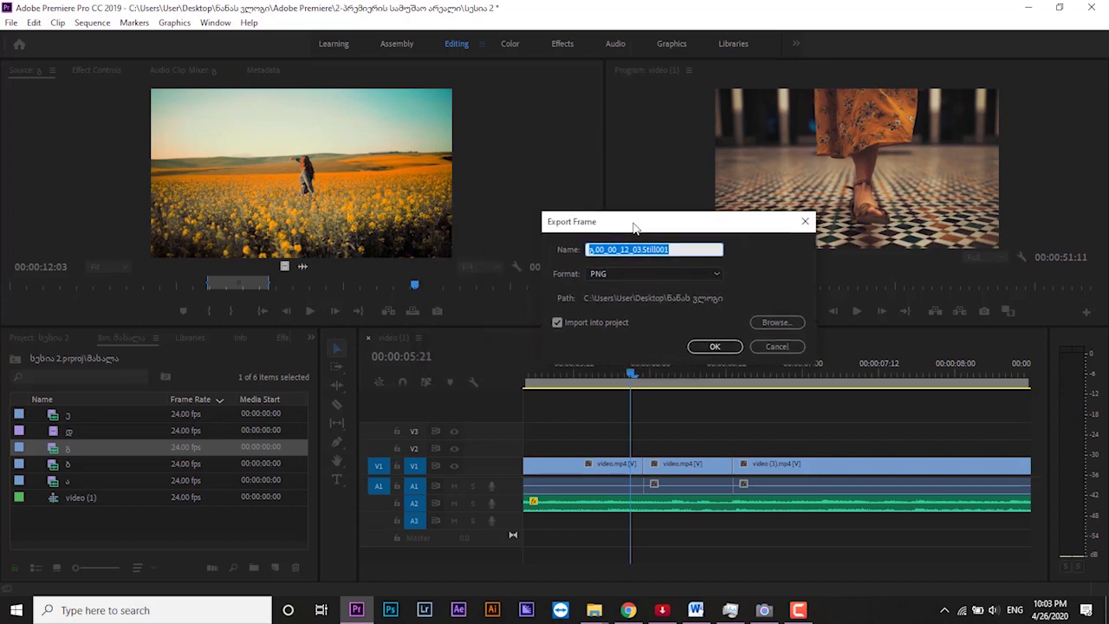
pyautogui.click(585, 260)
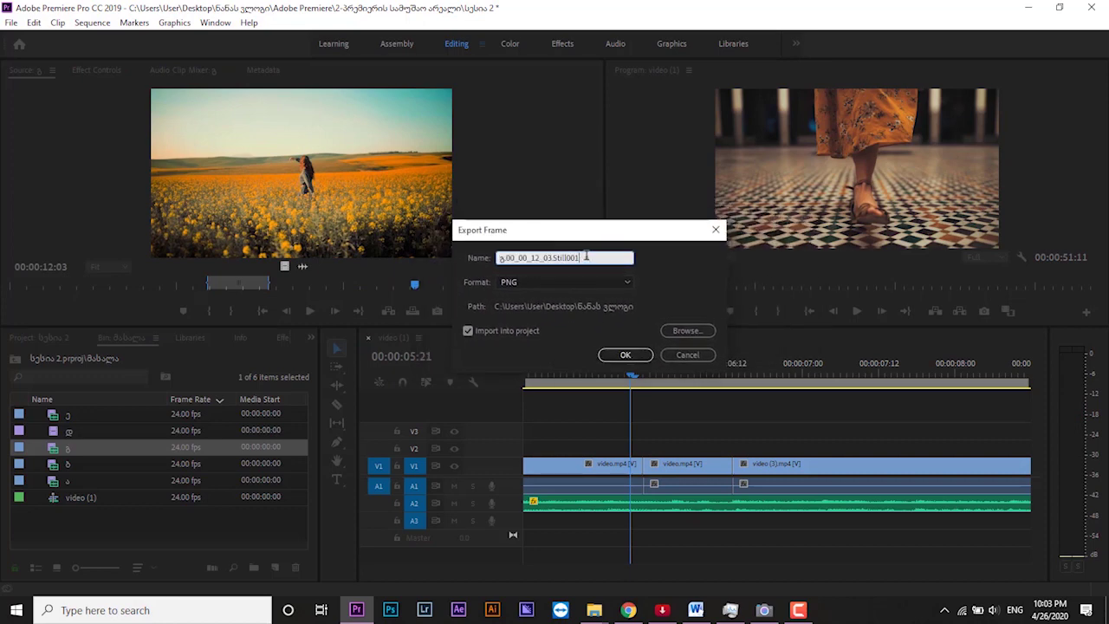
pyautogui.moveTo(586, 259); pyautogui.dragTo(472, 241)
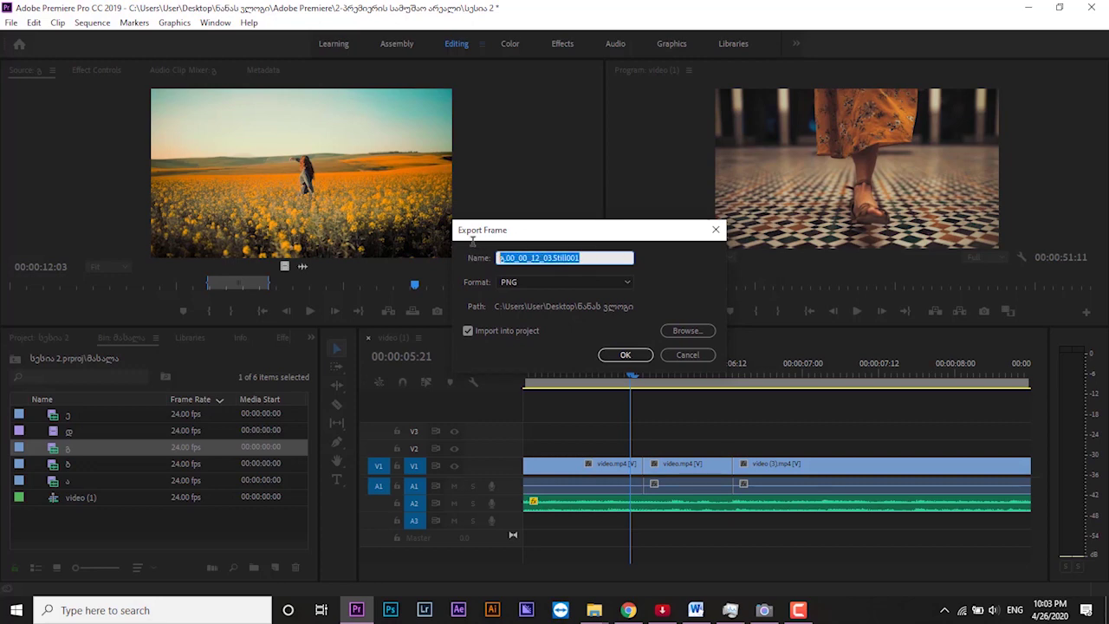
pyautogui.click(525, 280)
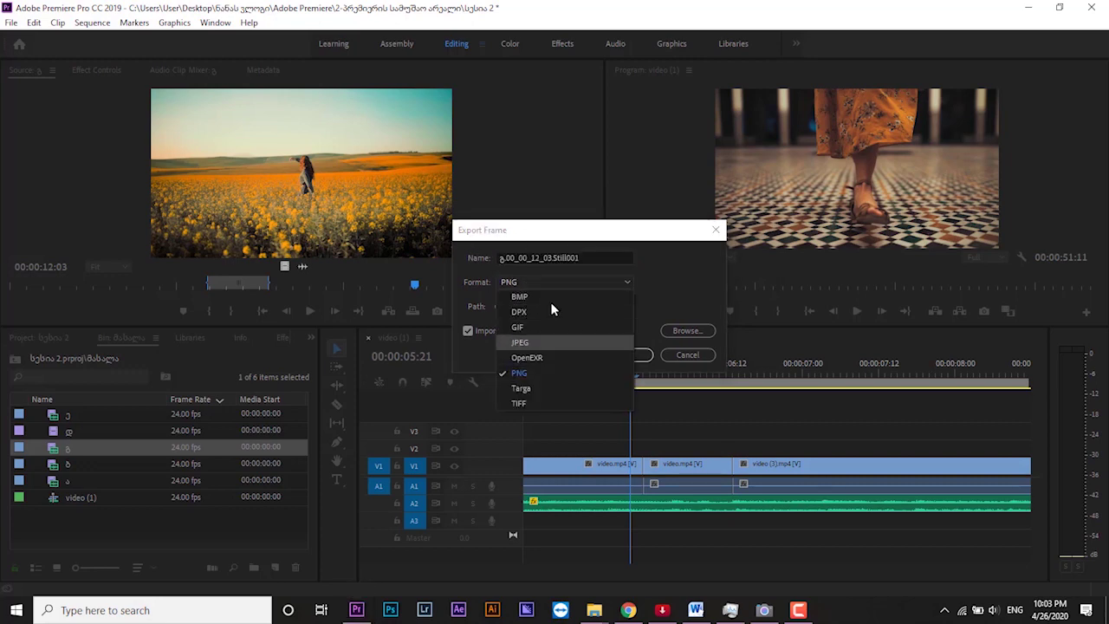
pyautogui.click(576, 281)
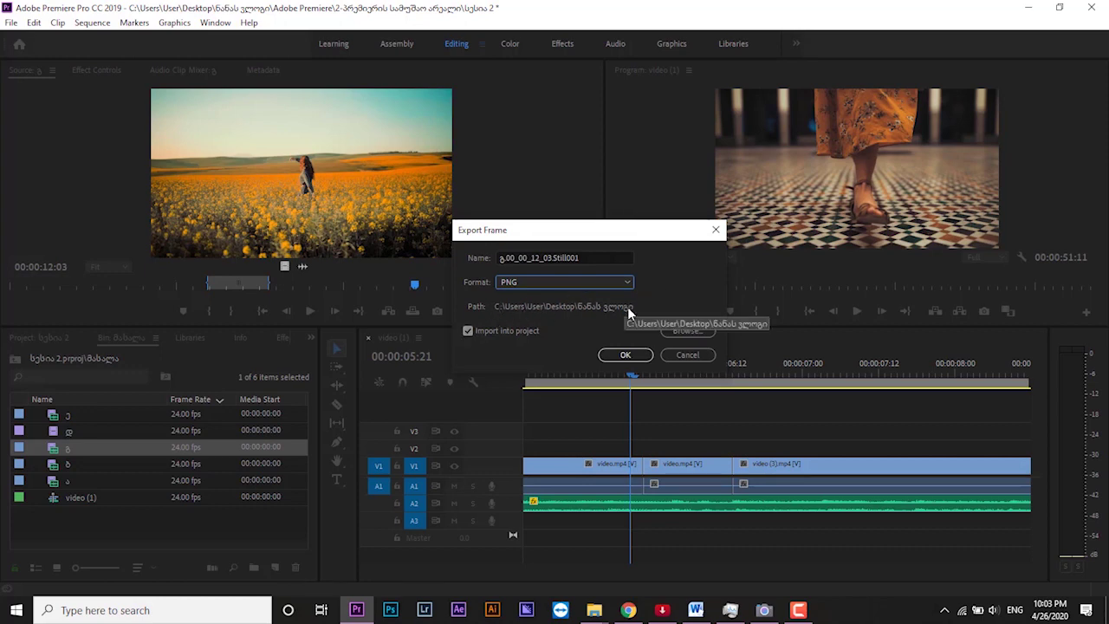
pyautogui.click(679, 331)
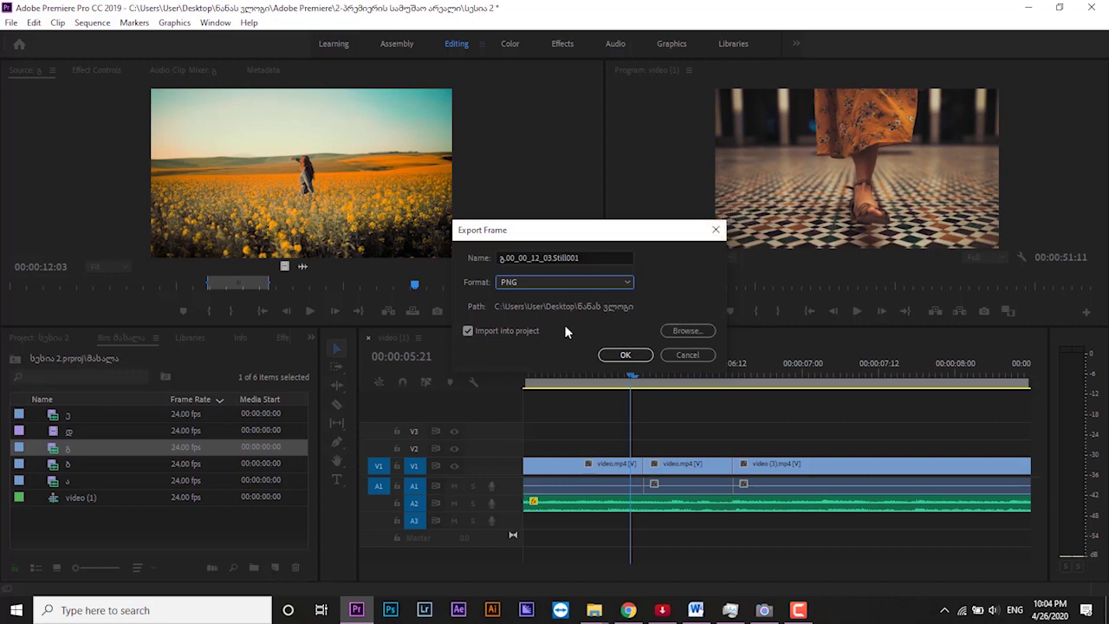
pyautogui.click(468, 330)
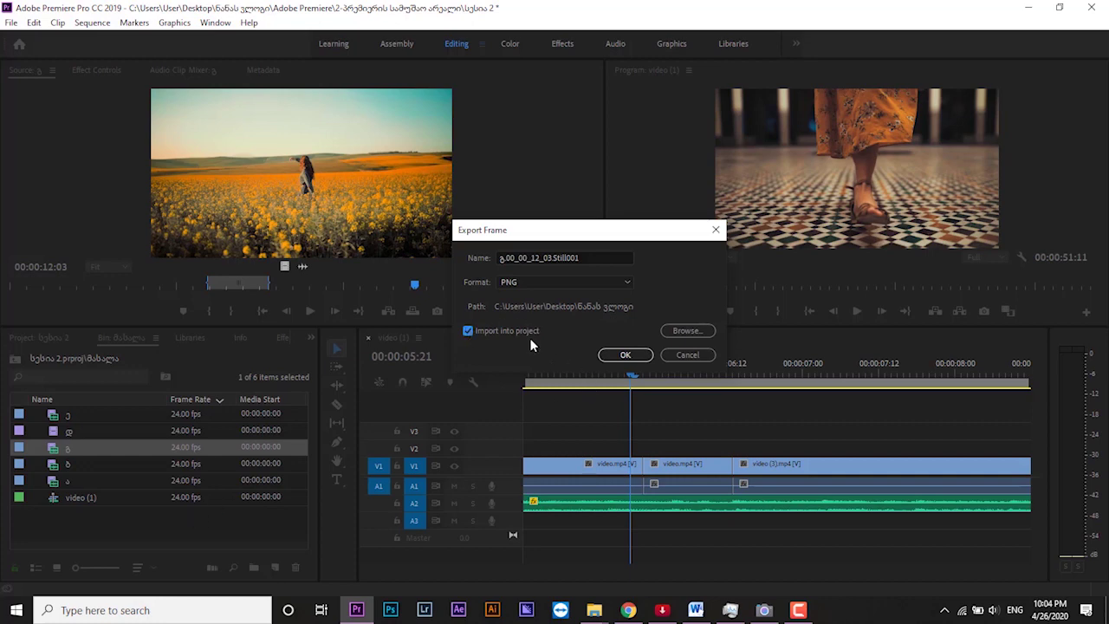
pyautogui.click(468, 332)
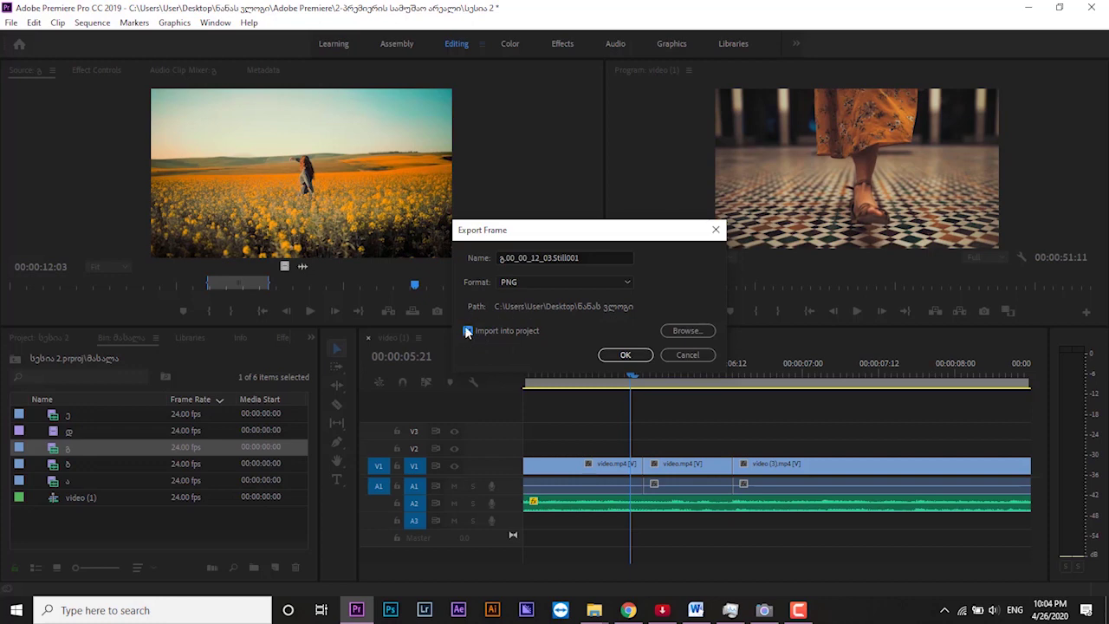
# Step: Confirm the still export, switch the project to thumbnail view, and load an item into the Source monitor
pyautogui.click(617, 355)
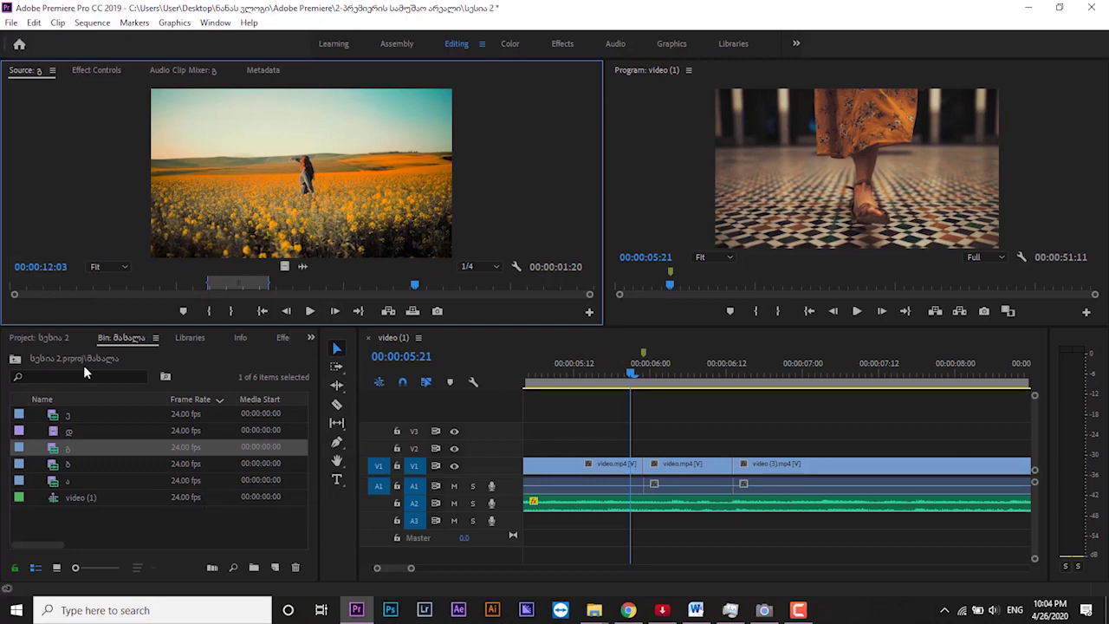
pyautogui.click(49, 337)
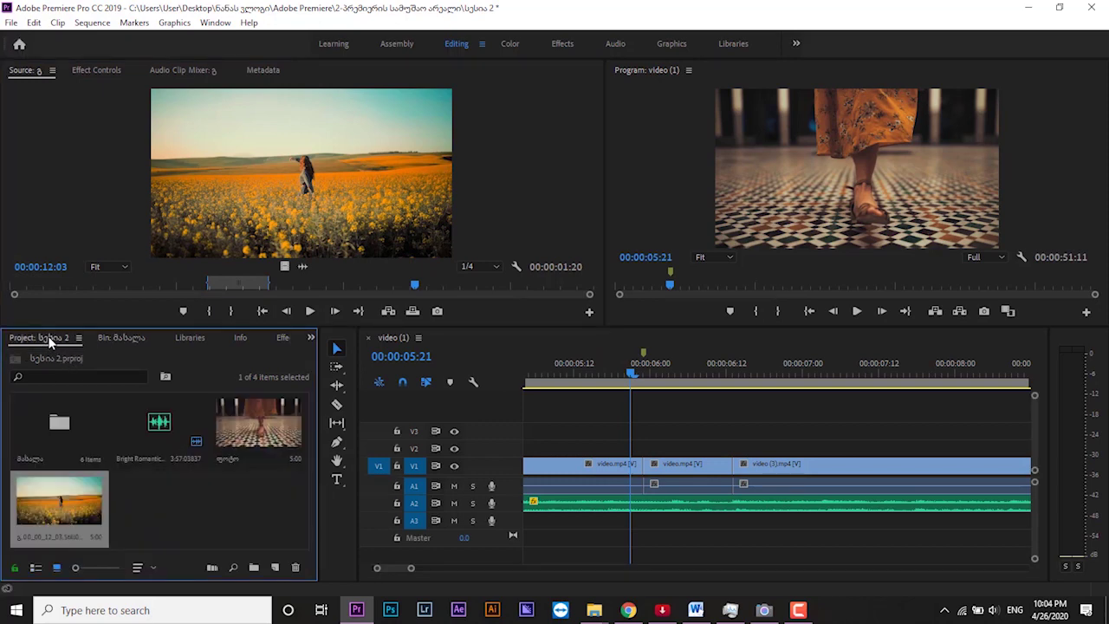
pyautogui.click(183, 513)
pyautogui.click(81, 513)
pyautogui.doubleClick(81, 512)
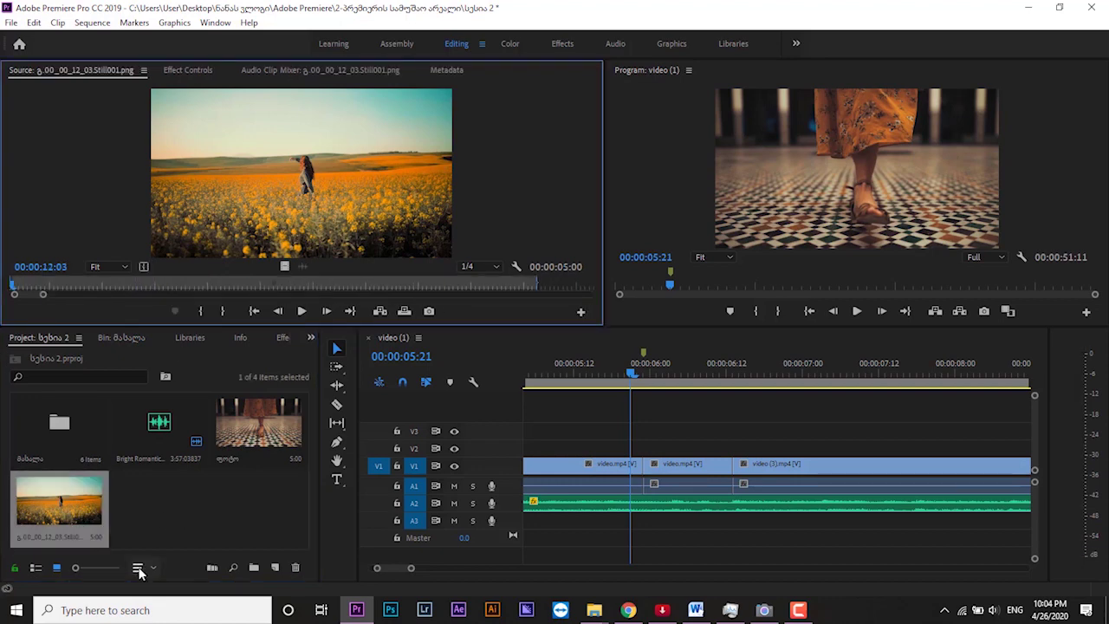
pyautogui.click(170, 510)
pyautogui.click(521, 176)
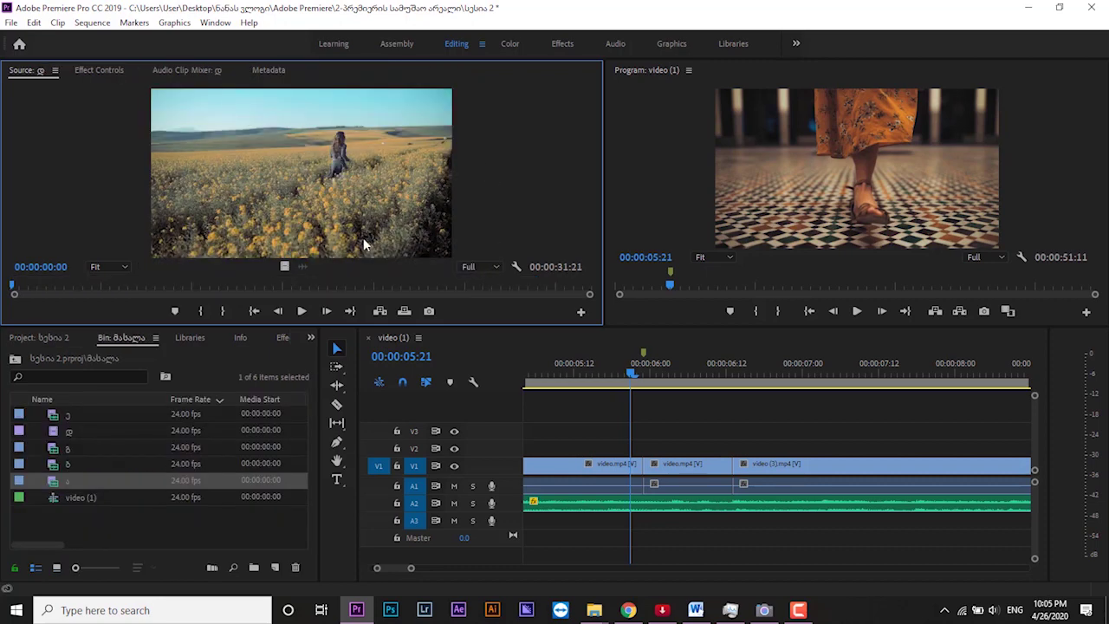
# Step: Set source playback resolution to 1/8, play the flower-field clip, and maximize the Source monitor
pyautogui.click(475, 268)
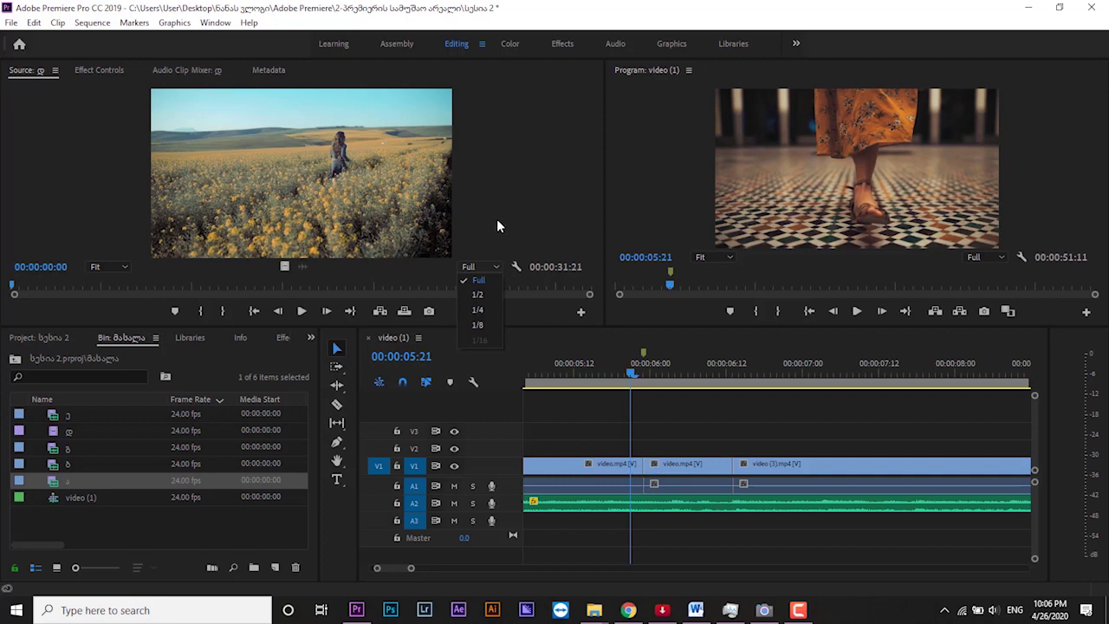
pyautogui.click(477, 324)
pyautogui.click(472, 266)
pyautogui.click(480, 325)
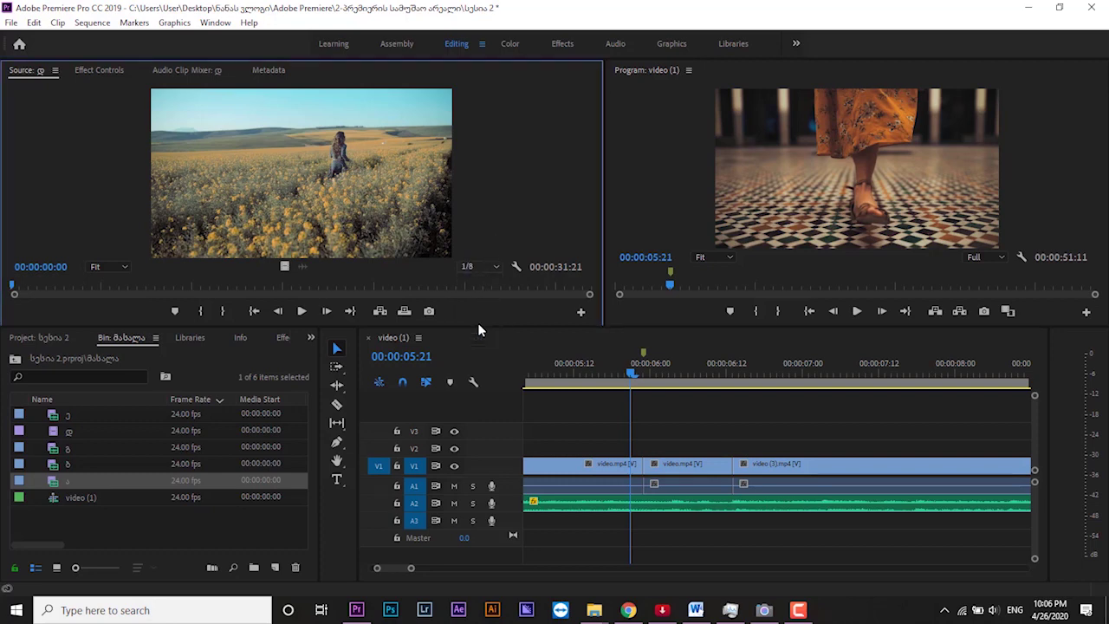
pyautogui.click(304, 312)
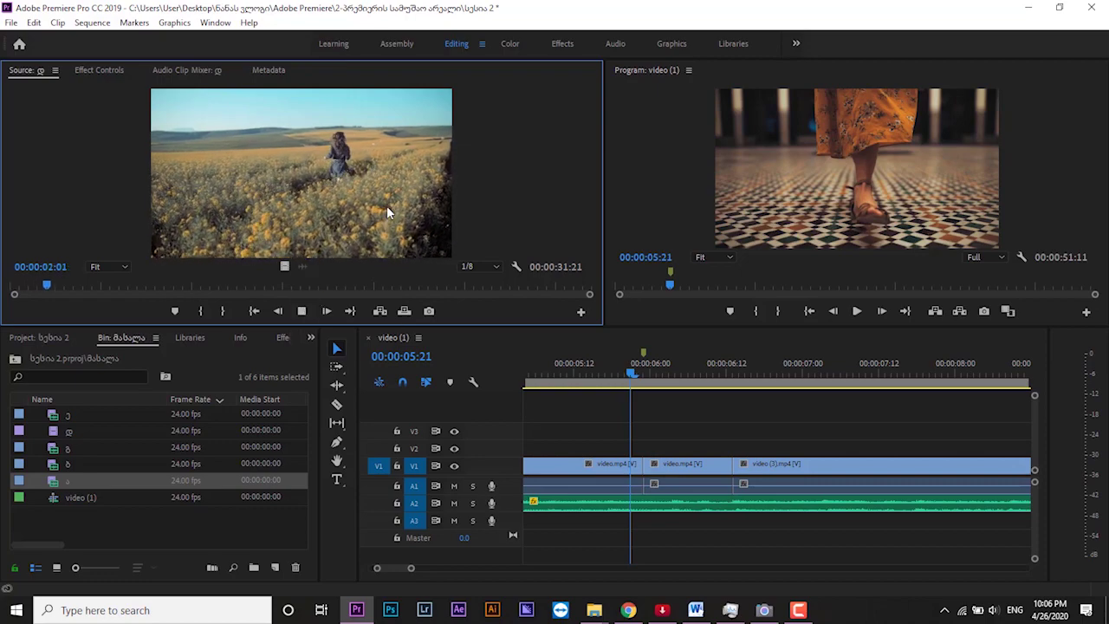
pyautogui.press('`')
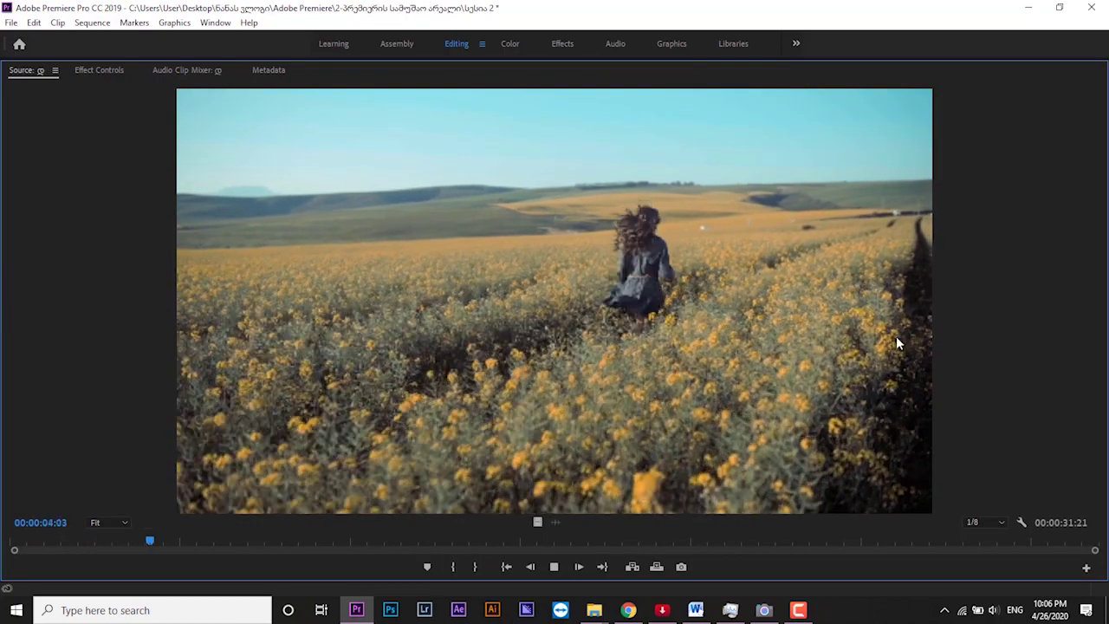
# Step: Switch playback resolution to Full then back to 1/8, play and stop the clip, and restore the layout with `
pyautogui.click(991, 522)
pyautogui.click(983, 449)
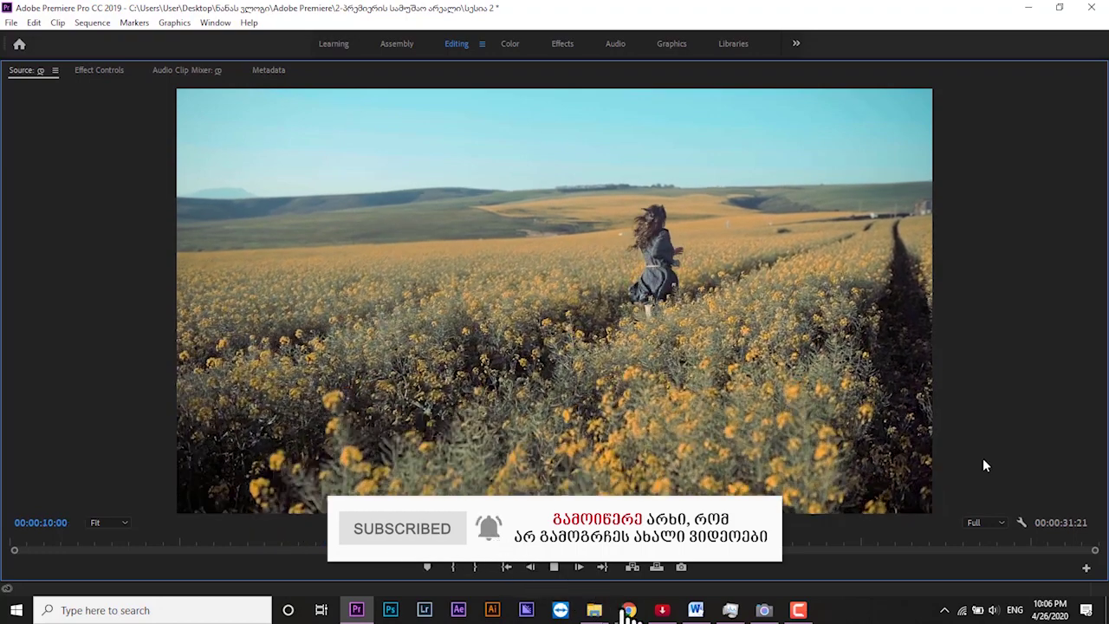
pyautogui.press('space')
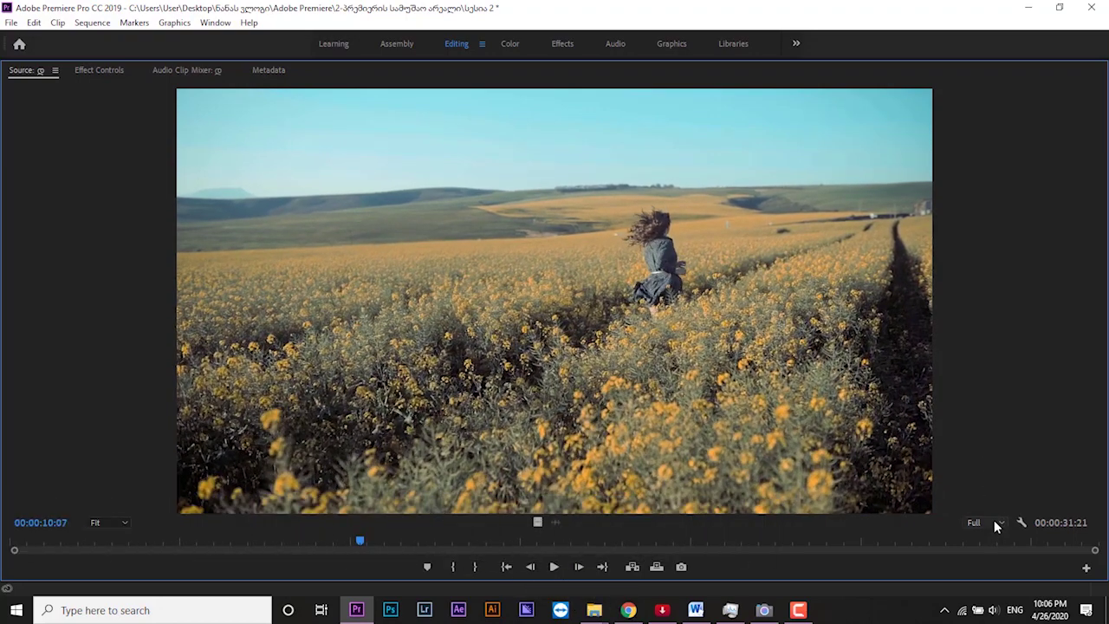
pyautogui.click(994, 520)
pyautogui.click(986, 492)
pyautogui.press('space')
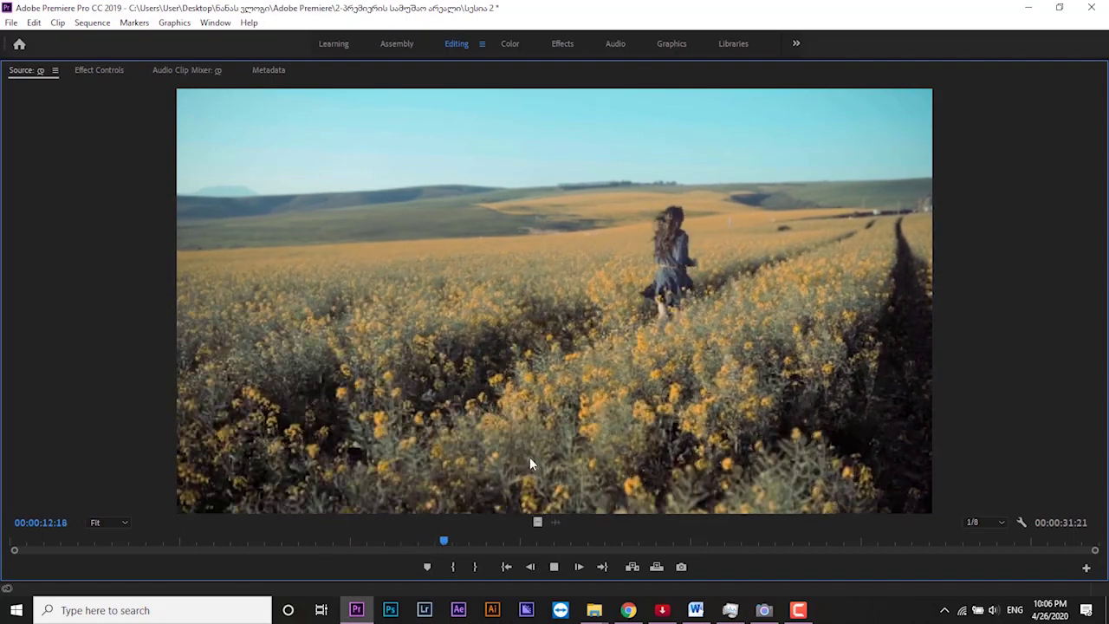
pyautogui.press('space')
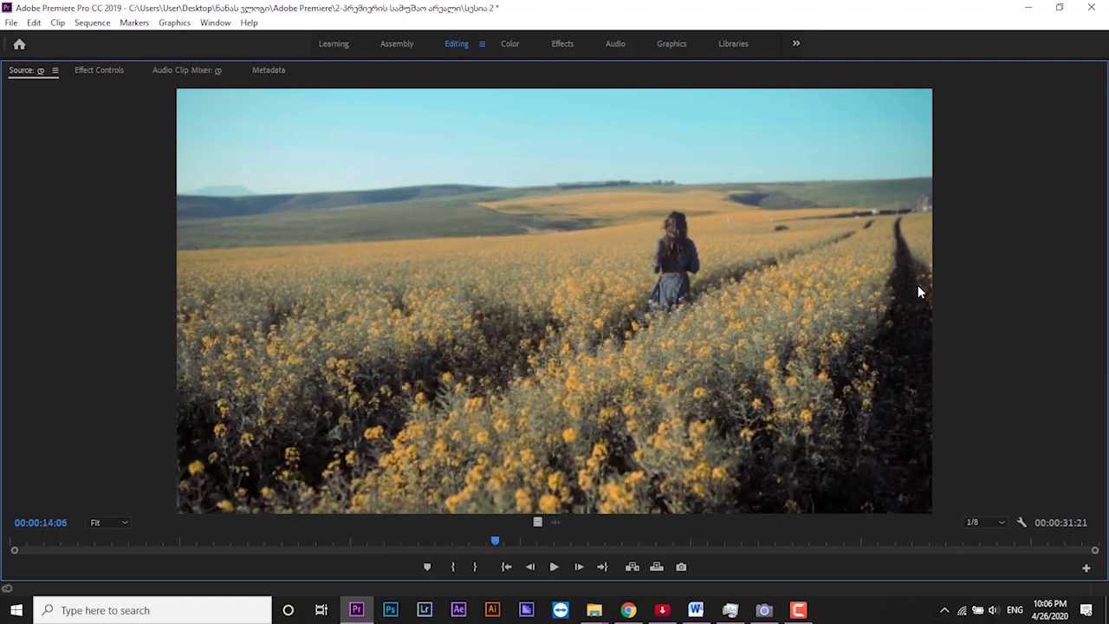
pyautogui.press('`')
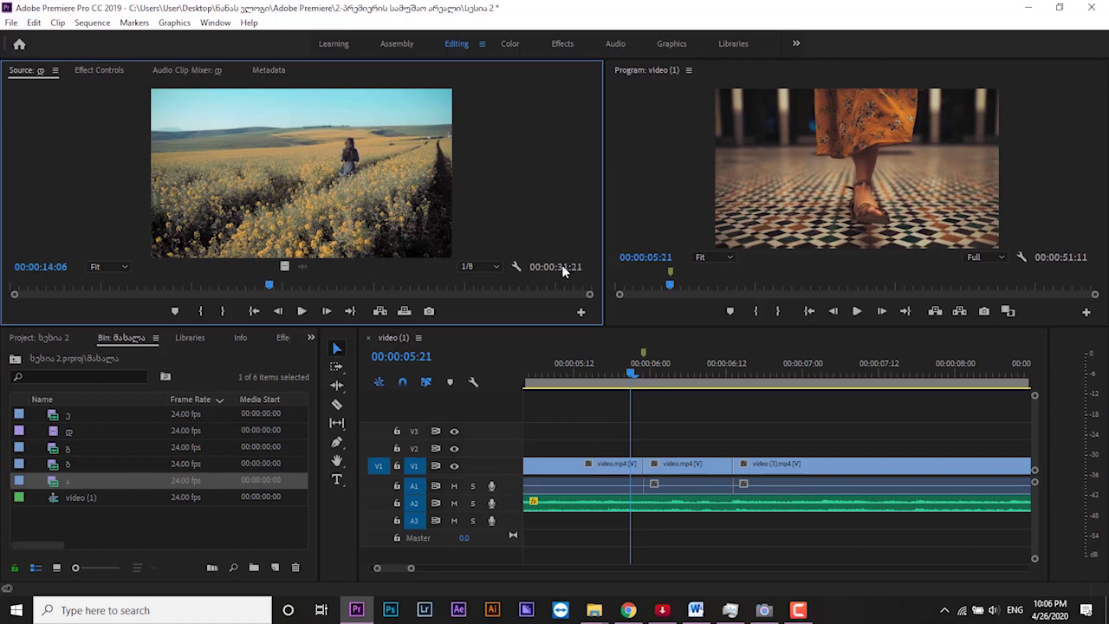
# Step: Widen the Program monitor by dragging the Source/Program divider left
pyautogui.moveTo(604, 199); pyautogui.dragTo(448, 200)
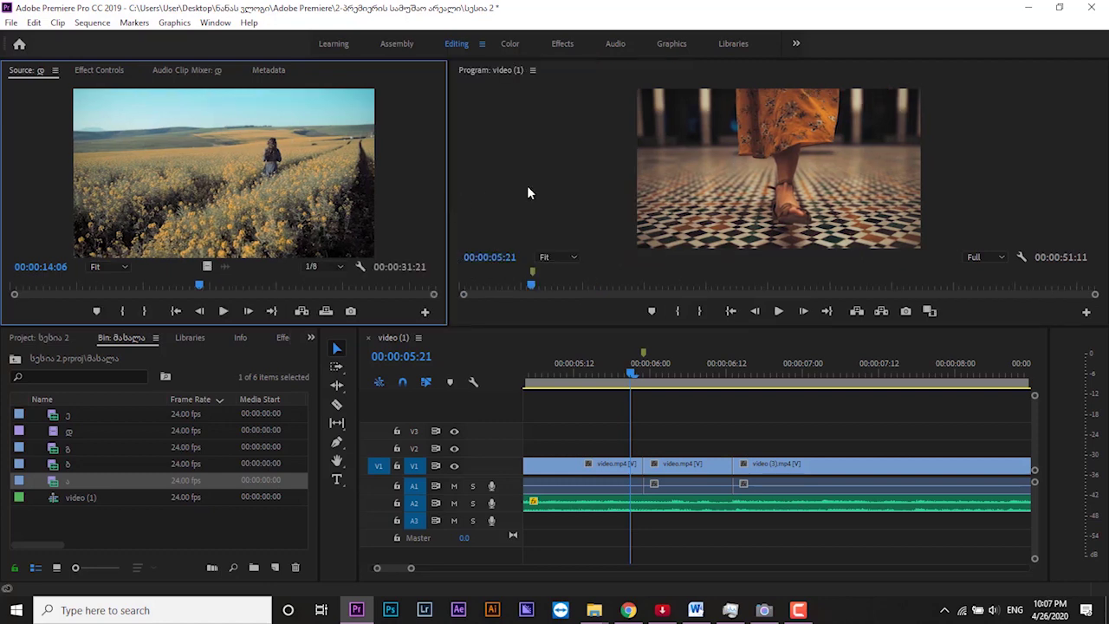
pyautogui.click(569, 191)
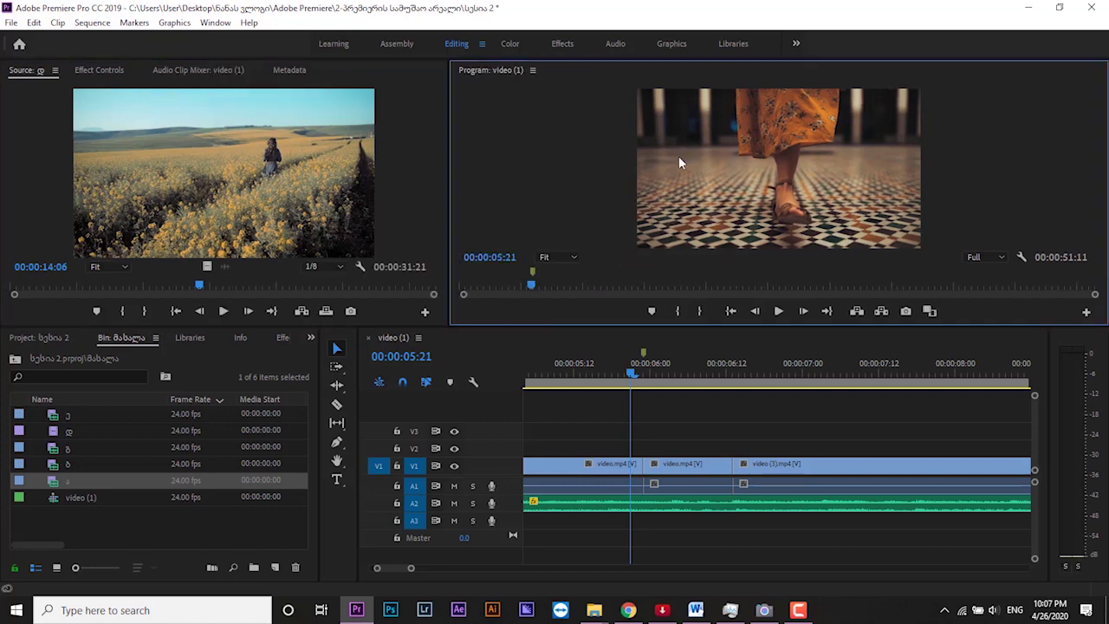
pyautogui.moveTo(447, 223); pyautogui.dragTo(350, 239)
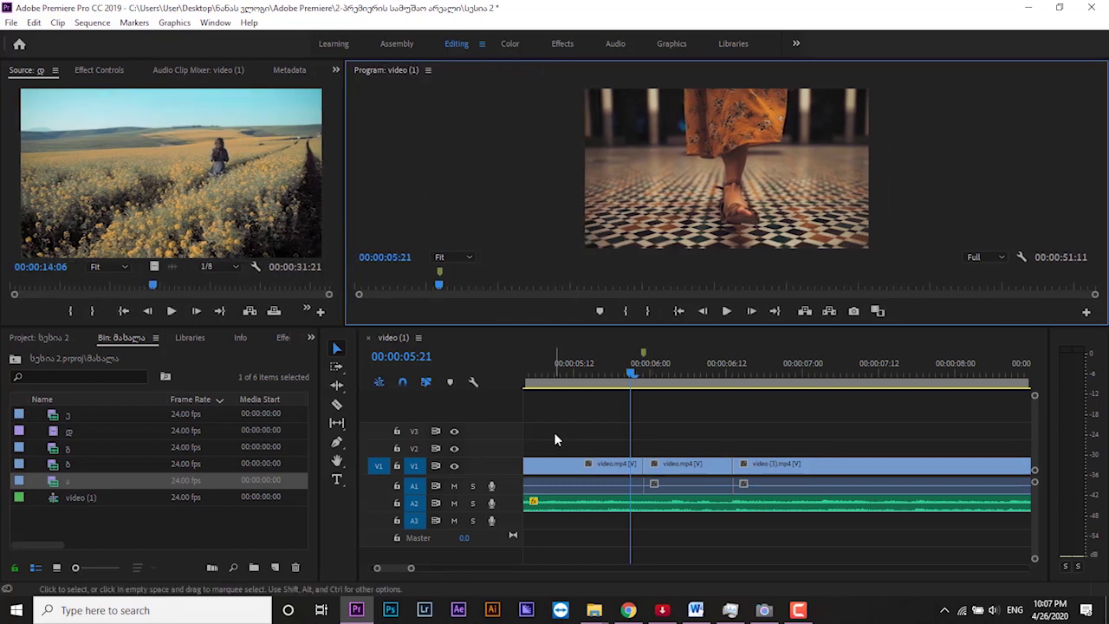
# Step: Mute track A2 and move the sequence playhead to 00:00:07:11
pyautogui.click(554, 433)
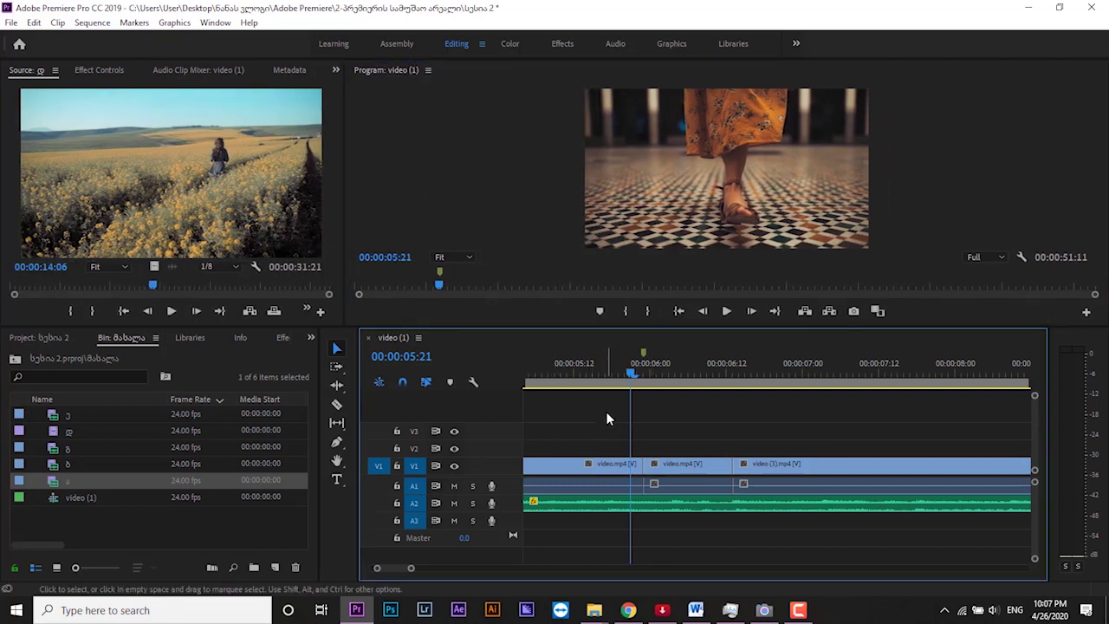
pyautogui.moveTo(629, 381); pyautogui.dragTo(600, 382)
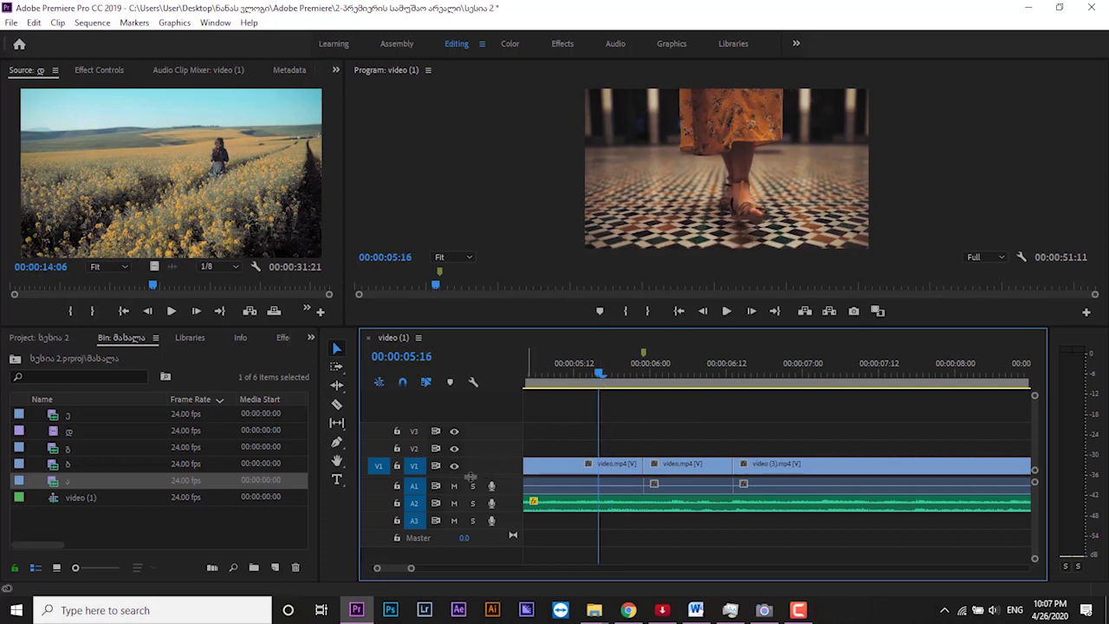
pyautogui.click(453, 502)
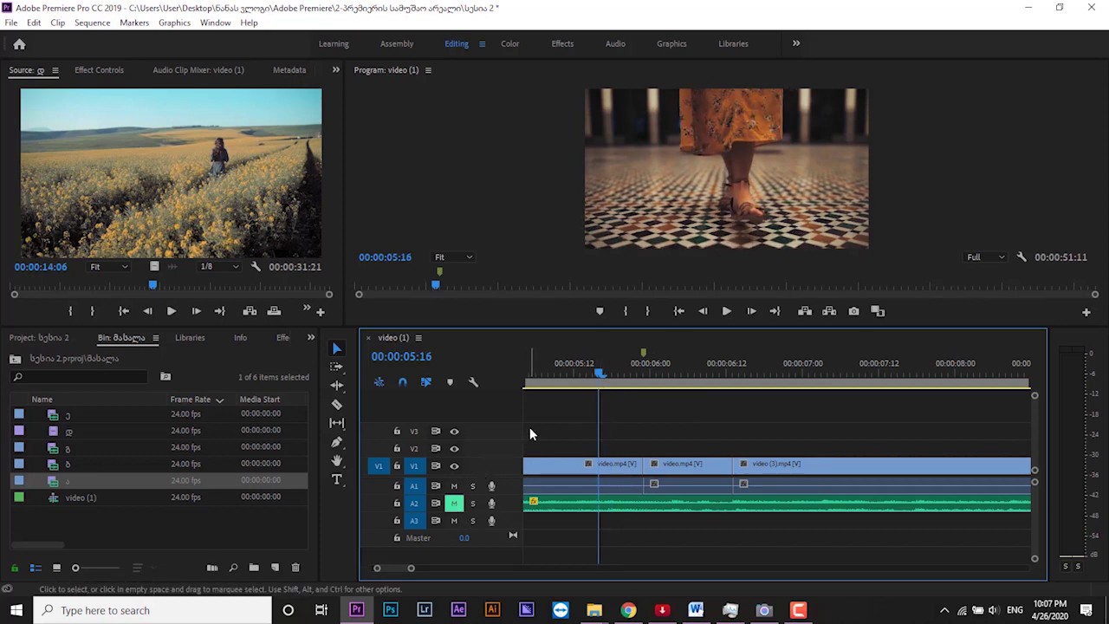
pyautogui.moveTo(630, 374); pyautogui.dragTo(776, 374)
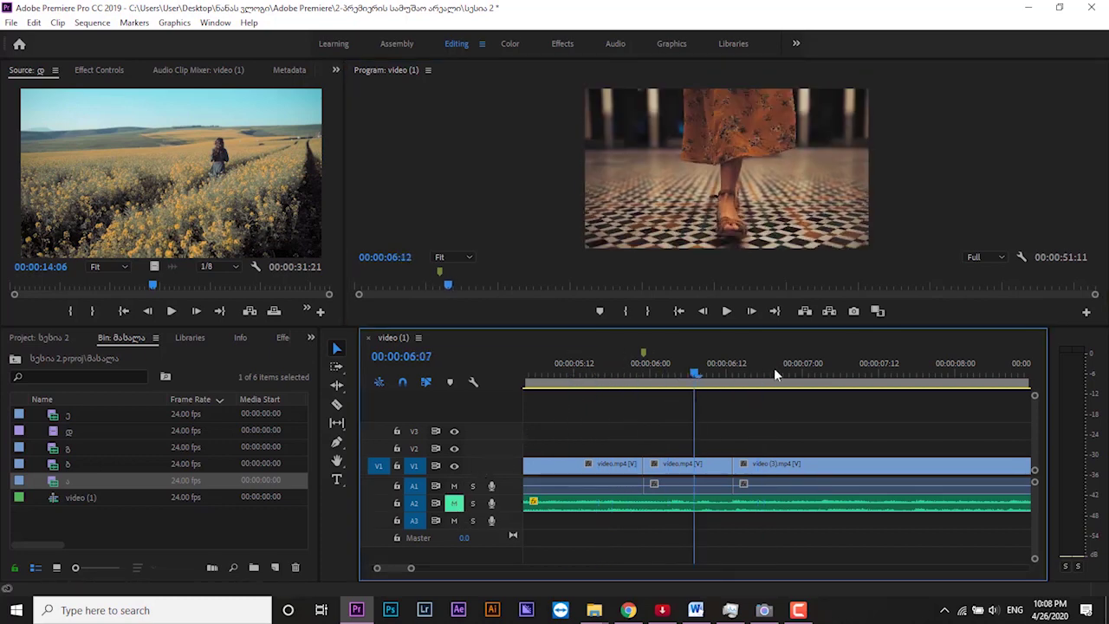
pyautogui.click(715, 193)
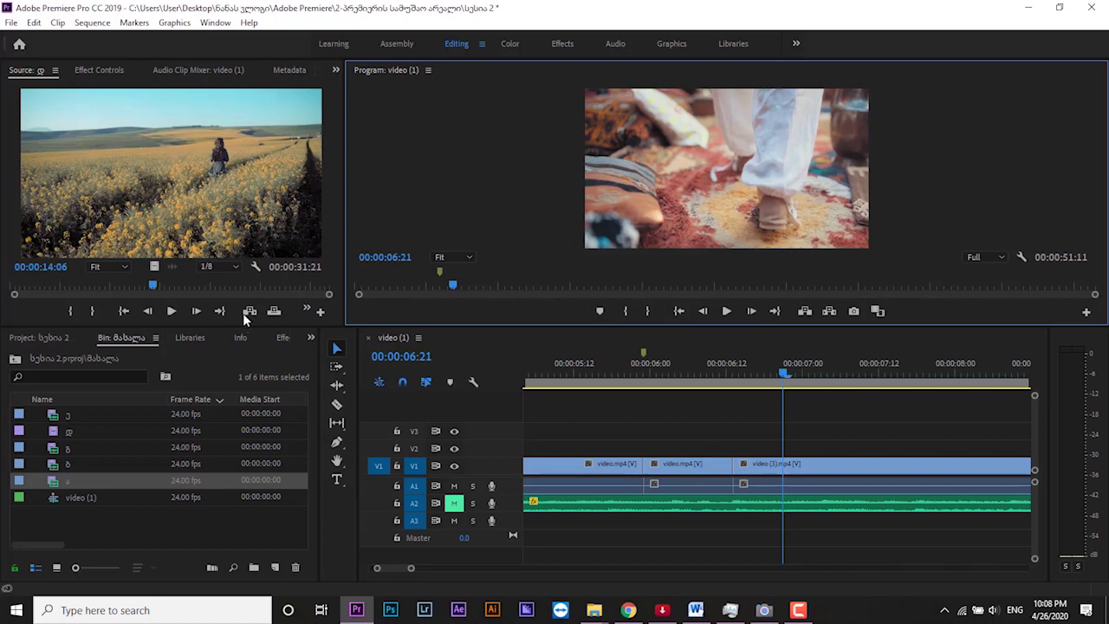
pyautogui.click(878, 312)
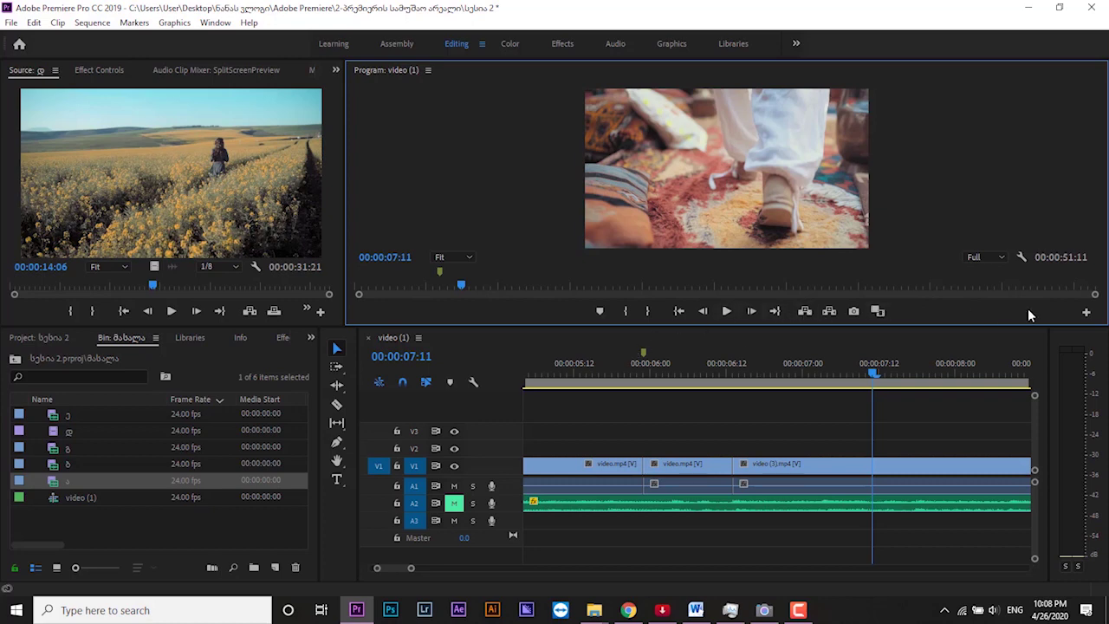
pyautogui.click(1087, 315)
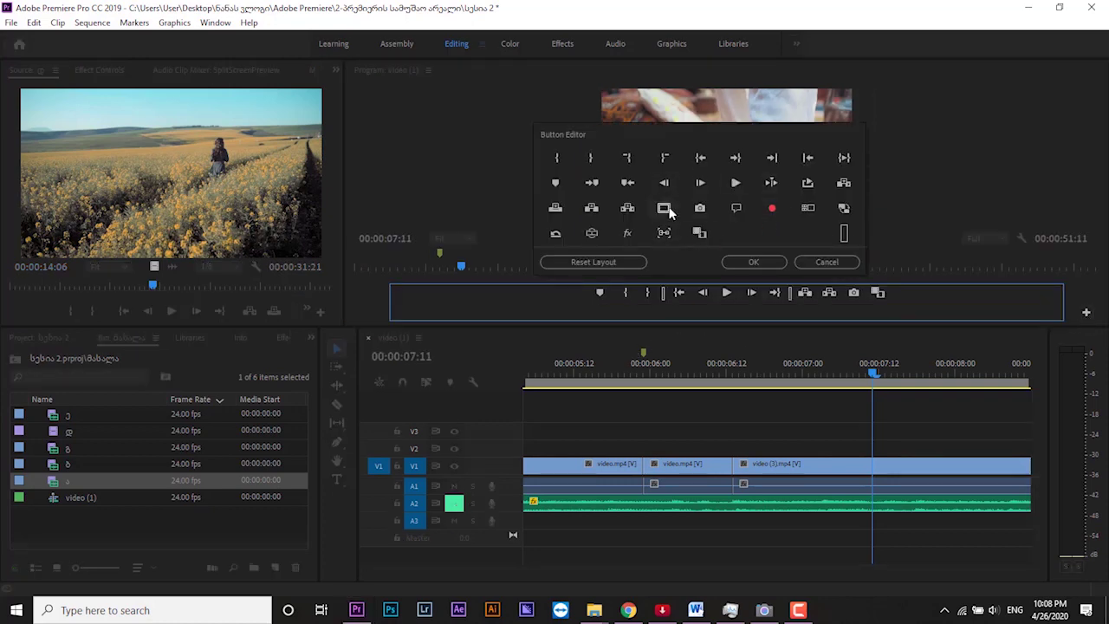
pyautogui.click(822, 262)
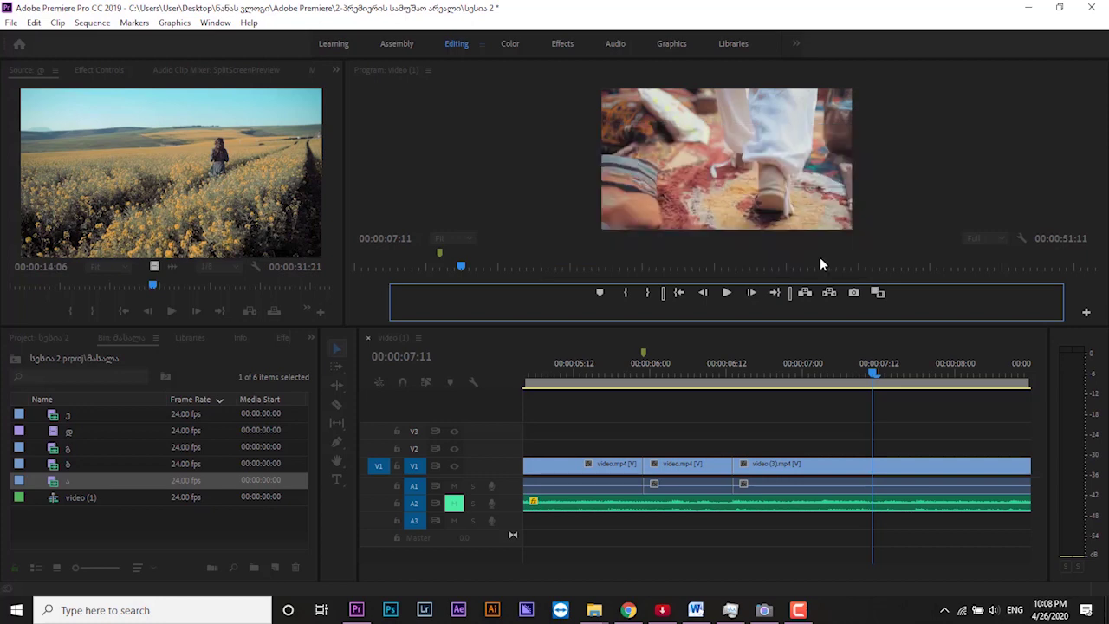
pyautogui.click(749, 414)
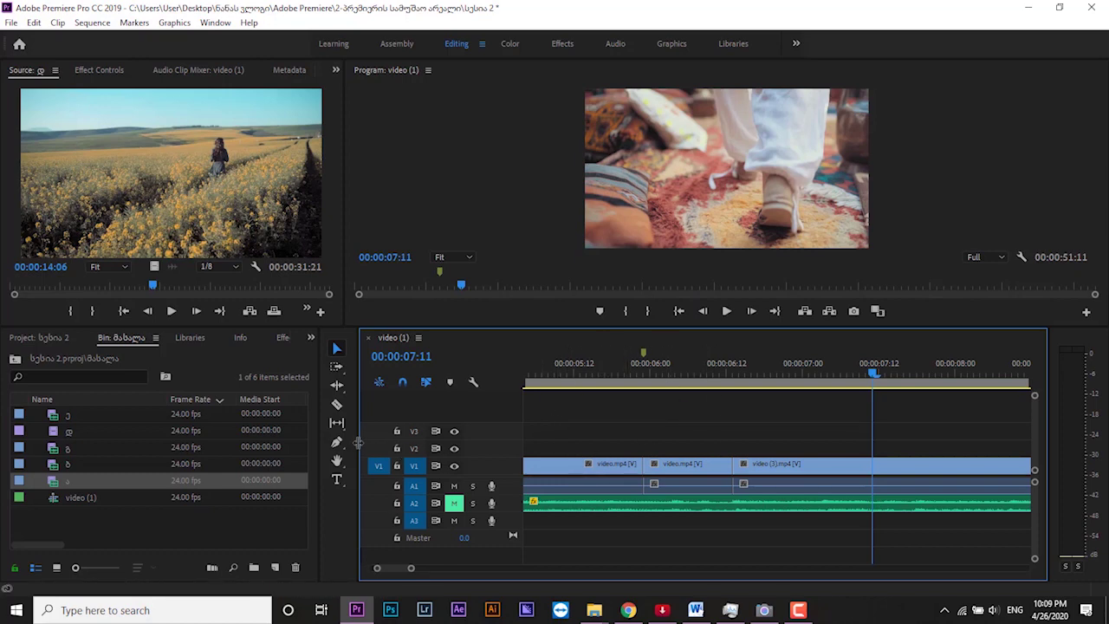
# Step: Enlarge the timeline, zoom in, make V1 taller for thumbnails, and select the video.mp4 clip
pyautogui.moveTo(319, 444); pyautogui.dragTo(277, 444)
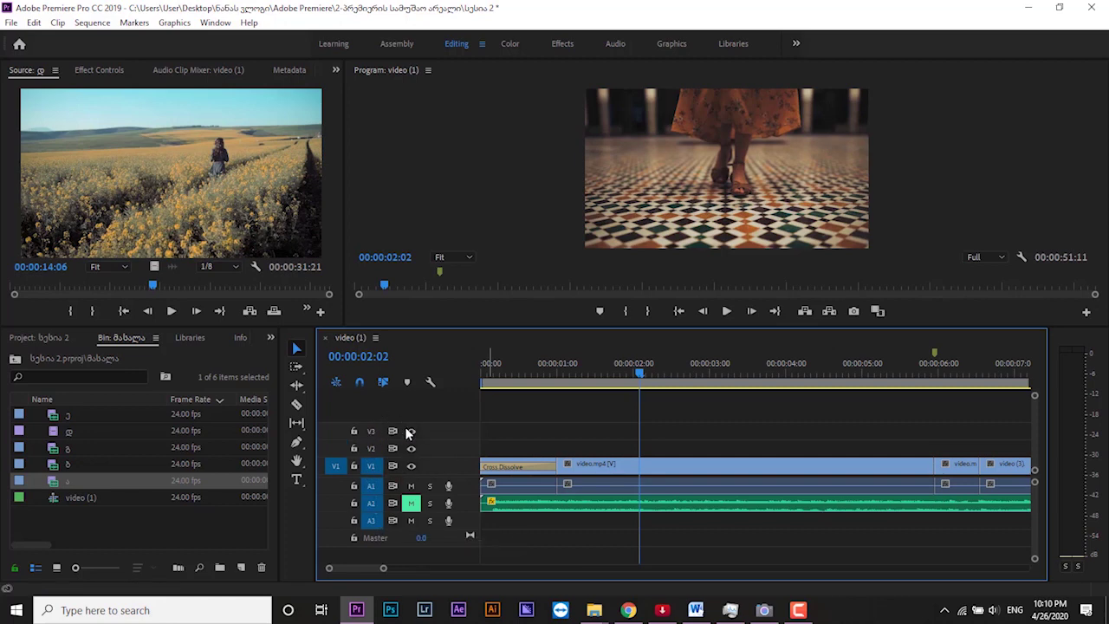
pyautogui.click(609, 465)
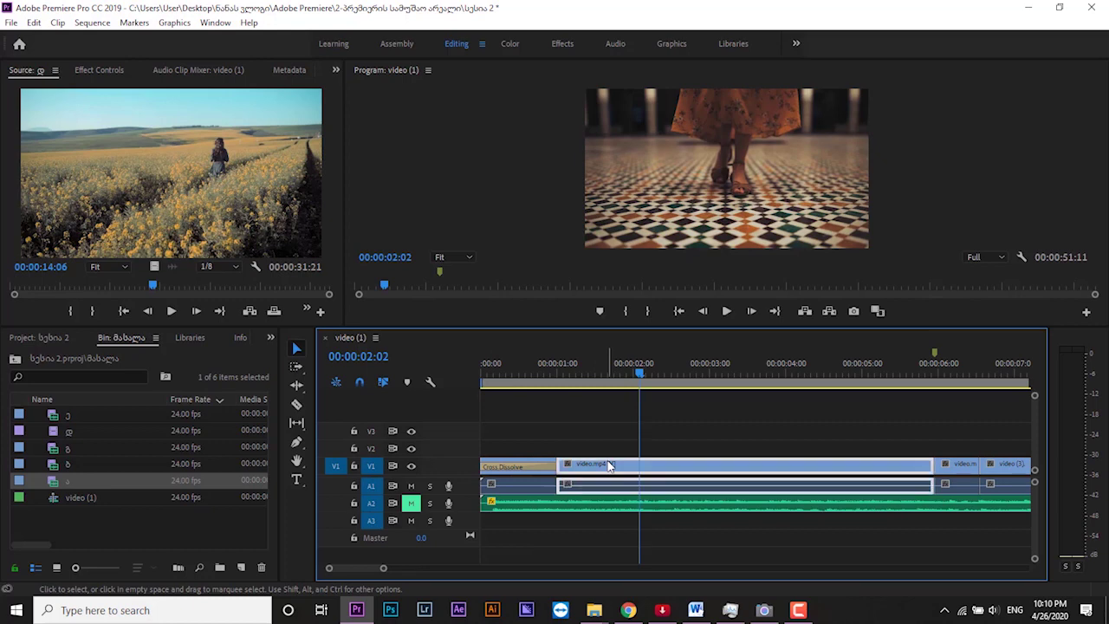
pyautogui.moveTo(624, 327); pyautogui.dragTo(624, 249)
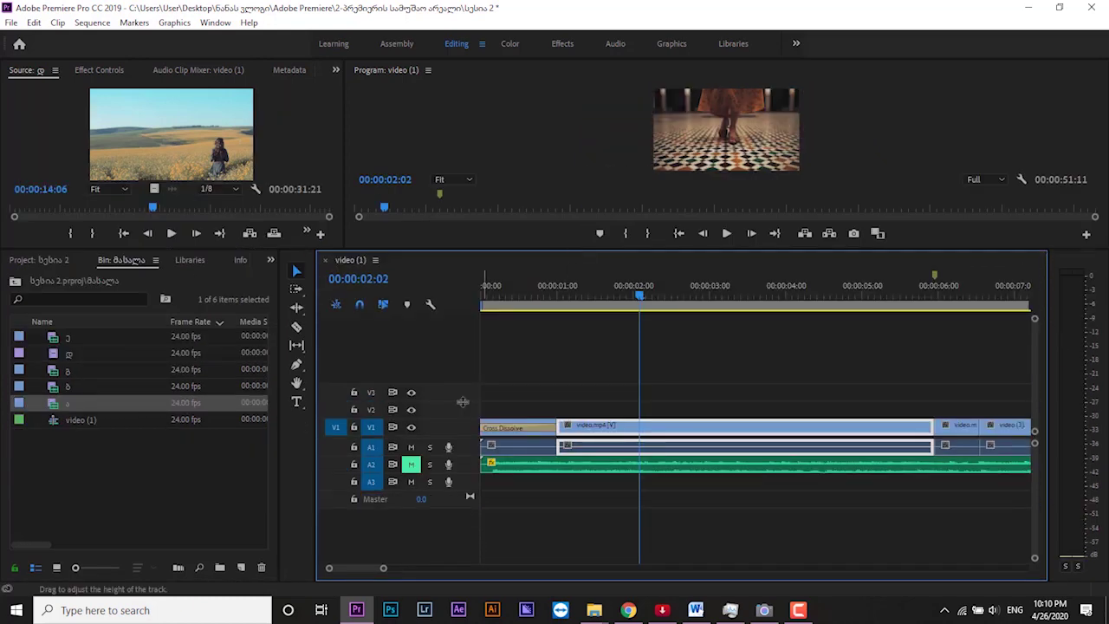
pyautogui.press('=')
pyautogui.moveTo(455, 418); pyautogui.dragTo(456, 400)
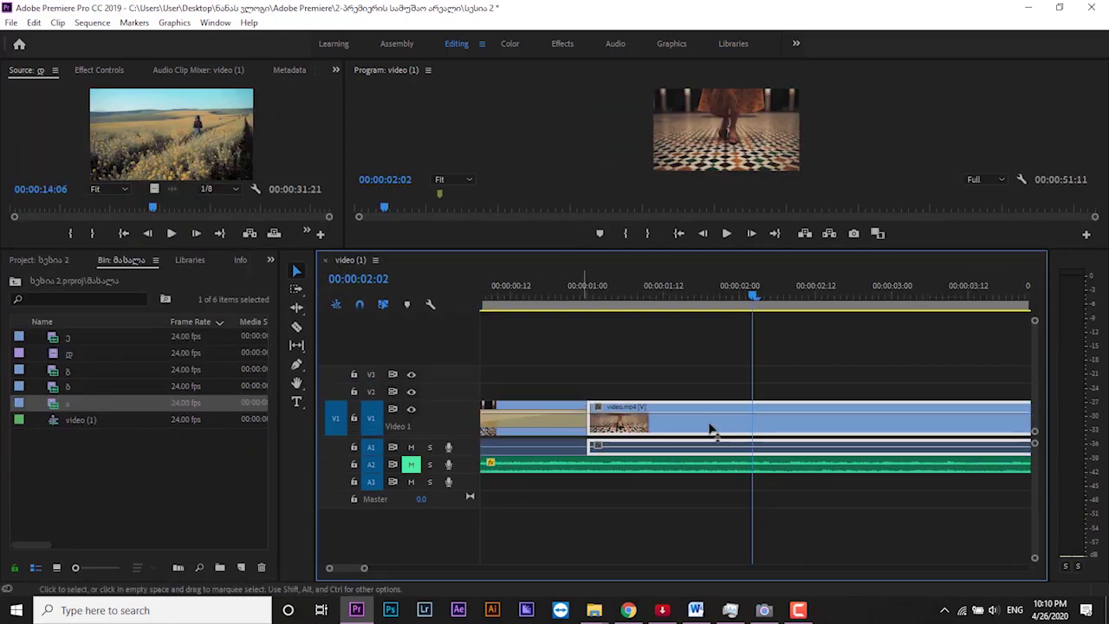
pyautogui.click(675, 399)
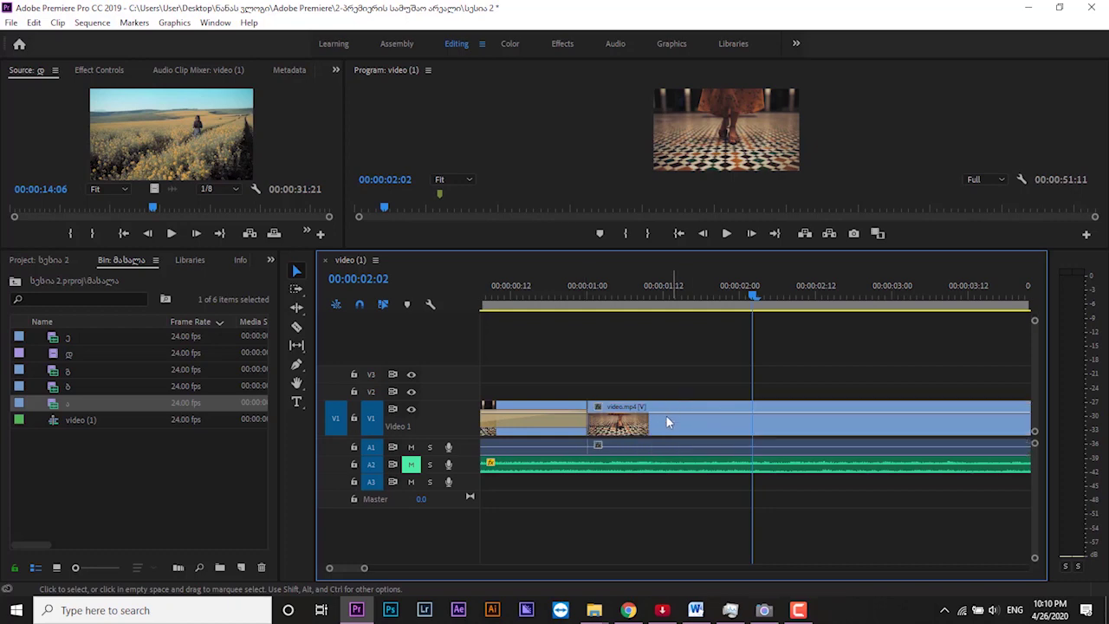
pyautogui.click(628, 422)
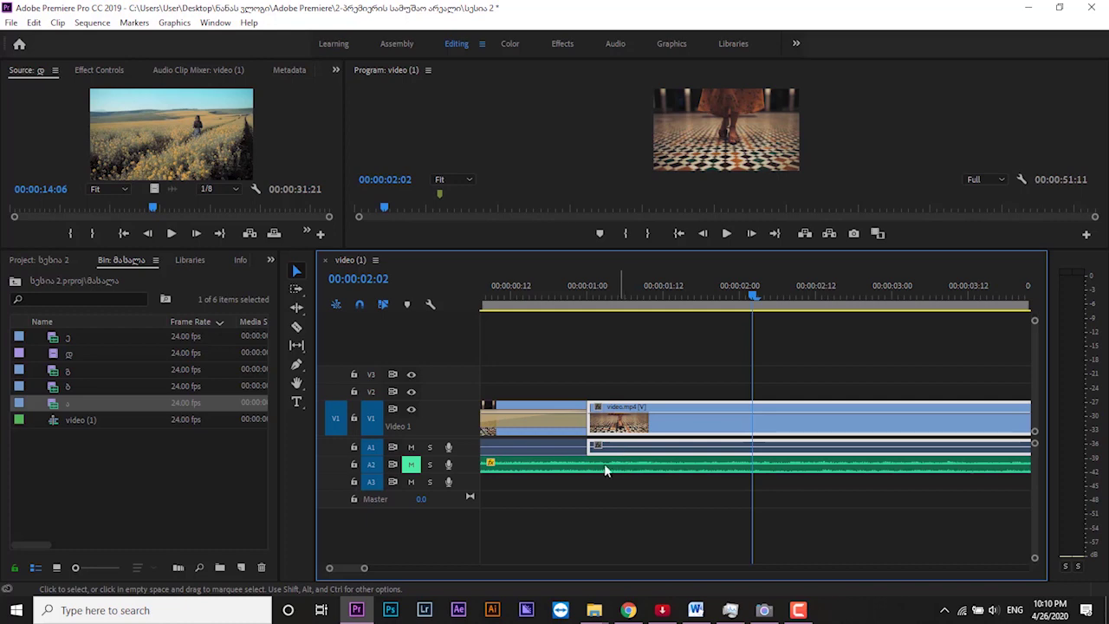
# Step: Toggle A1 targeting off and on, select the V1 clip, and zoom the timeline out with '-'
pyautogui.click(371, 447)
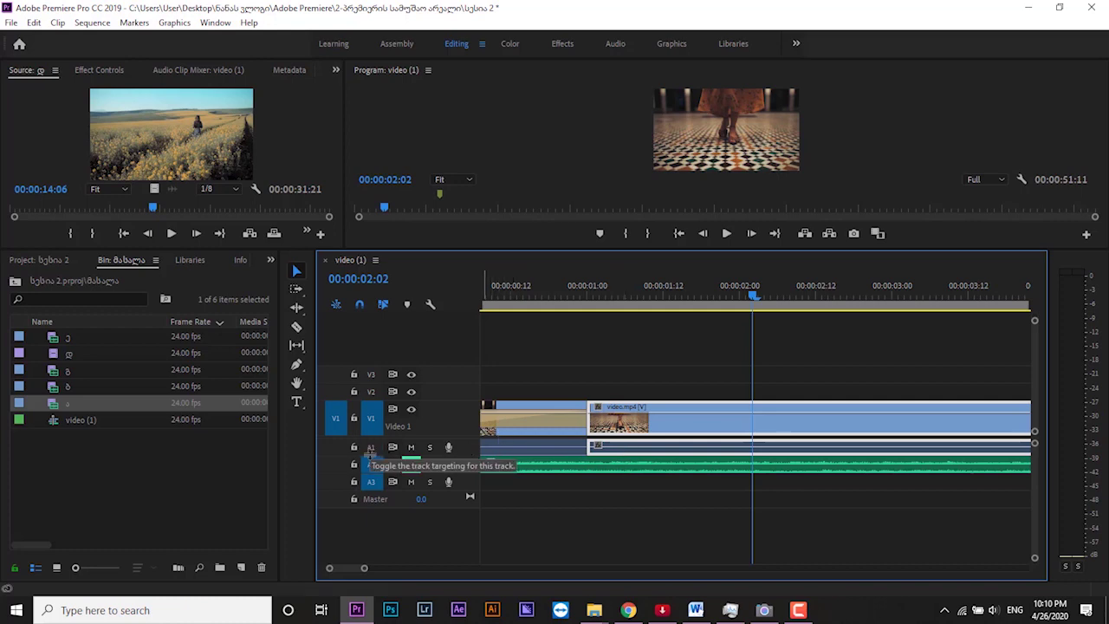
pyautogui.click(371, 447)
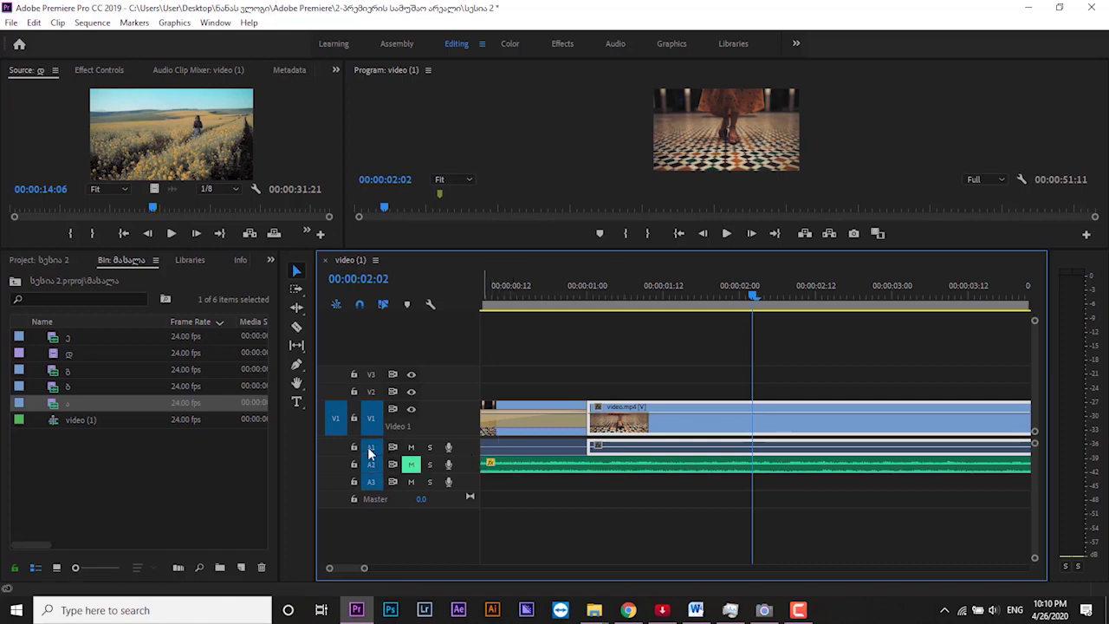
pyautogui.click(635, 468)
pyautogui.click(631, 452)
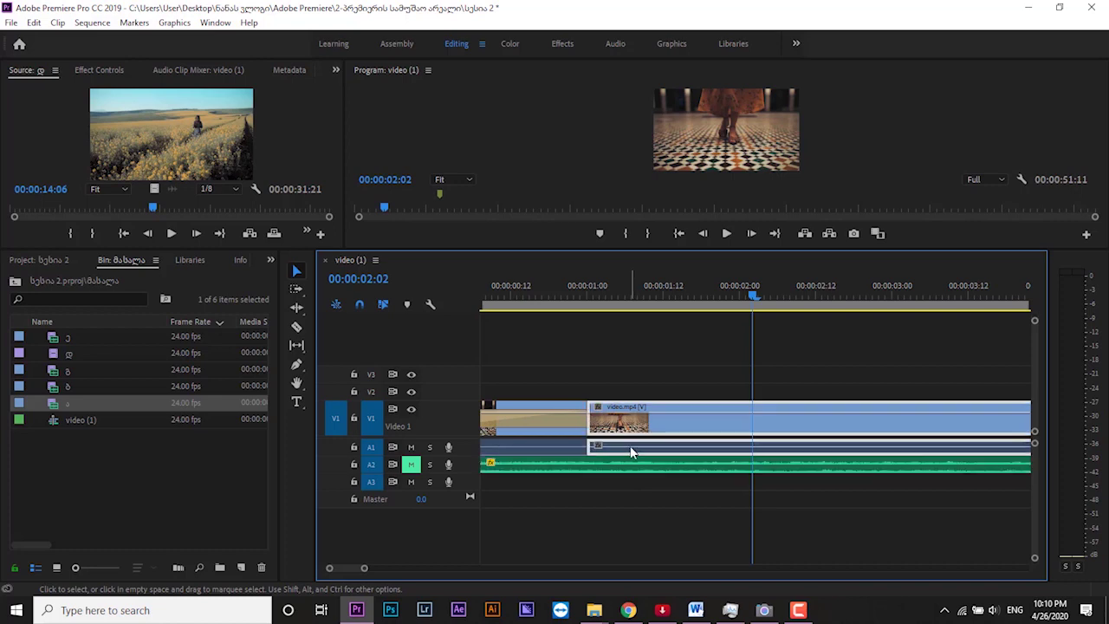
pyautogui.press('-')
pyautogui.press('-')
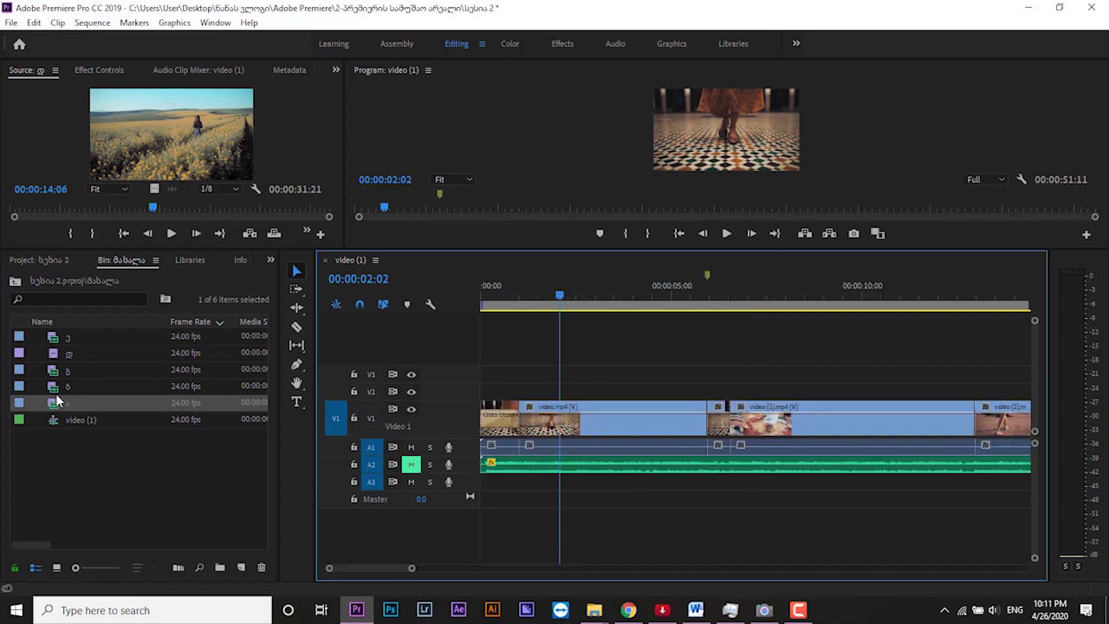
pyautogui.moveTo(54, 406); pyautogui.dragTo(543, 387)
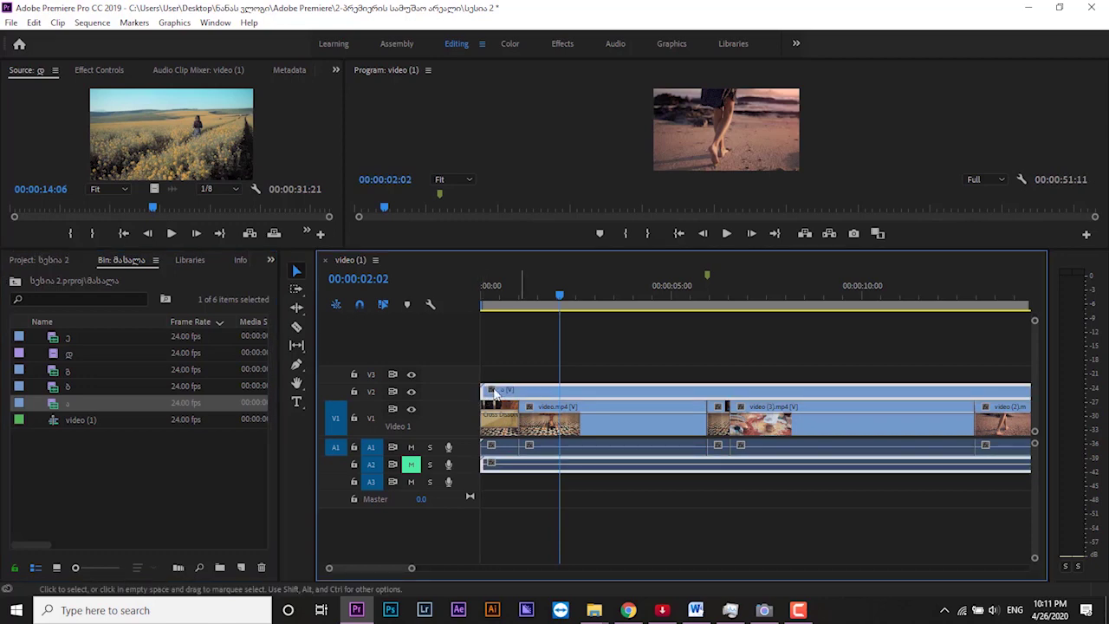
pyautogui.click(413, 396)
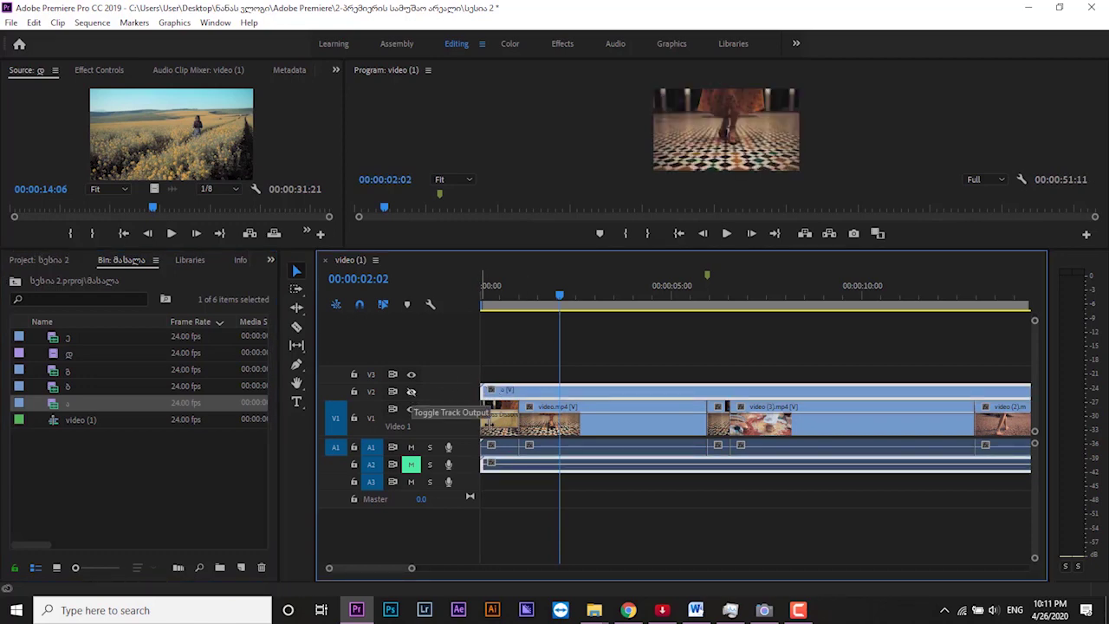
pyautogui.moveTo(546, 429); pyautogui.dragTo(535, 403)
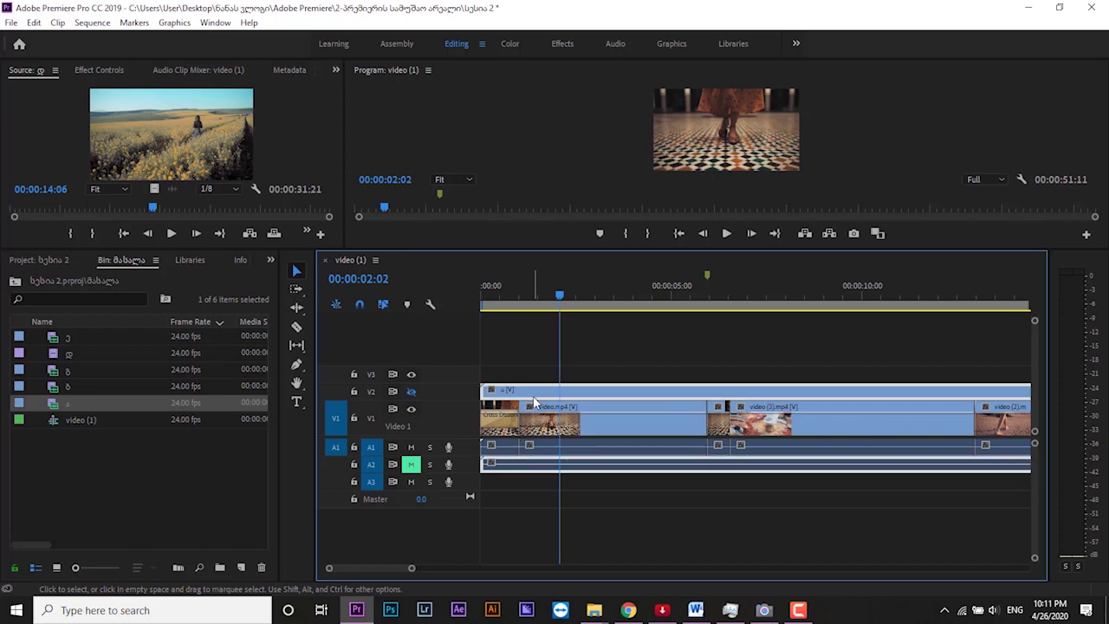
pyautogui.click(411, 393)
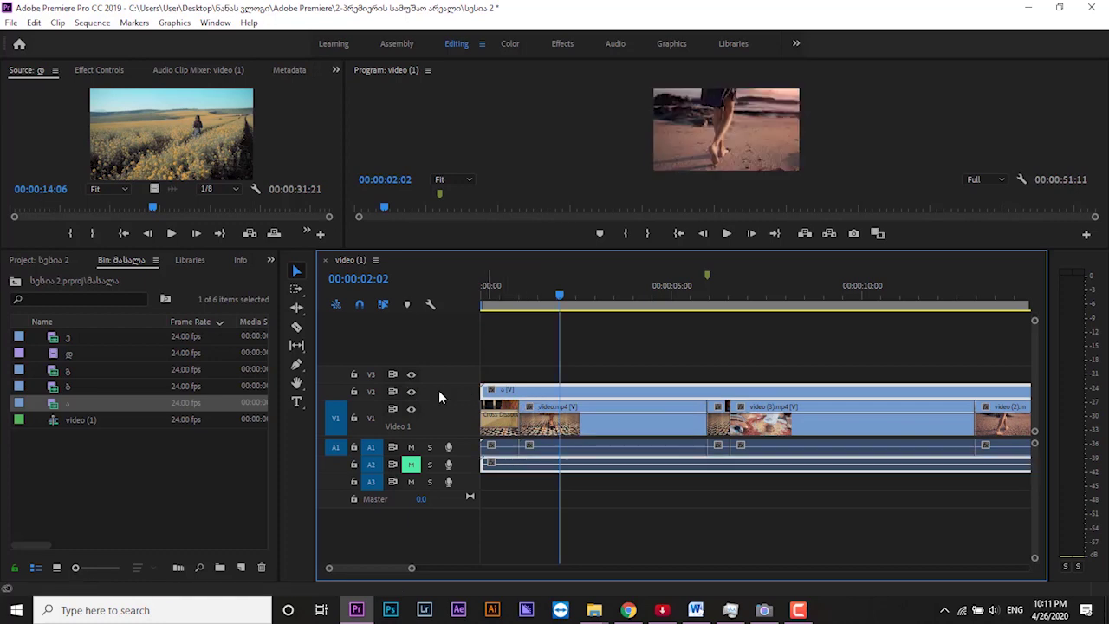
pyautogui.click(576, 431)
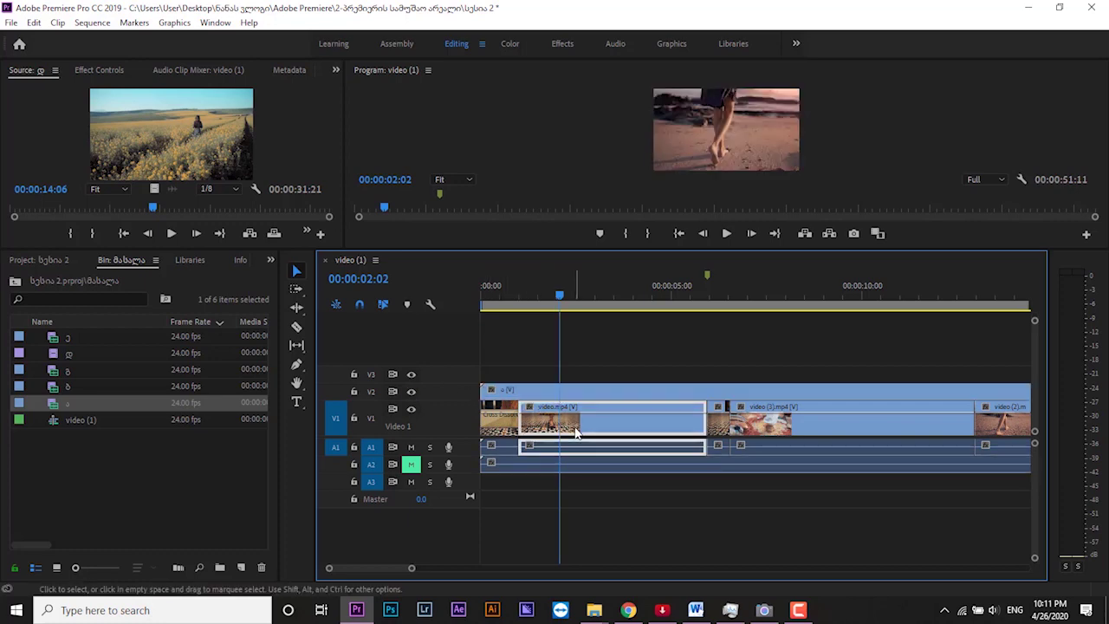
pyautogui.click(510, 392)
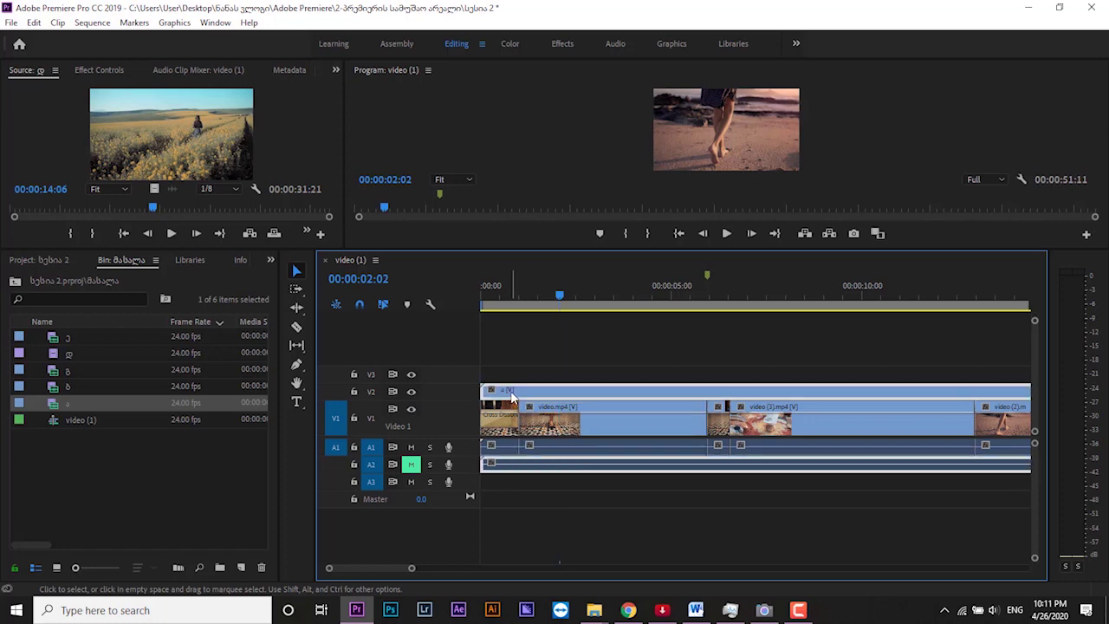
pyautogui.click(412, 393)
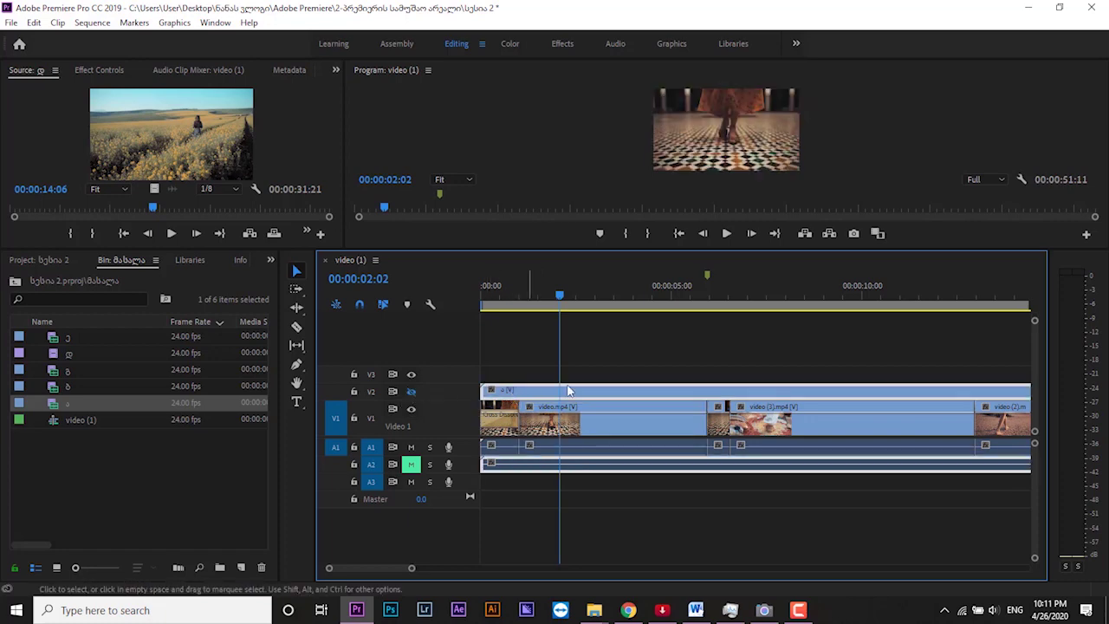
pyautogui.scroll(-5, 578, 386)
pyautogui.scroll(1, 578, 386)
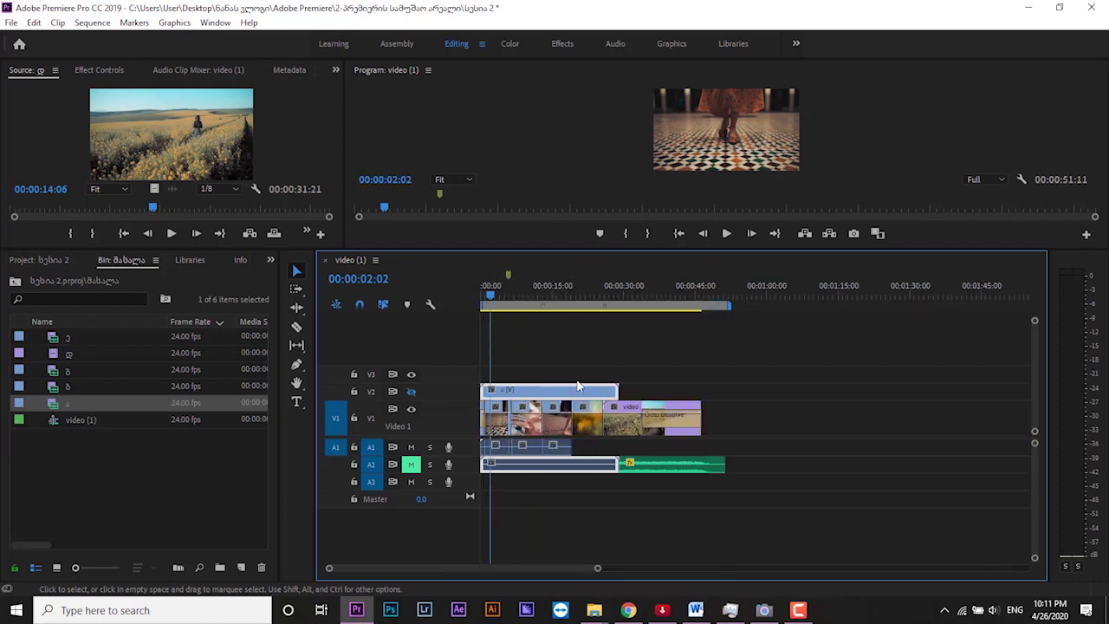
pyautogui.scroll(2, 578, 385)
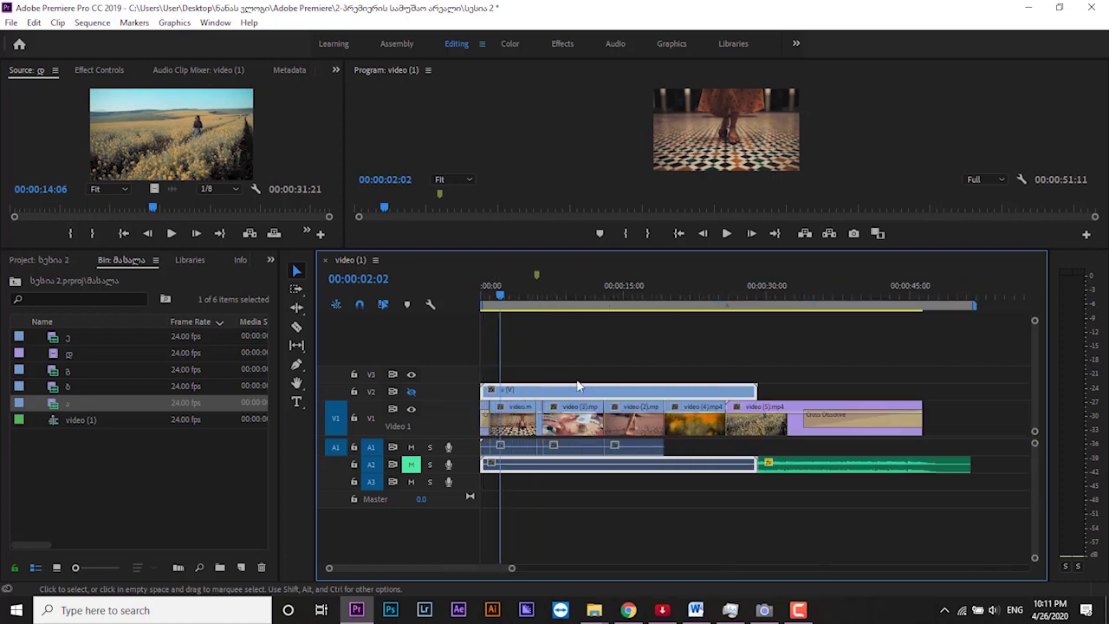
pyautogui.click(412, 394)
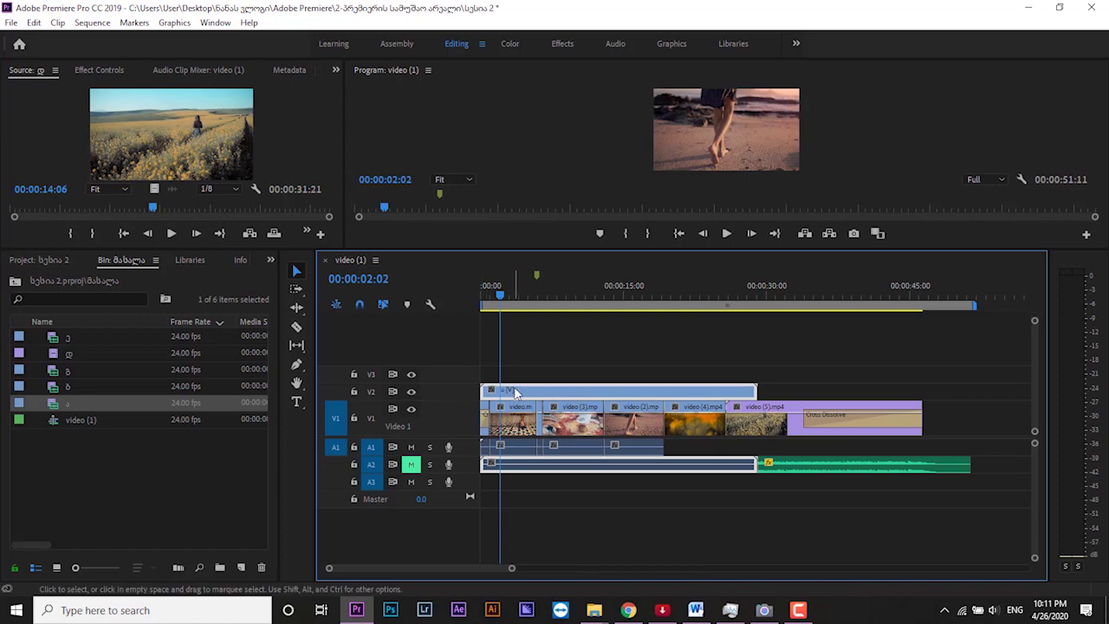
pyautogui.press('Delete')
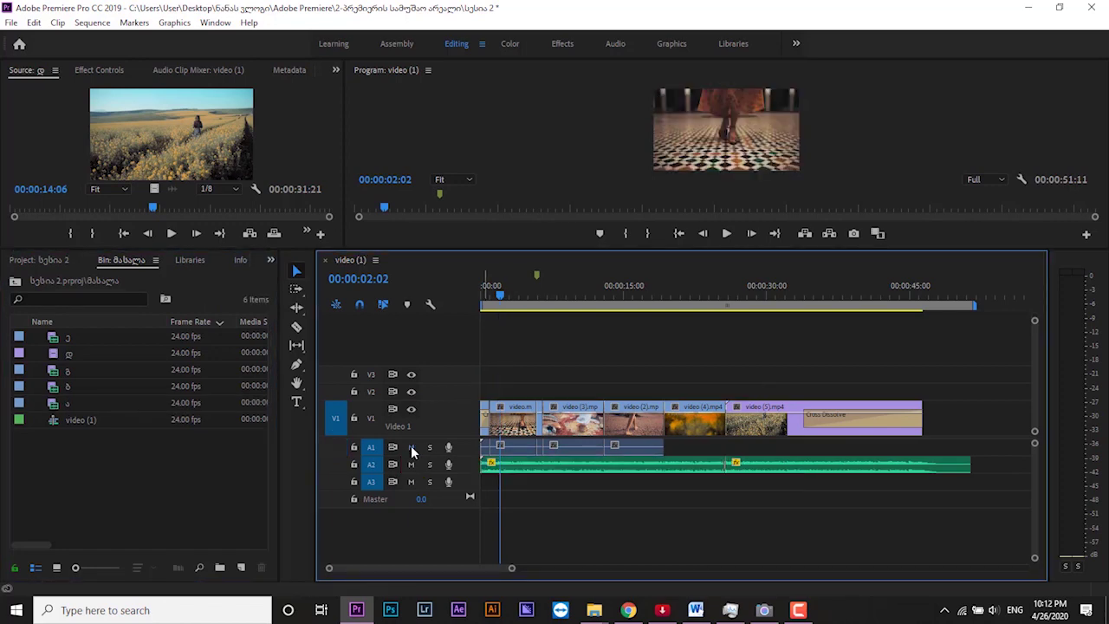
# Step: Mute and unmute track A1, then solo and unsolo track A2
pyautogui.click(413, 447)
pyautogui.click(412, 448)
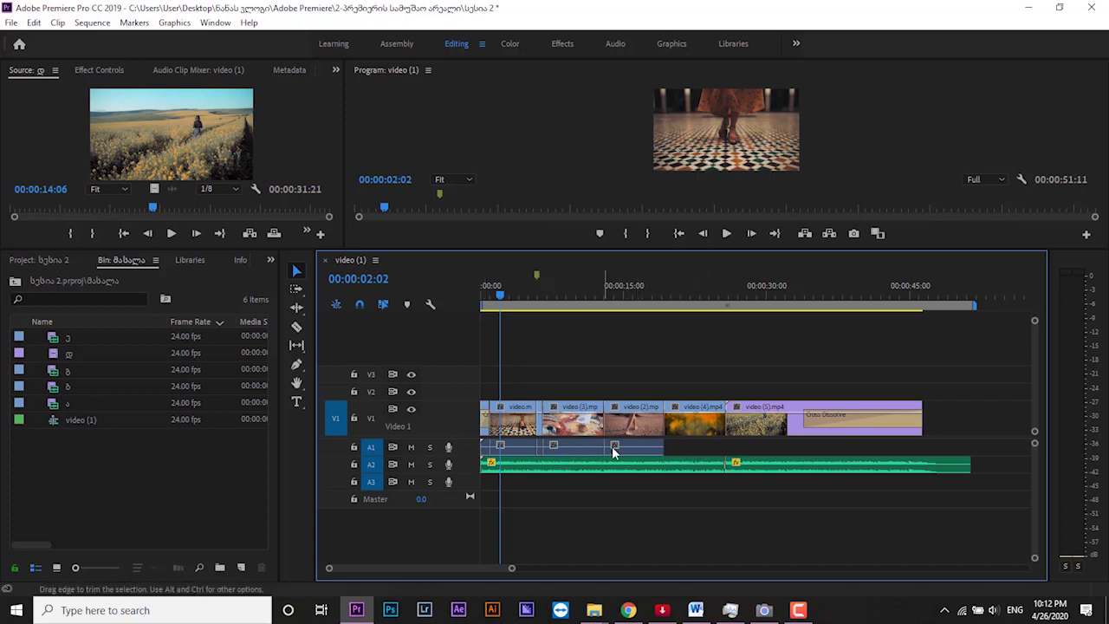
pyautogui.click(507, 466)
pyautogui.click(512, 476)
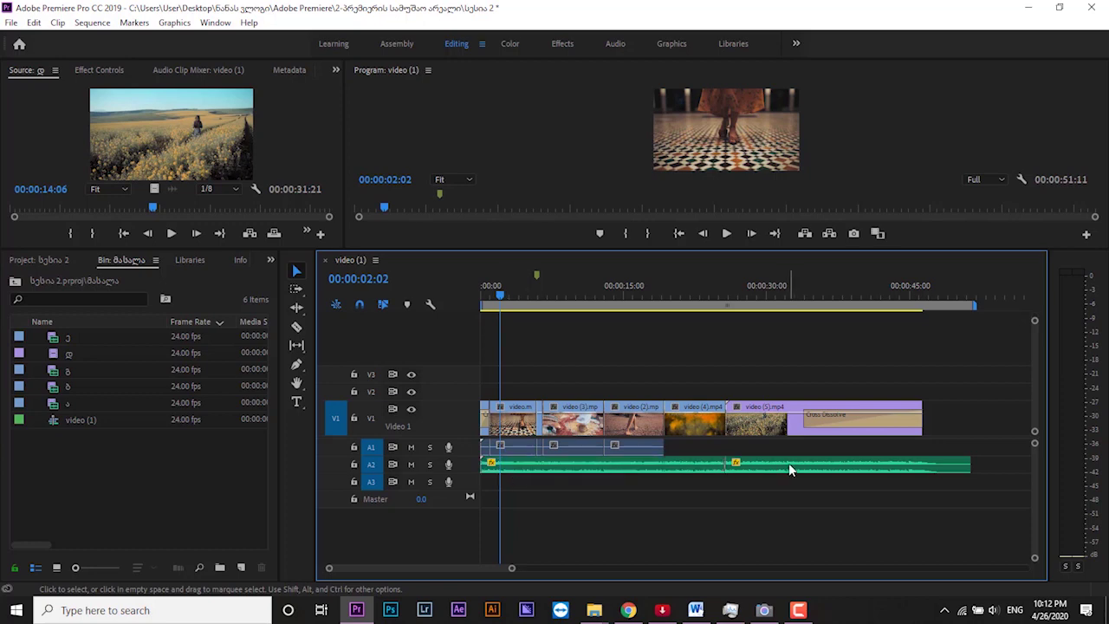
pyautogui.click(430, 464)
pyautogui.click(430, 464)
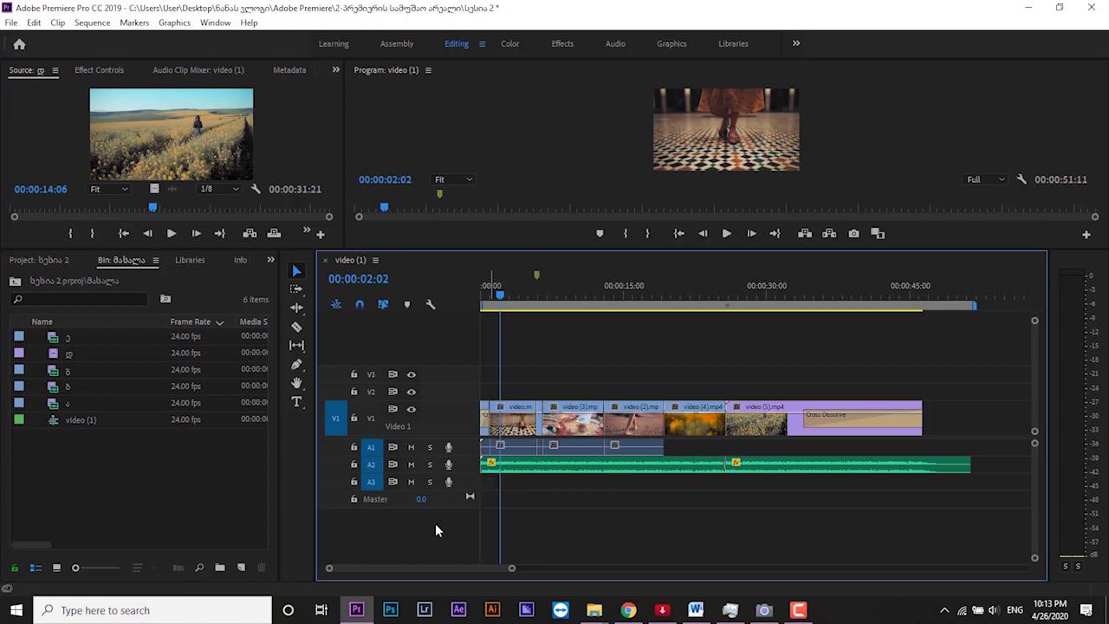
# Step: Lock track A2 with its padlock, then select the video (3) clip
pyautogui.click(354, 465)
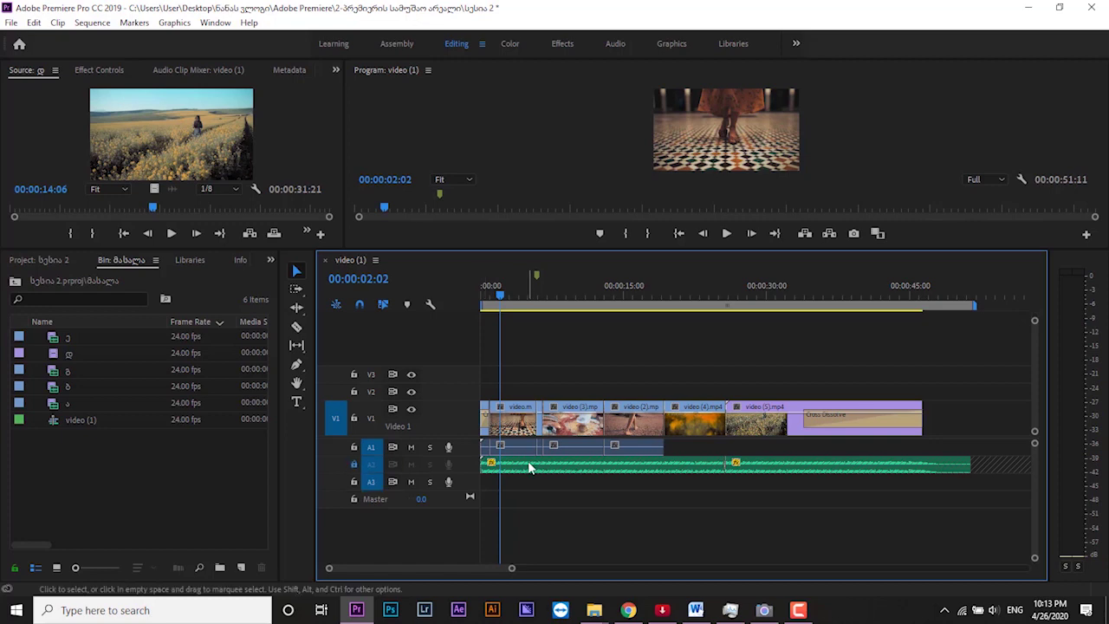
pyautogui.moveTo(532, 468); pyautogui.dragTo(607, 482)
pyautogui.click(576, 448)
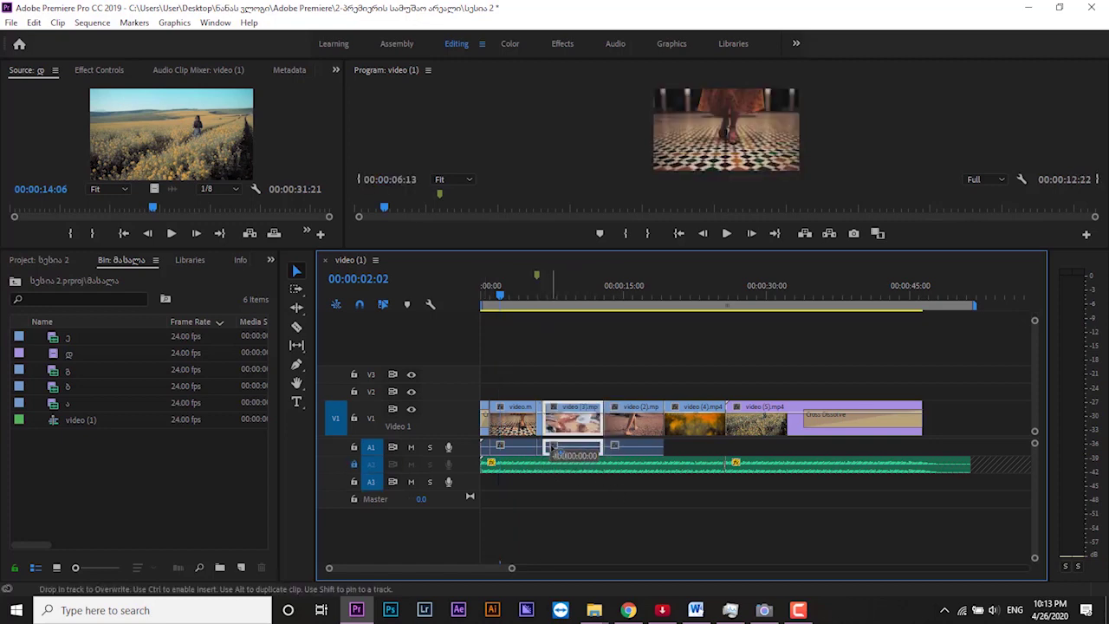
# Step: Make the monitors taller, park the playhead at 00:00:03:20, and deselect the video (3) clip
pyautogui.moveTo(479, 250); pyautogui.dragTo(479, 299)
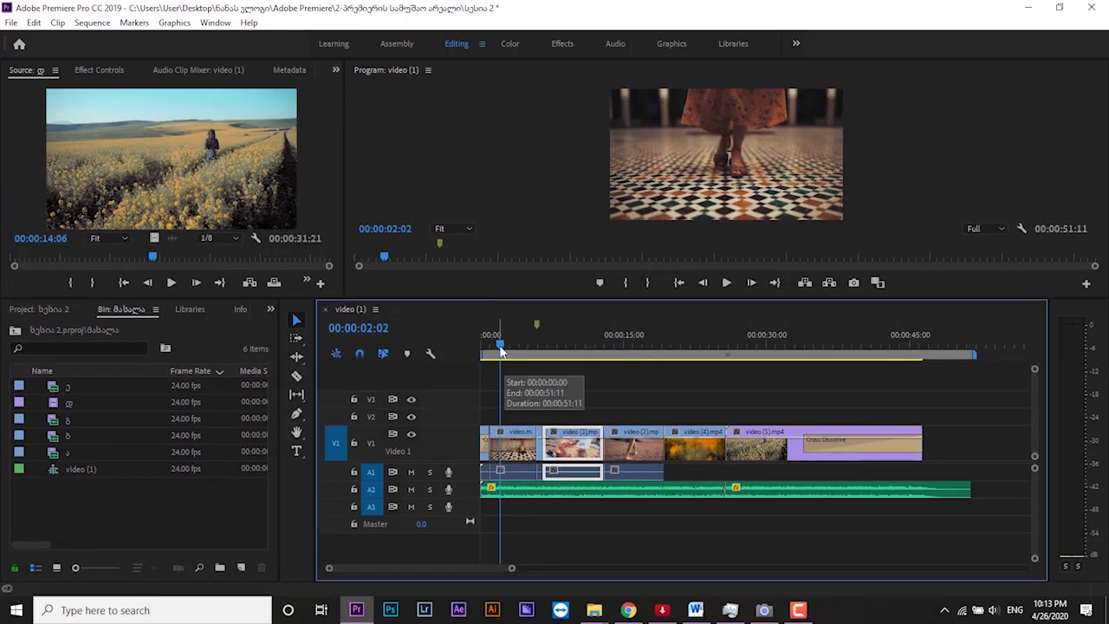
pyautogui.moveTo(500, 345); pyautogui.dragTo(517, 346)
pyautogui.click(533, 367)
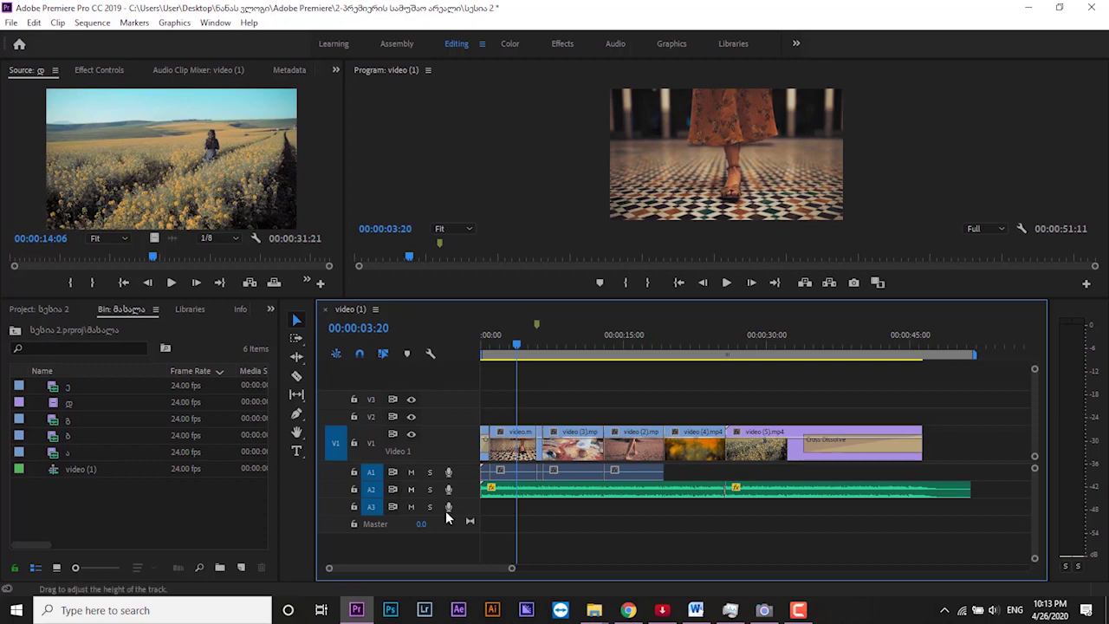
# Step: Adjust the timeline zoom bar to fit the V1 clips and A2 music
pyautogui.moveTo(509, 563); pyautogui.dragTo(511, 568)
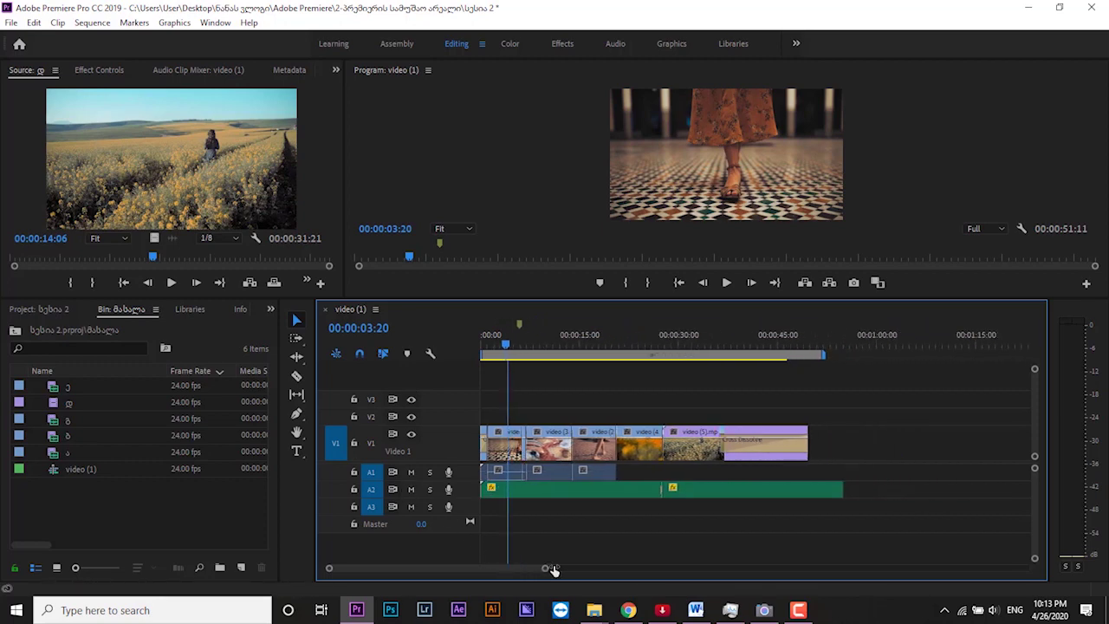
pyautogui.scroll(3, 511, 568)
pyautogui.scroll(-1, 523, 567)
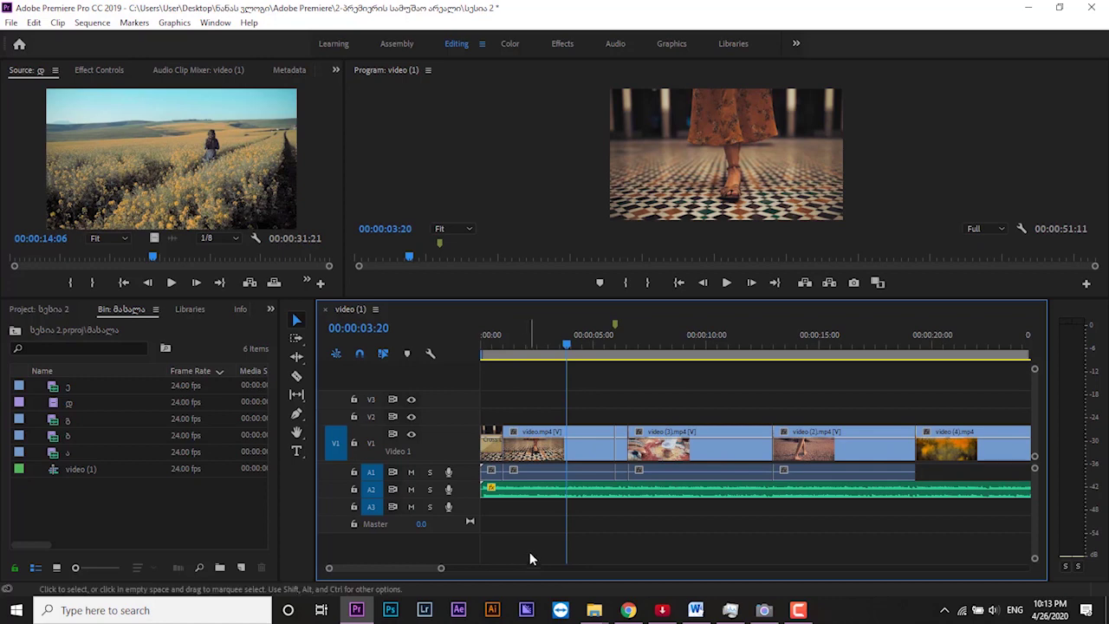
pyautogui.scroll(-3, 529, 555)
pyautogui.scroll(1, 530, 555)
pyautogui.scroll(5, 530, 559)
pyautogui.scroll(5, 529, 559)
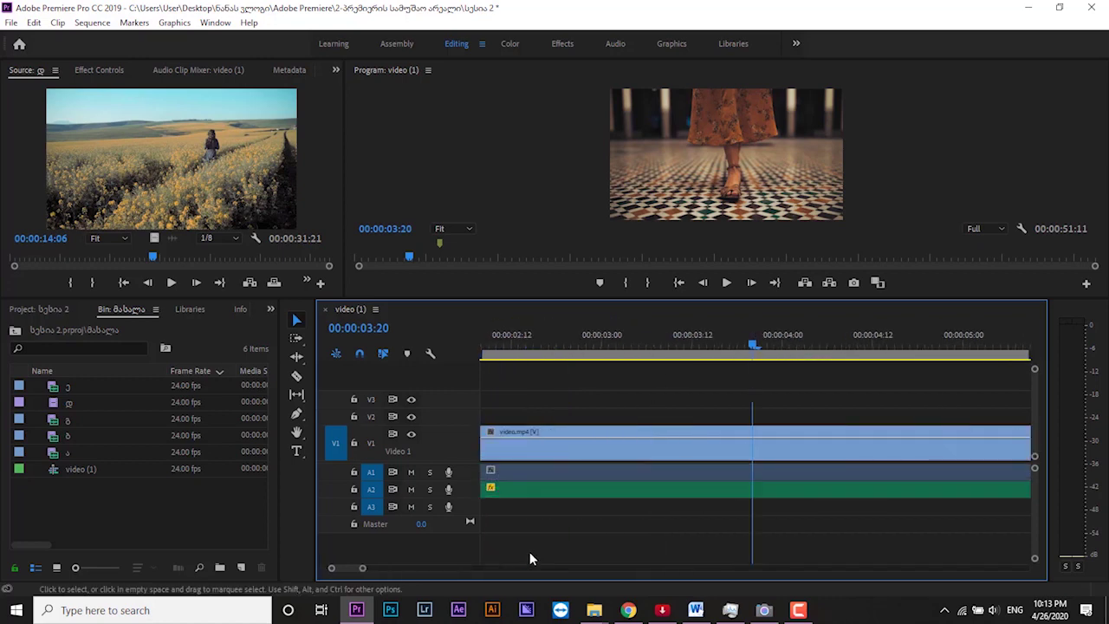
pyautogui.scroll(-1, 529, 559)
pyautogui.scroll(-2, 530, 559)
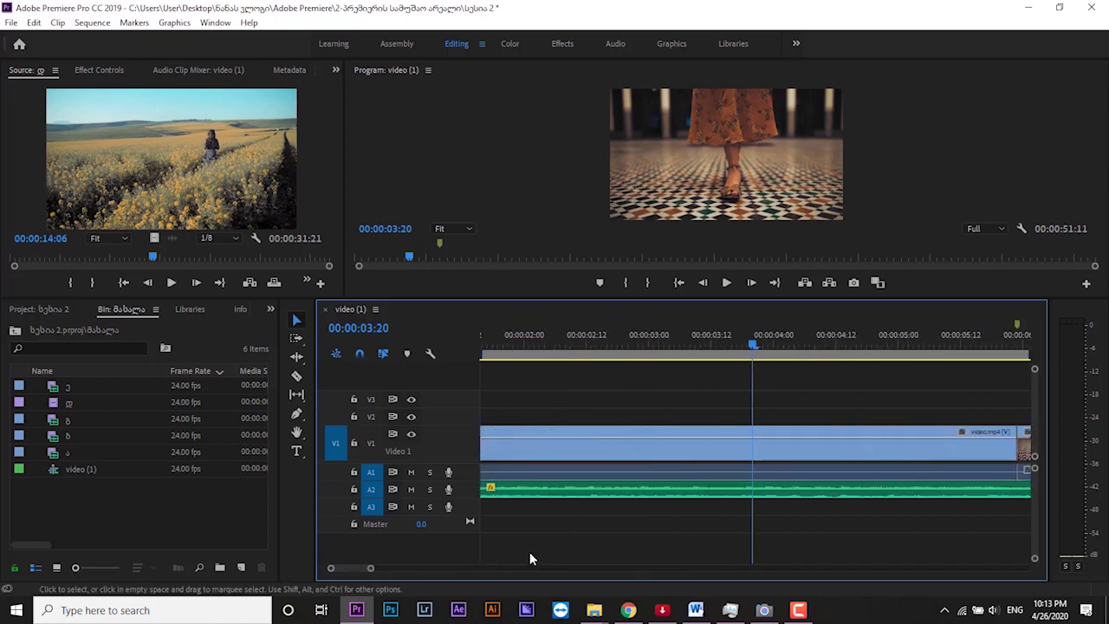
pyautogui.scroll(-4, 530, 559)
pyautogui.scroll(-2, 530, 555)
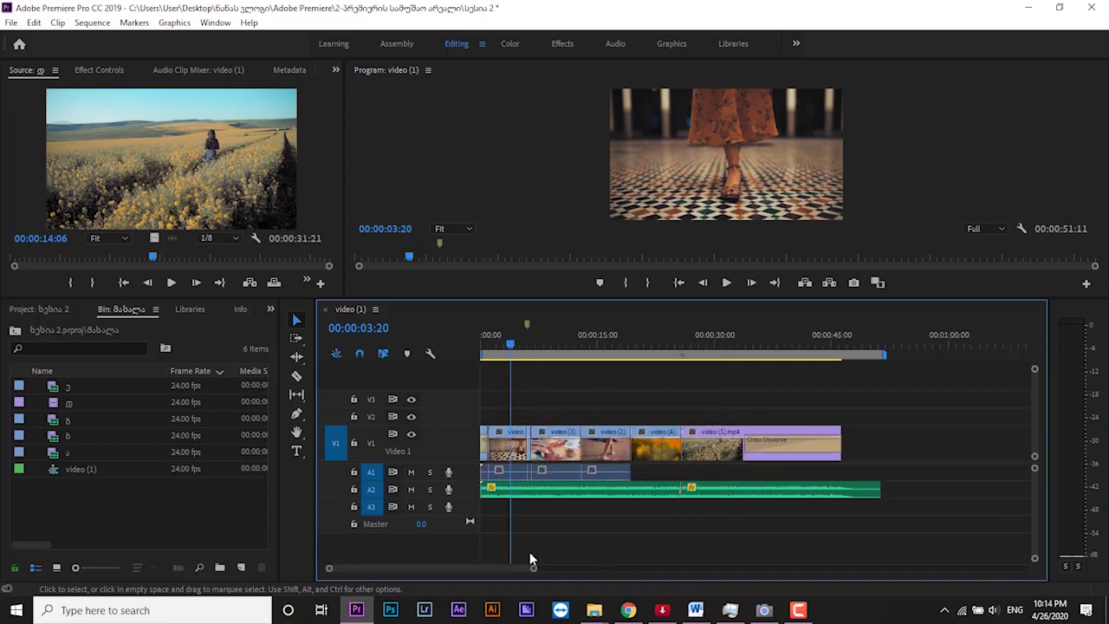
pyautogui.scroll(2, 530, 556)
pyautogui.scroll(-2, 530, 559)
pyautogui.scroll(4, 530, 559)
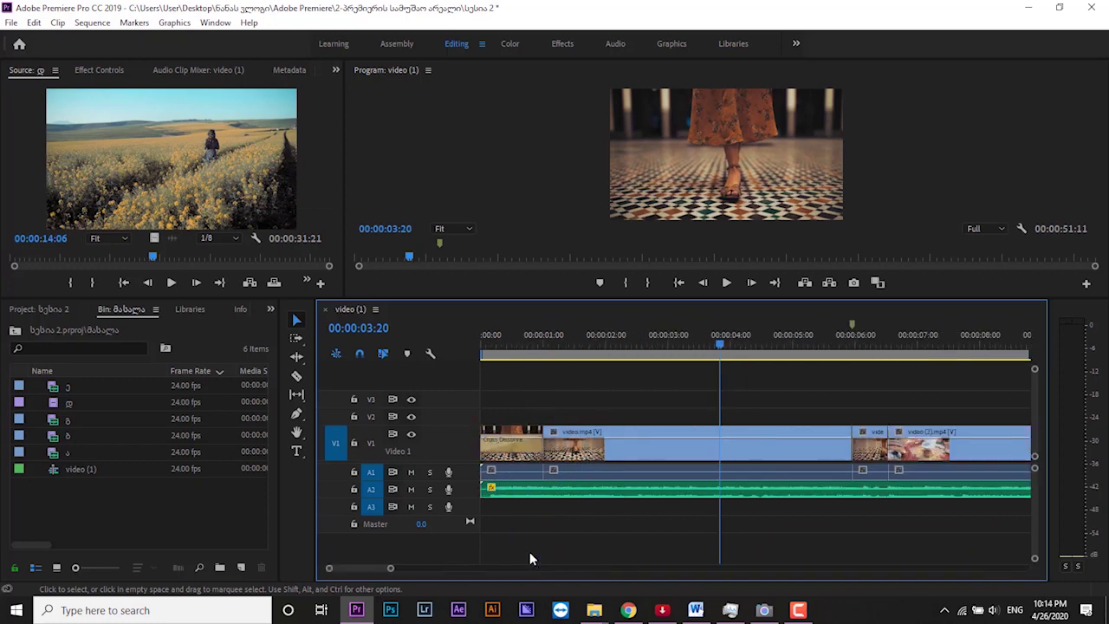
# Step: Try the Track Select Forward tool, then select video.mp4, the short clip and video (3).mp4 in turn
pyautogui.click(297, 339)
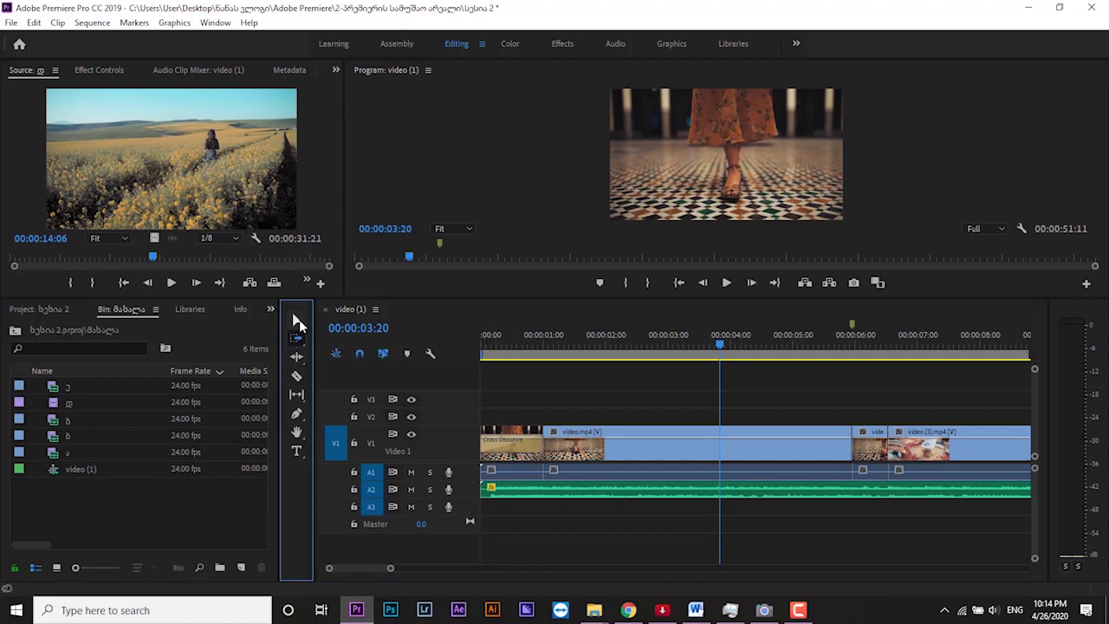
pyautogui.click(296, 320)
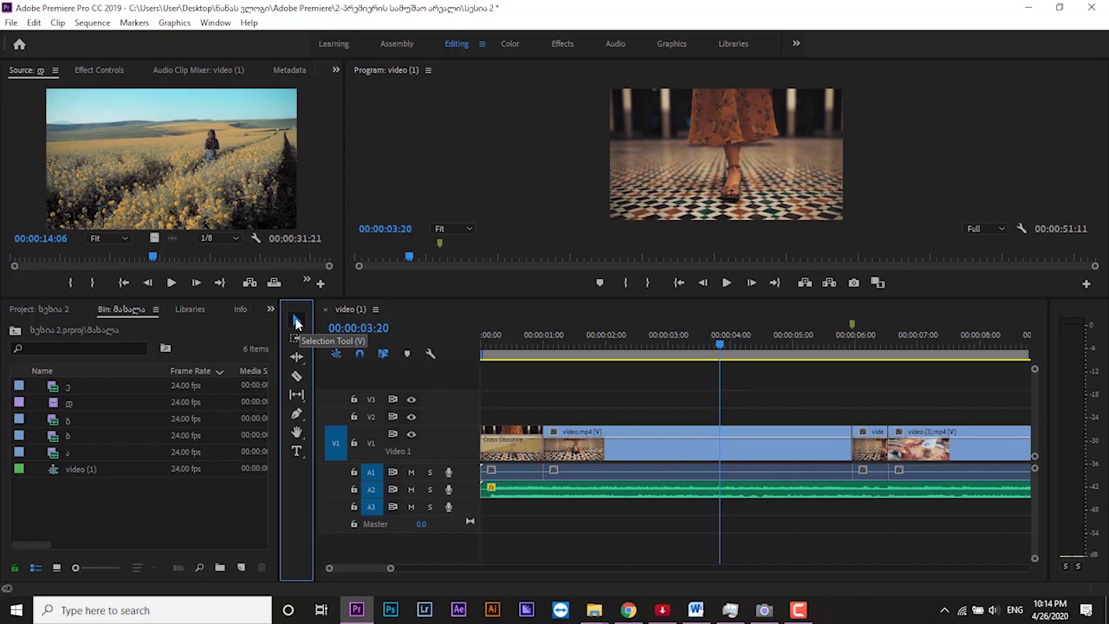
pyautogui.click(605, 445)
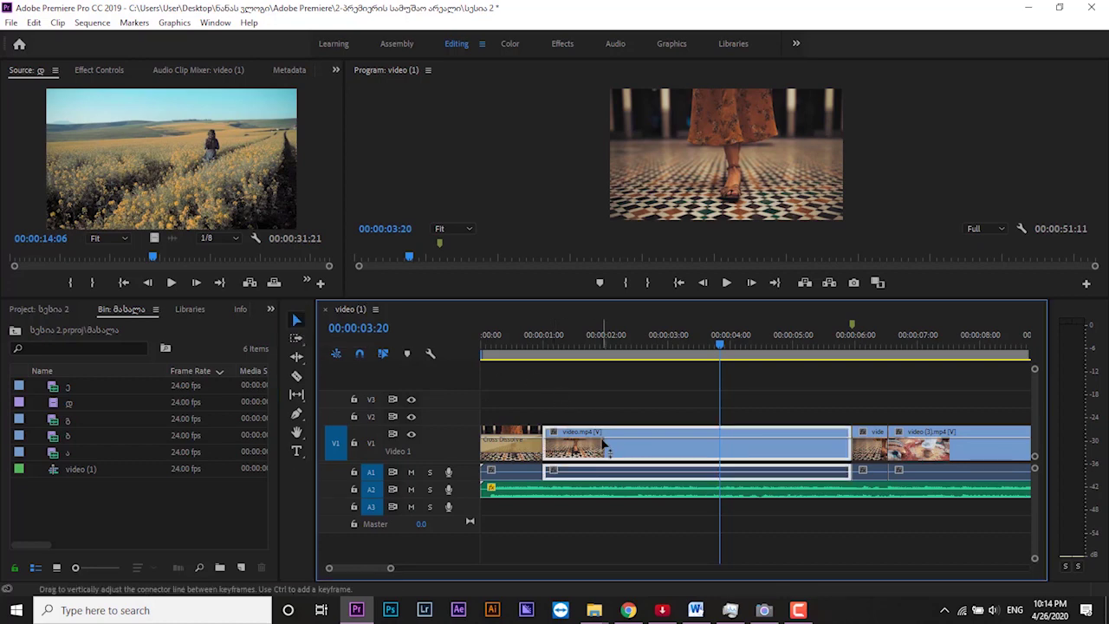
pyautogui.click(880, 443)
pyautogui.click(921, 444)
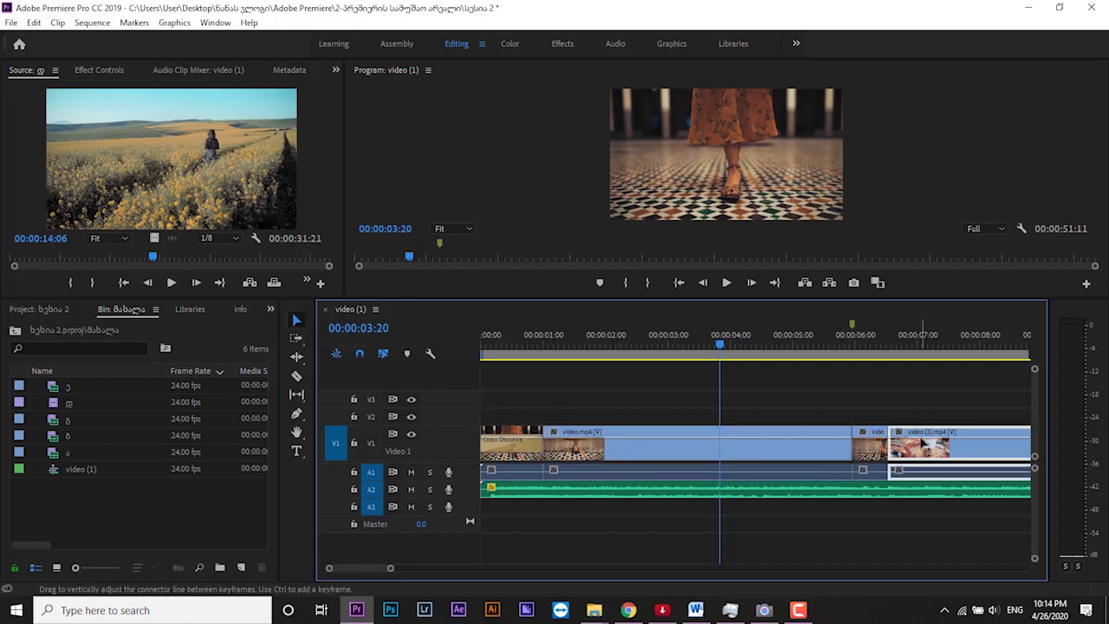
pyautogui.click(800, 455)
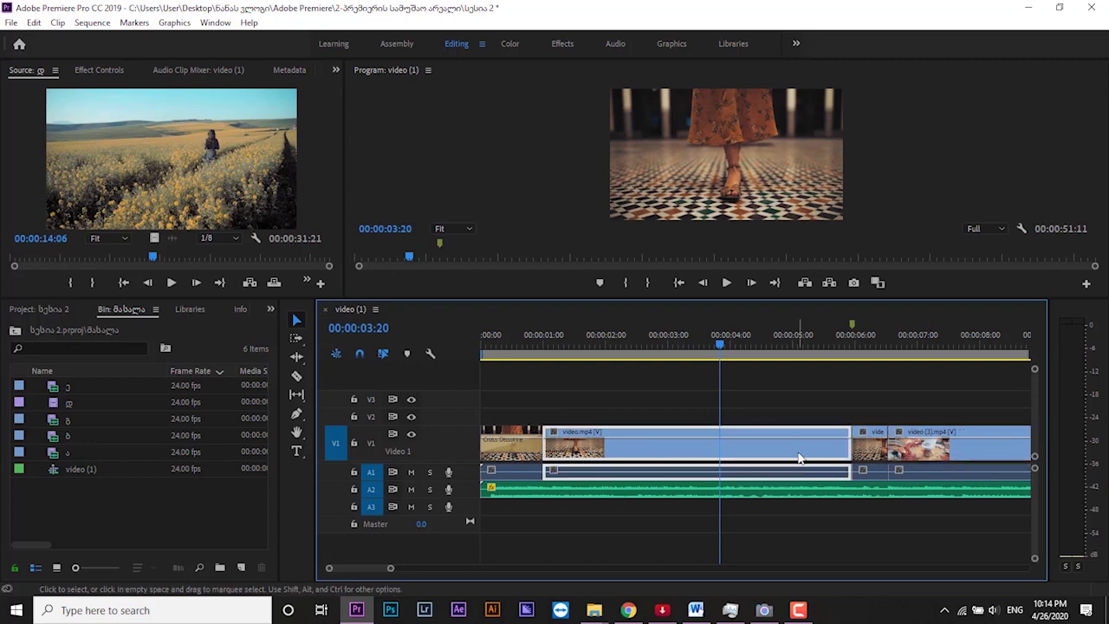
# Step: Select the opening clip under the Cross Dissolve and switch to the Track Select Forward Tool
pyautogui.click(521, 494)
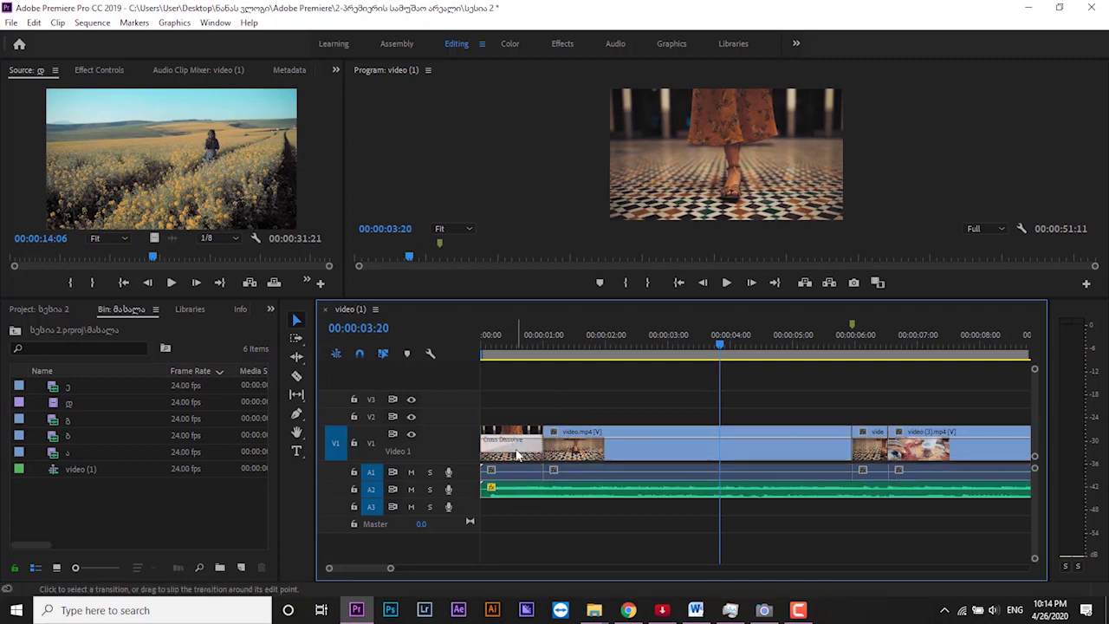
pyautogui.click(517, 455)
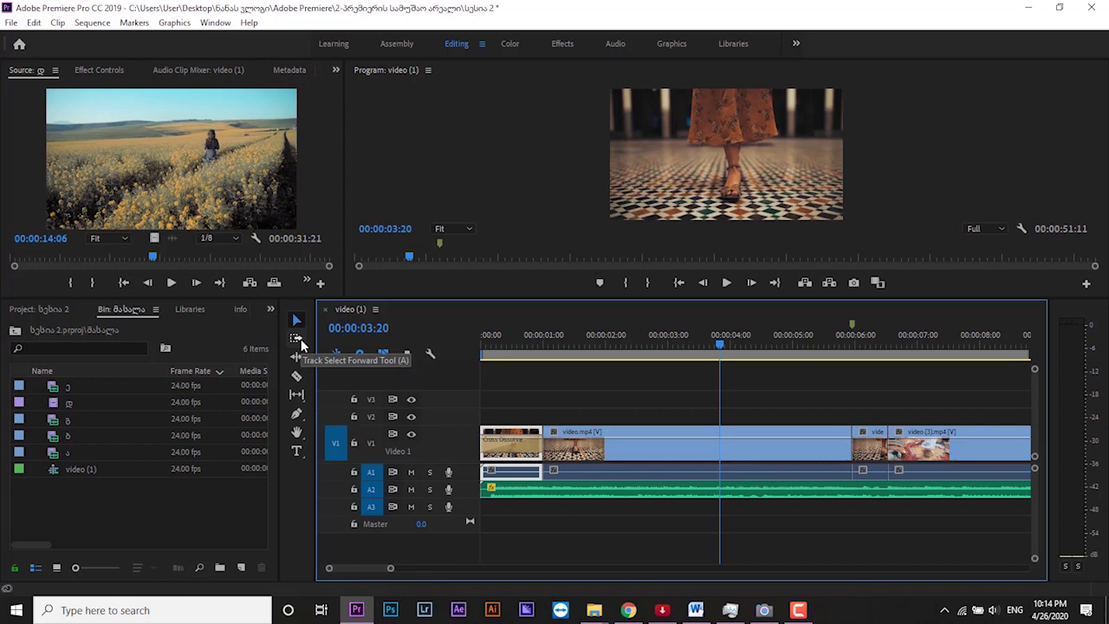
pyautogui.click(301, 339)
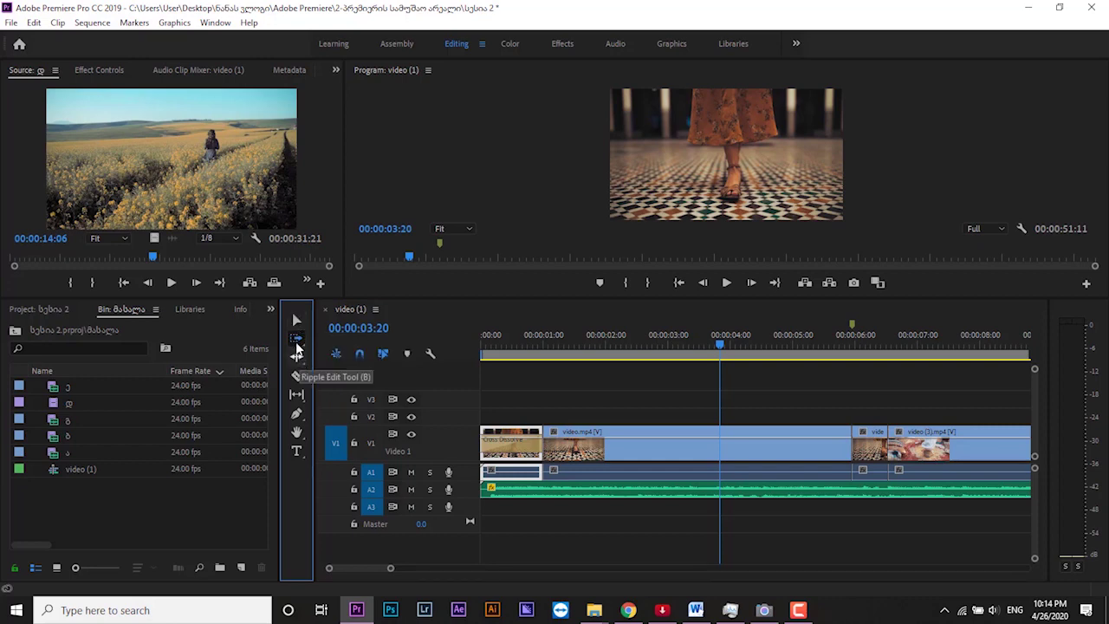
# Step: Shift the clips from video.mp4 onward right with Track Select Forward, then undo the extra push
pyautogui.click(296, 340)
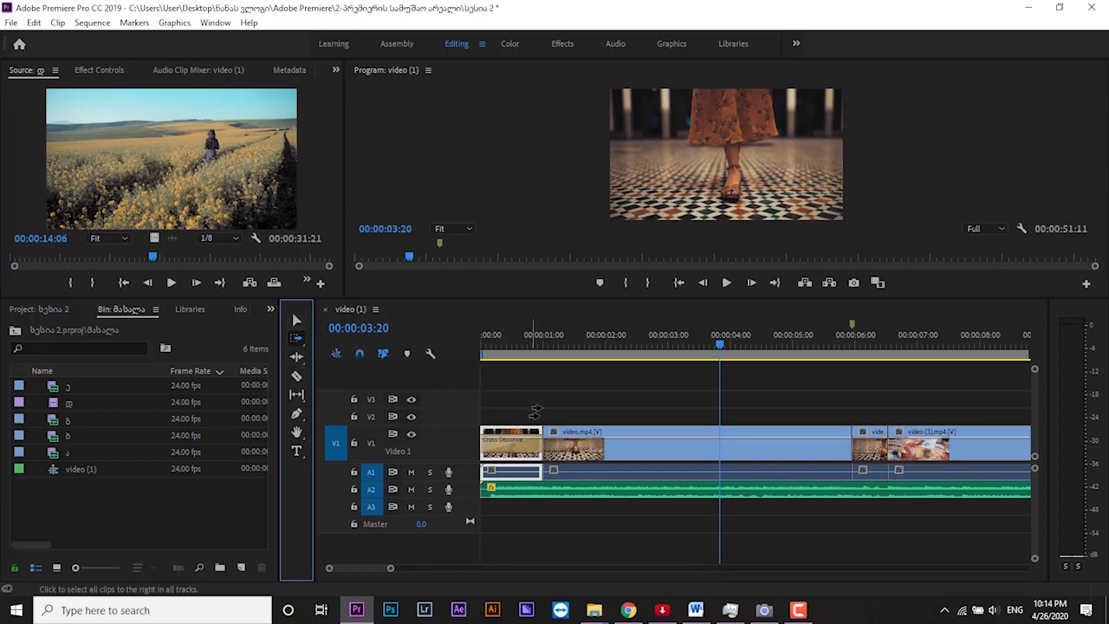
pyautogui.click(575, 438)
pyautogui.moveTo(575, 437); pyautogui.dragTo(639, 443)
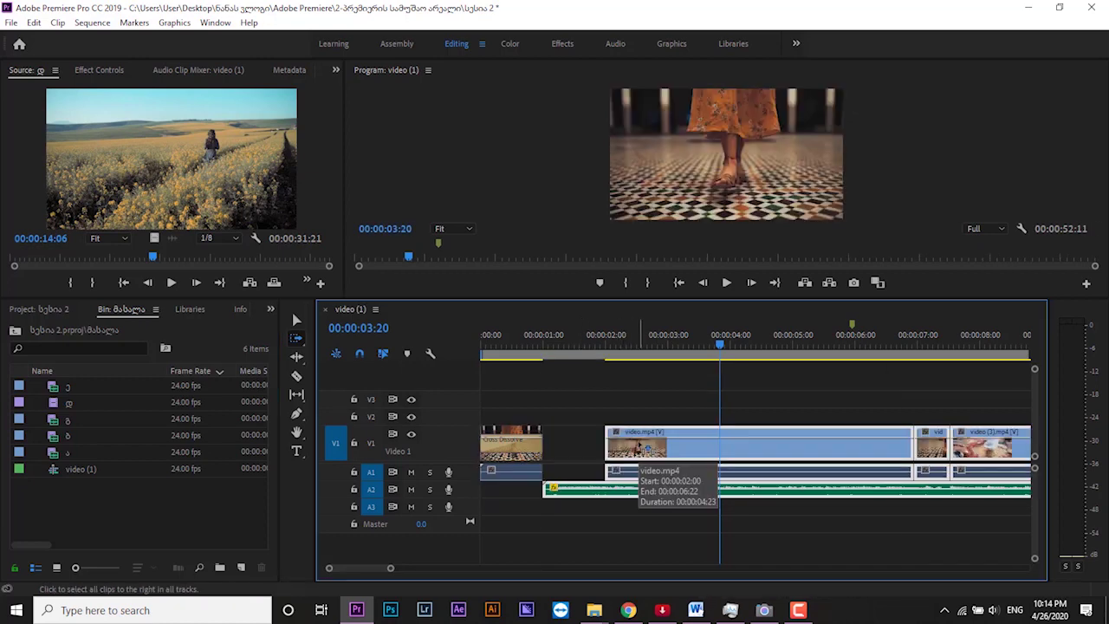
pyautogui.press('-')
pyautogui.press('-')
pyautogui.press('-')
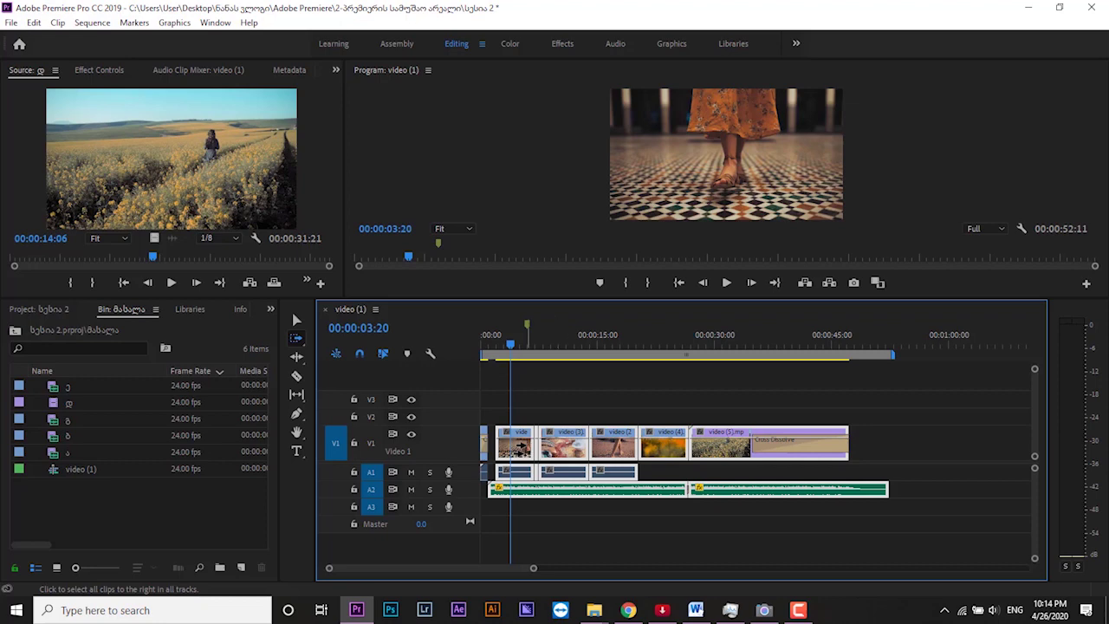
pyautogui.moveTo(526, 449); pyautogui.dragTo(725, 465)
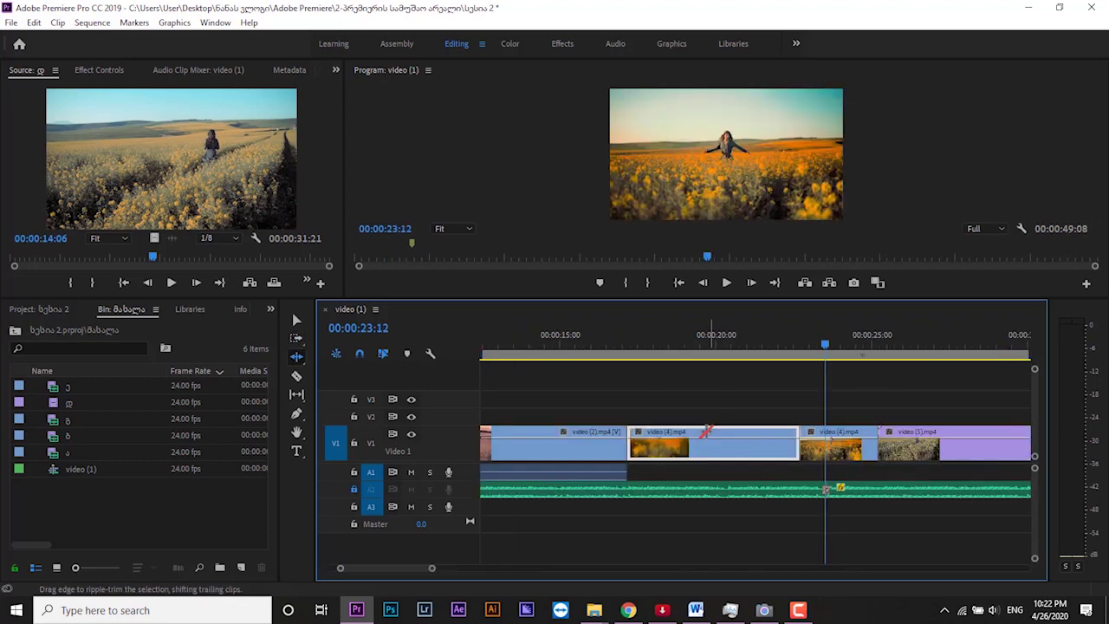
pyautogui.hotkey('ctrl', 'z')
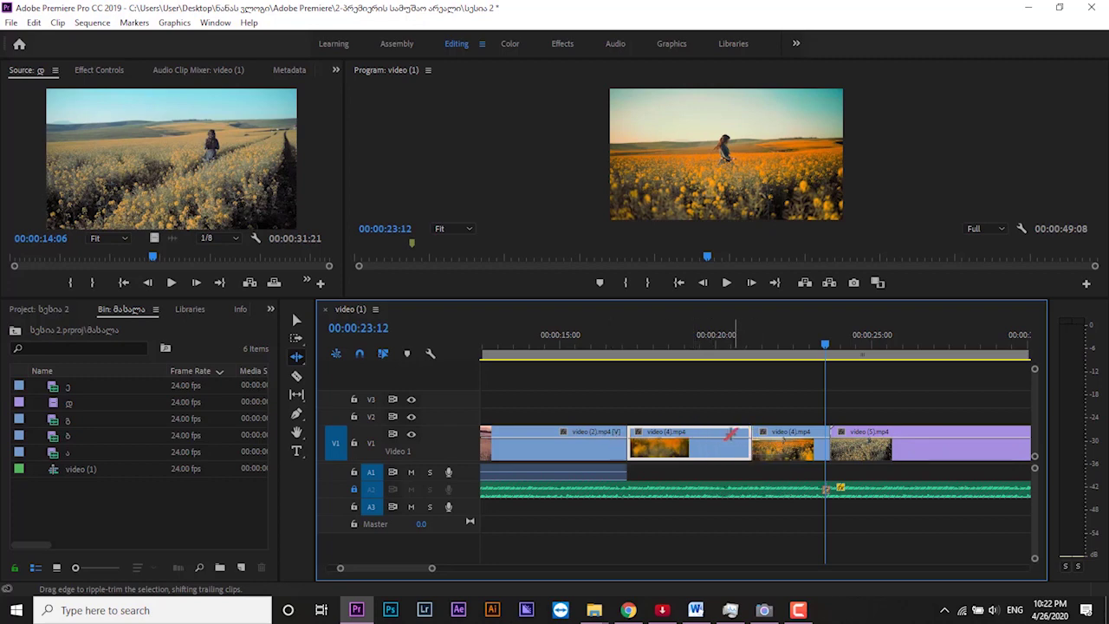
# Step: Ripple-trim the end of video (4).mp4 shorter, previewing the edit from about 20:15
pyautogui.moveTo(747, 432); pyautogui.dragTo(805, 431)
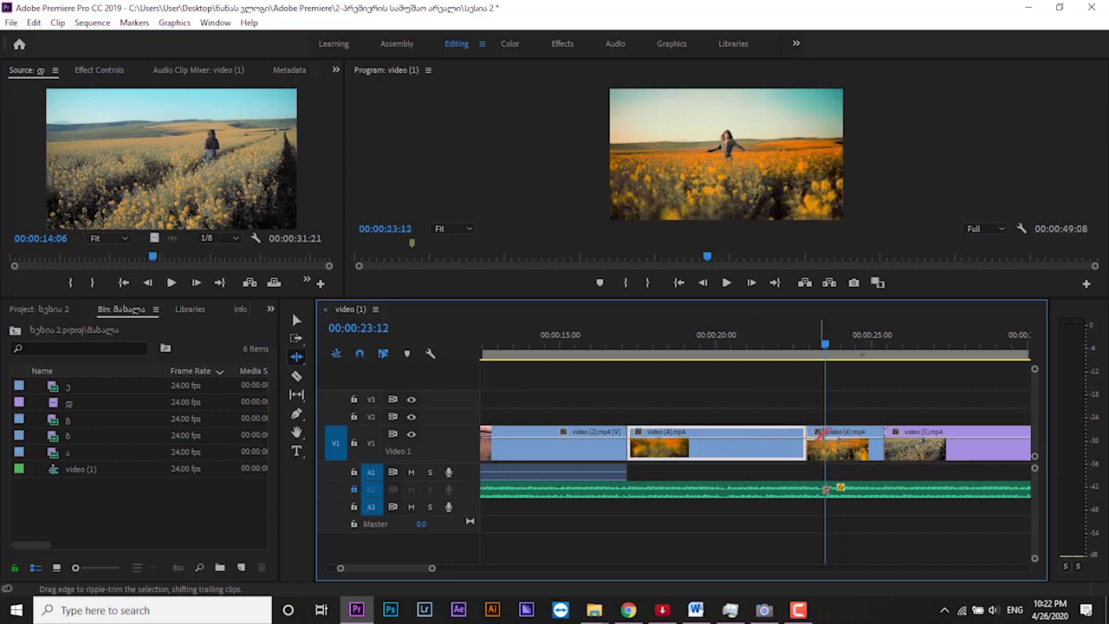
pyautogui.click(749, 343)
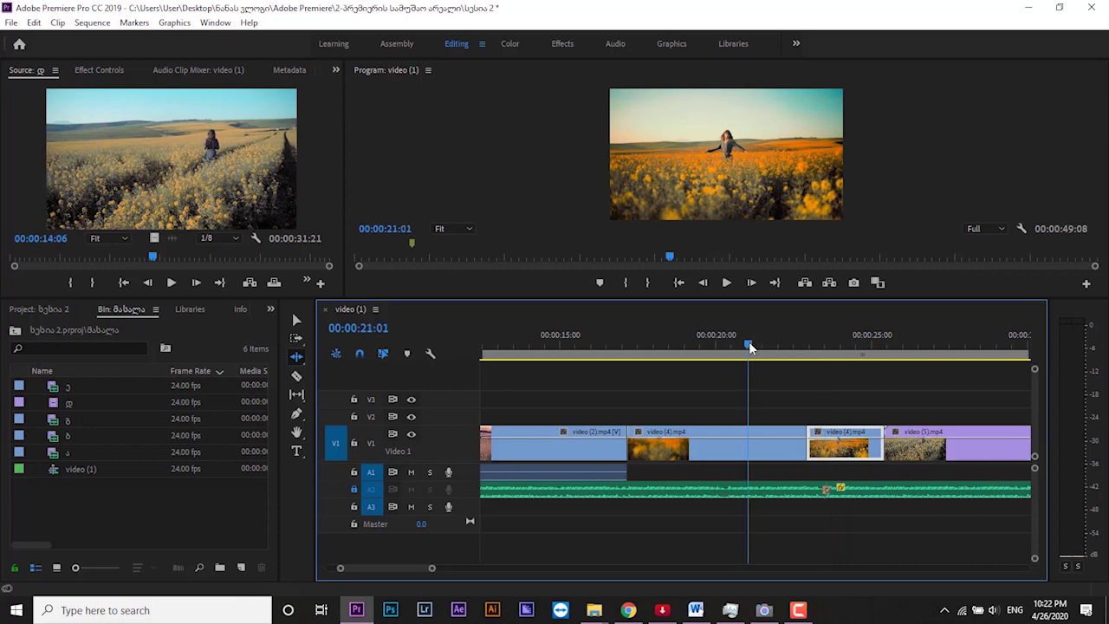
pyautogui.press('space')
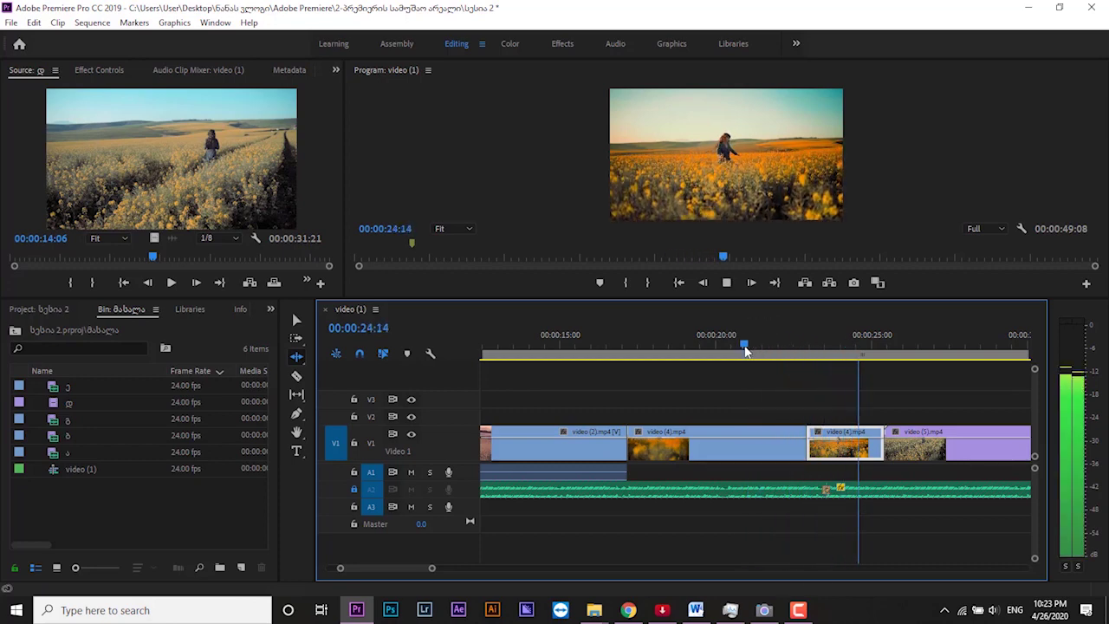
pyautogui.click(736, 347)
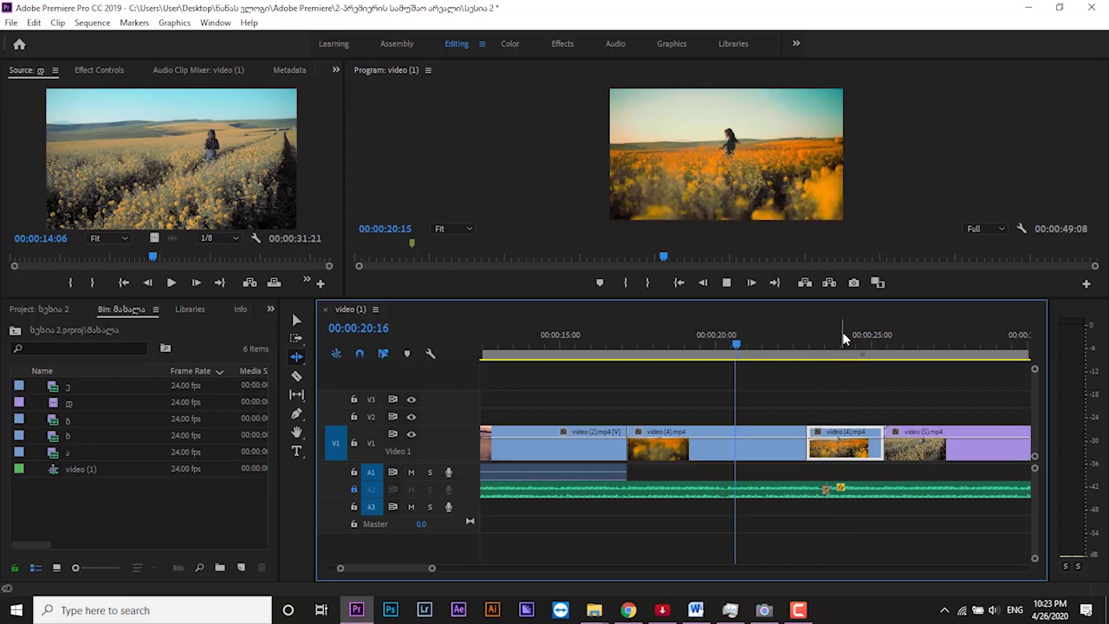
pyautogui.press('space')
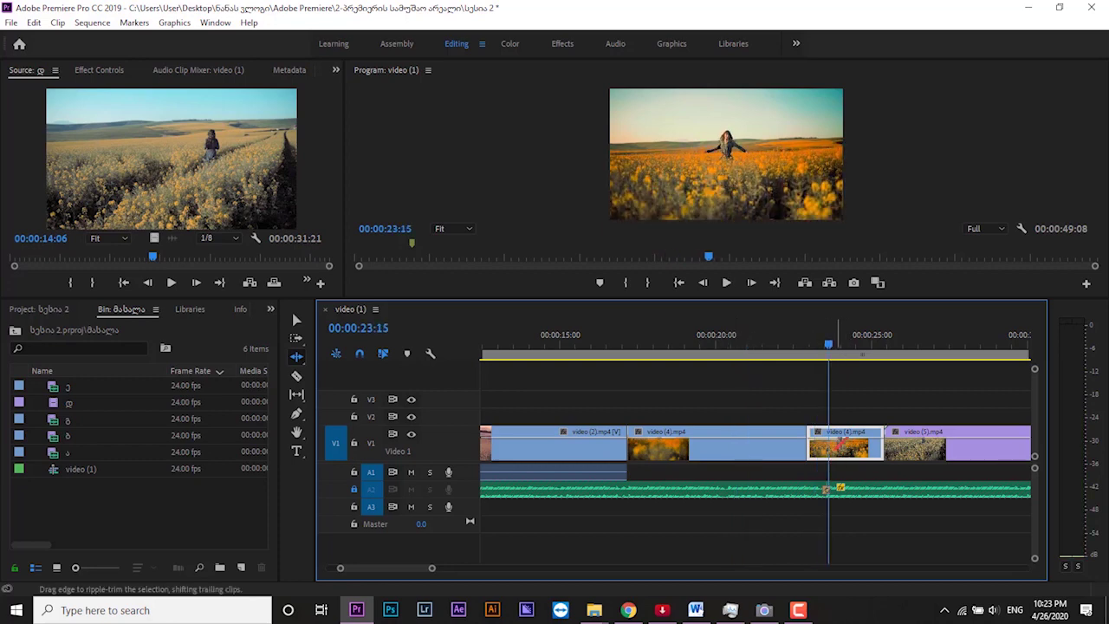
pyautogui.click(756, 440)
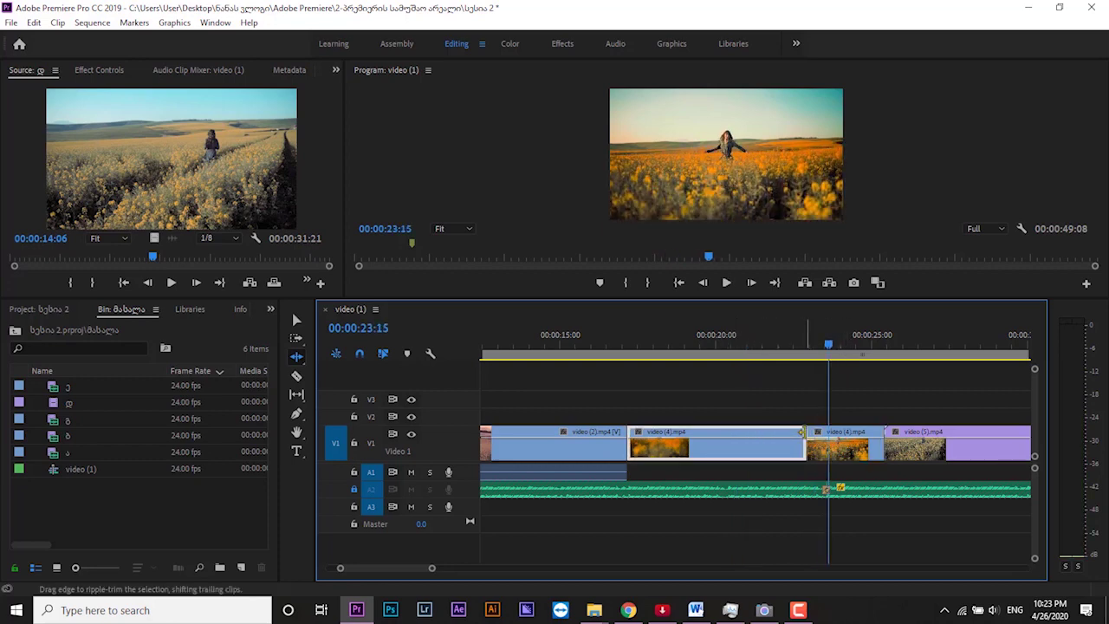
pyautogui.moveTo(803, 440); pyautogui.dragTo(726, 437)
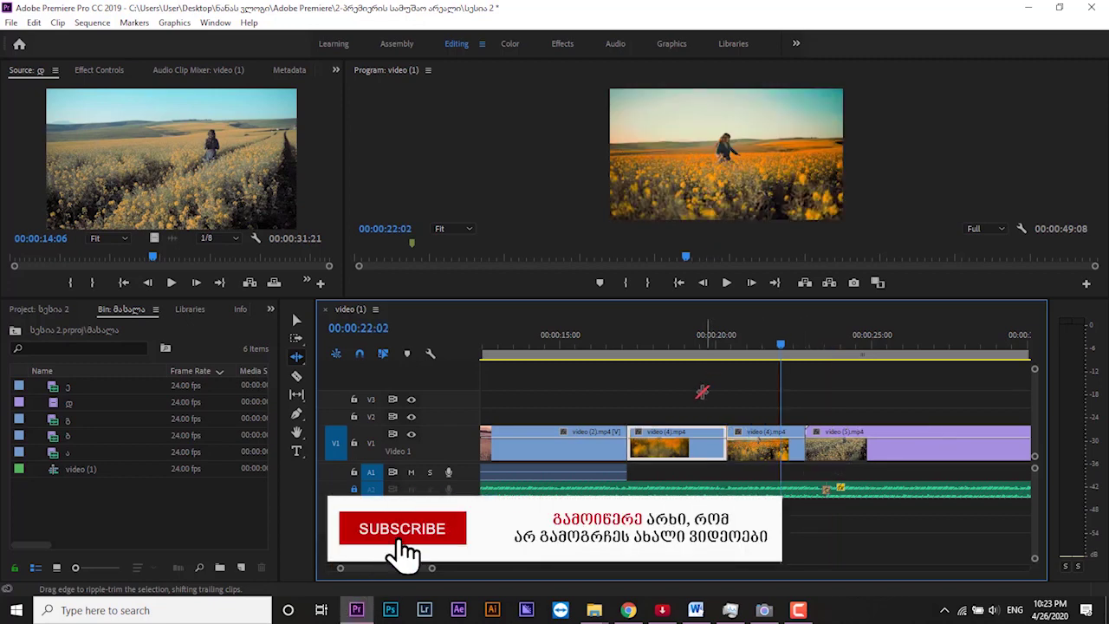
# Step: Delete the short video (4).mp4 clip from V1, leaving a gap
pyautogui.click(297, 320)
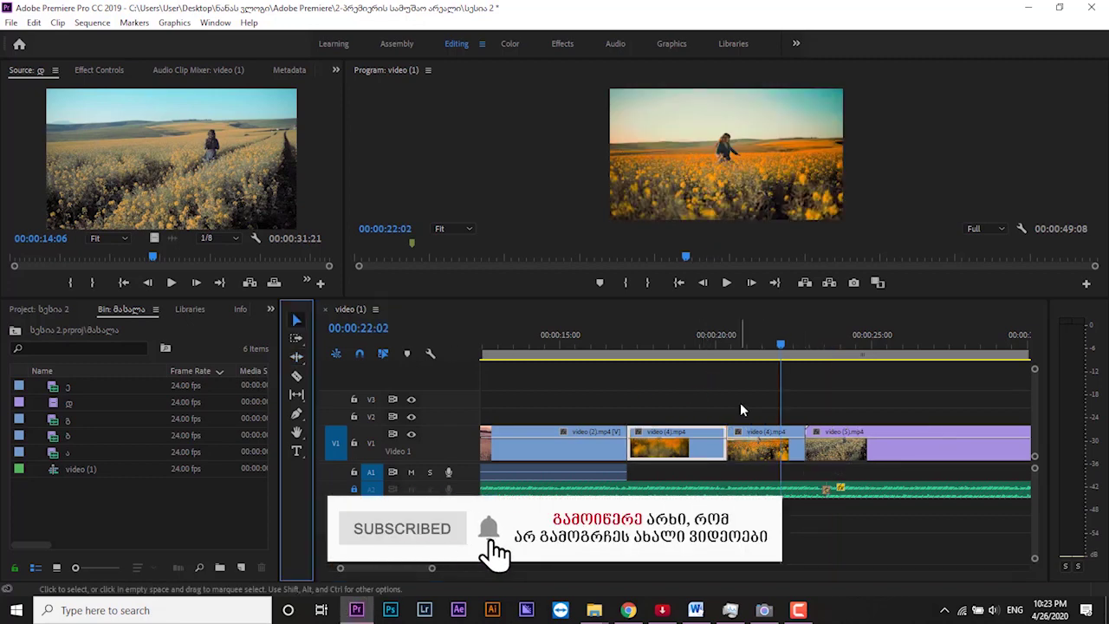
pyautogui.click(741, 409)
pyautogui.click(759, 448)
pyautogui.press('Delete')
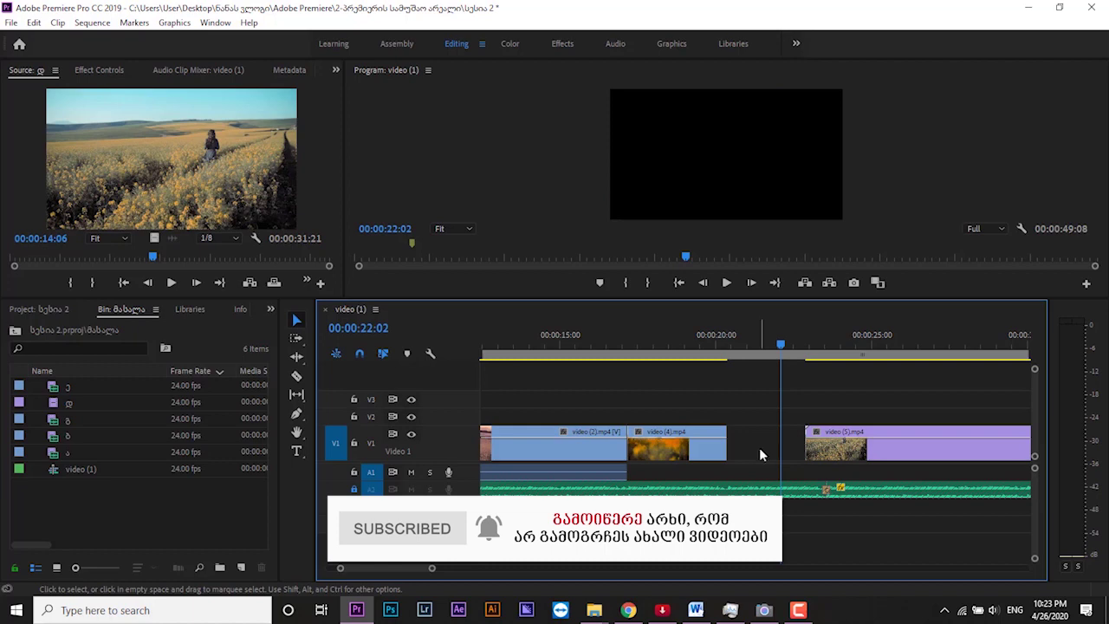
# Step: Ripple Delete the empty gap so video (5).mp4 follows directly, then select video (5).mp4
pyautogui.click(757, 448)
pyautogui.click(741, 421)
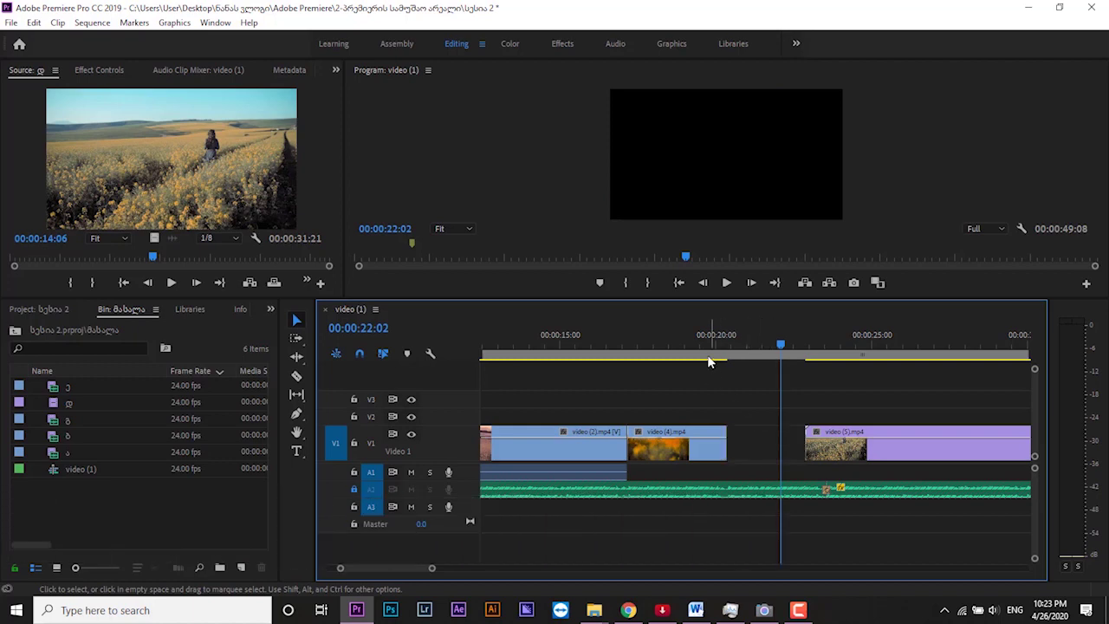
pyautogui.click(748, 350)
pyautogui.click(773, 439)
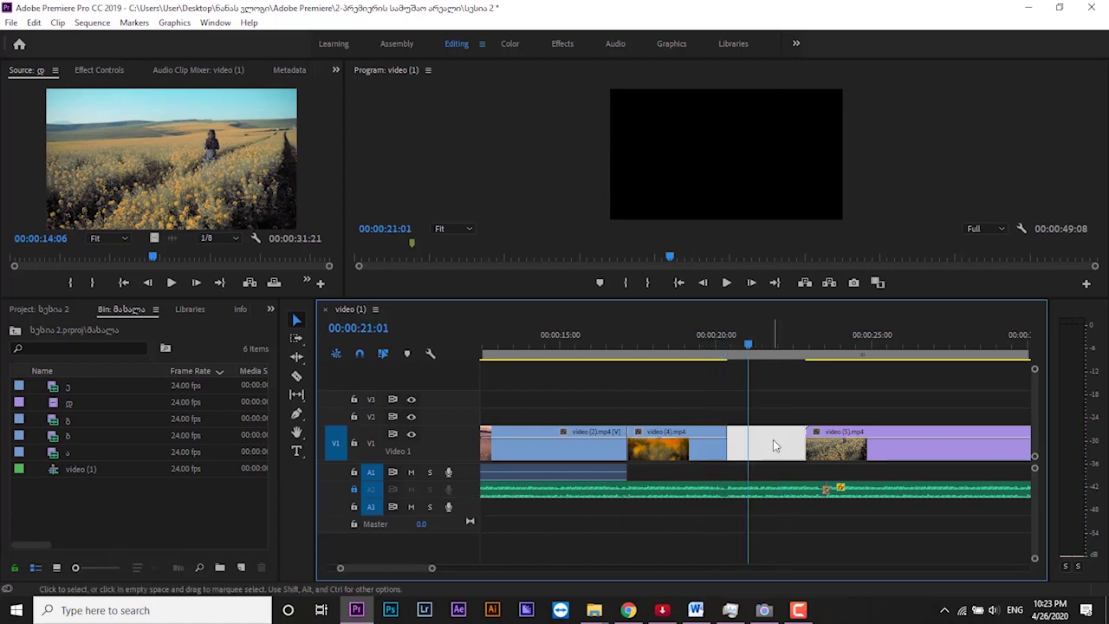
pyautogui.rightClick(773, 440)
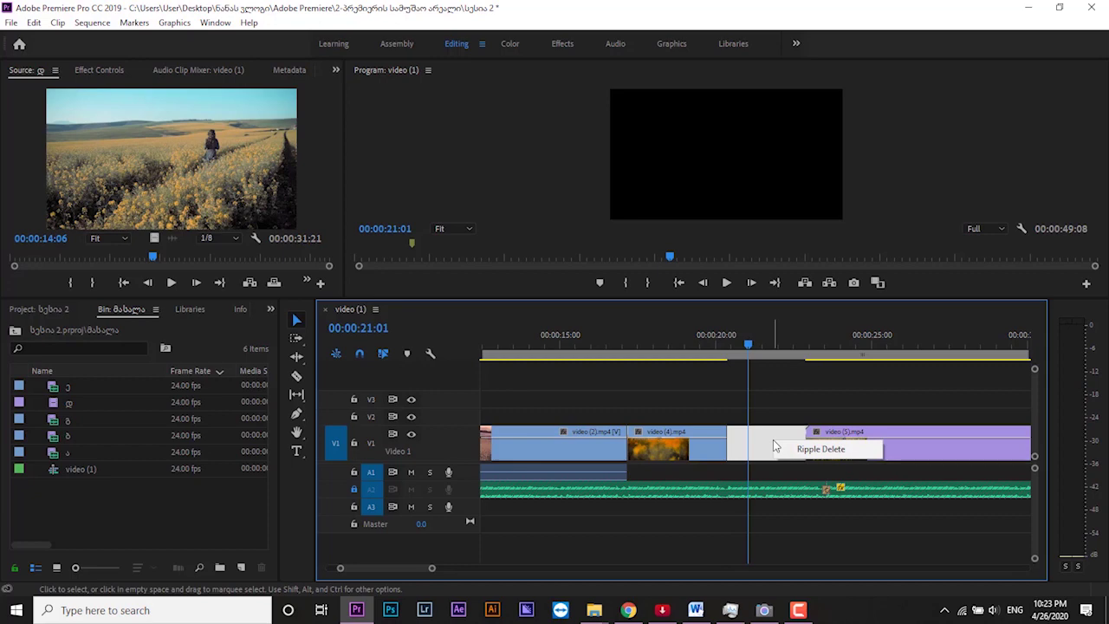
pyautogui.click(818, 450)
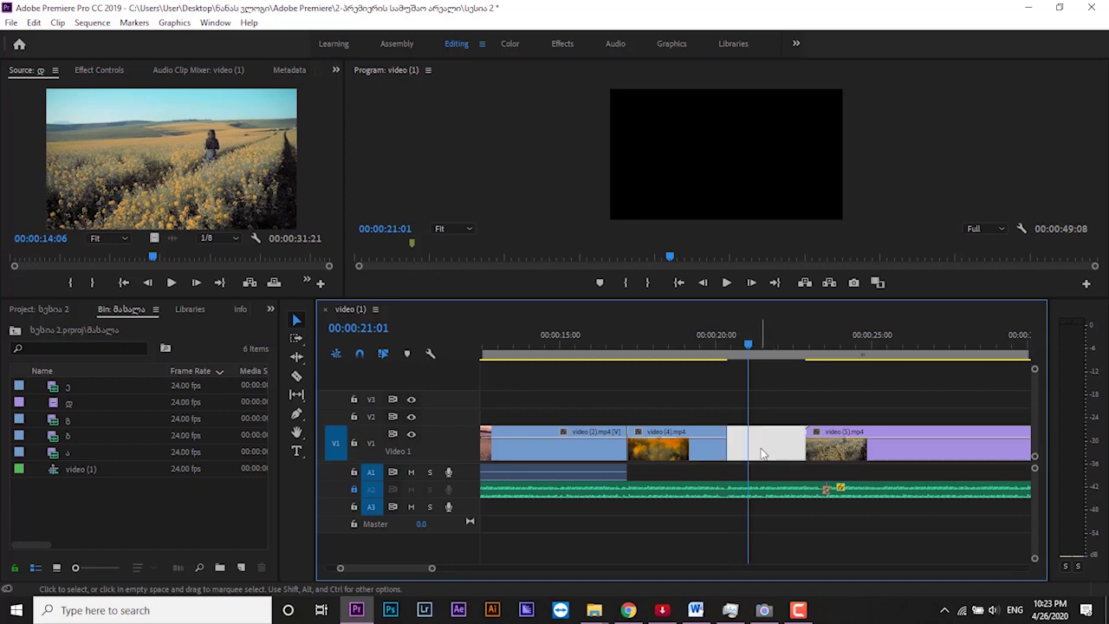
pyautogui.rightClick(763, 452)
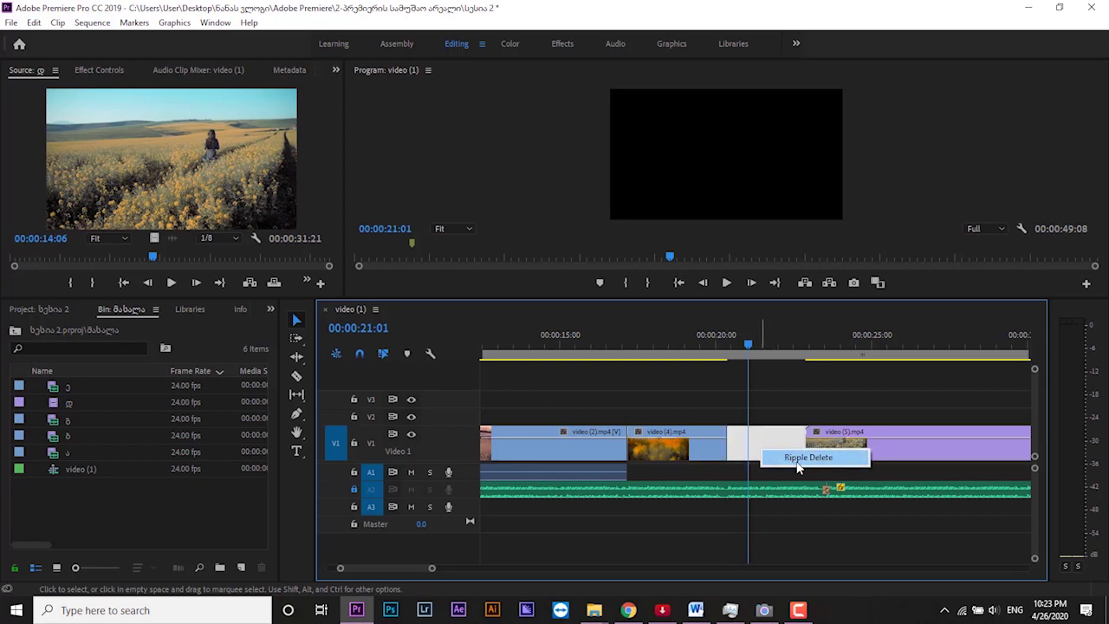
pyautogui.click(796, 462)
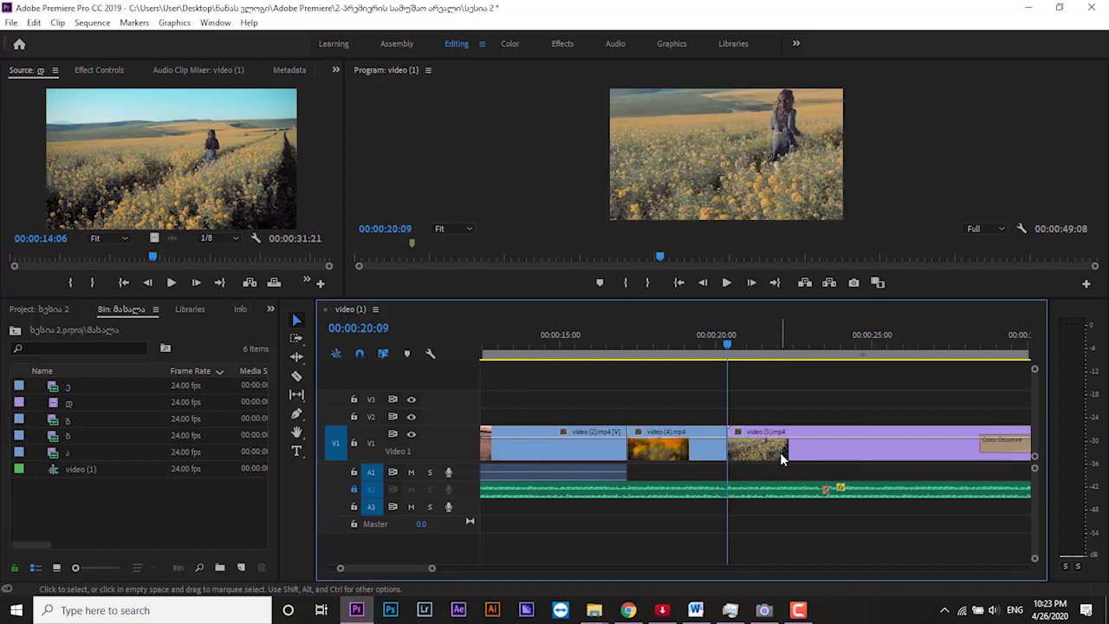
pyautogui.click(780, 459)
pyautogui.moveTo(772, 412); pyautogui.dragTo(736, 422)
pyautogui.click(808, 436)
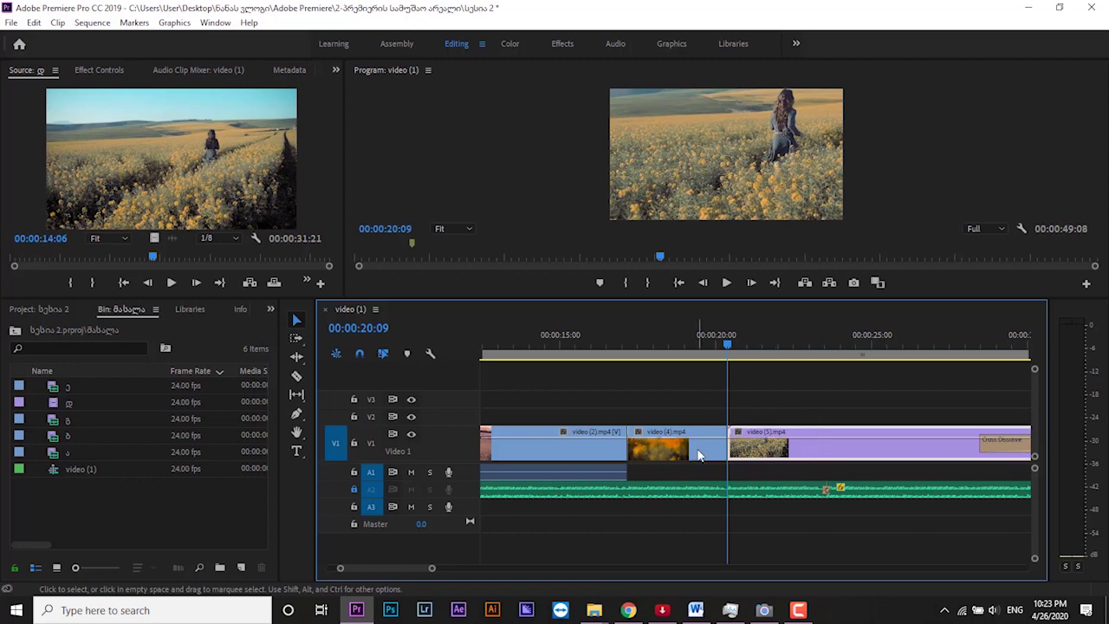
# Step: Select video (4).mp4 and play the sequence from about 19:22 to 22:06
pyautogui.click(706, 448)
pyautogui.click(714, 339)
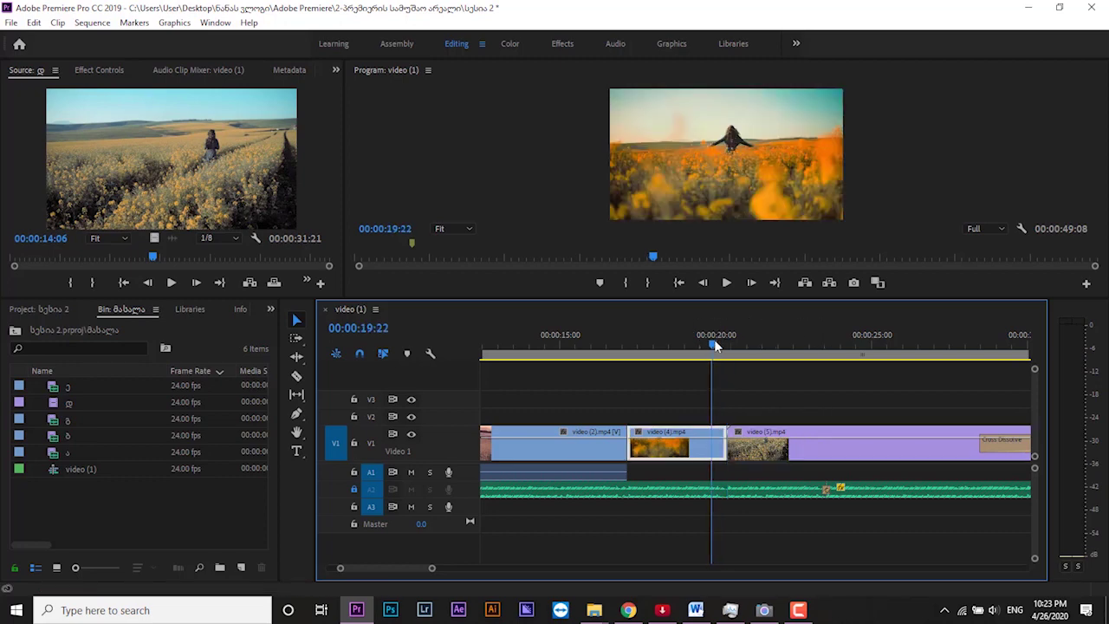
pyautogui.press('space')
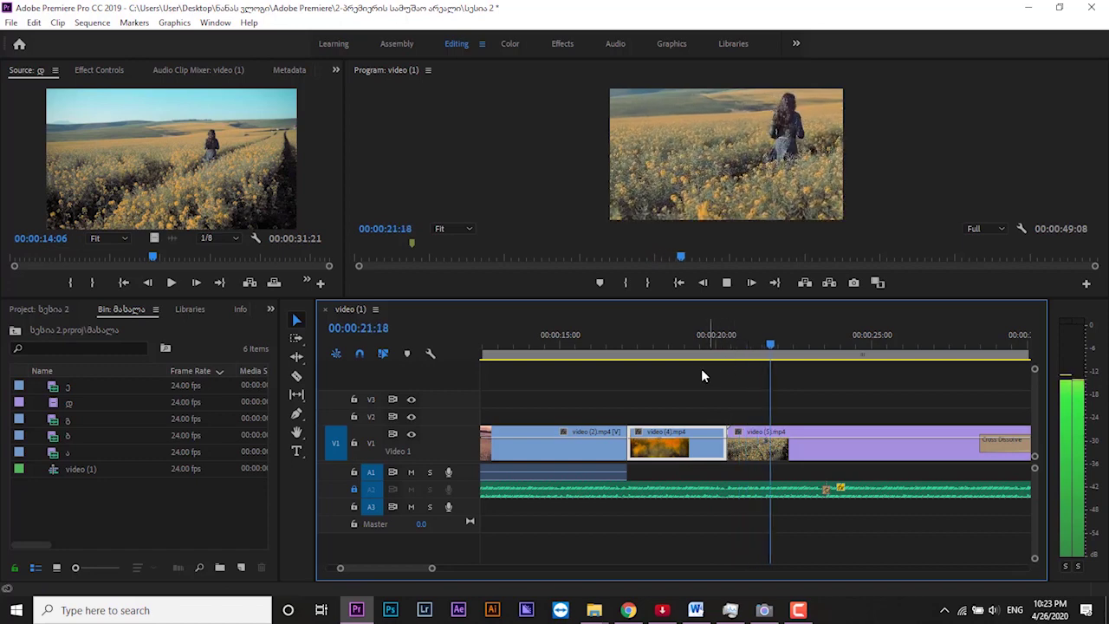
pyautogui.press('space')
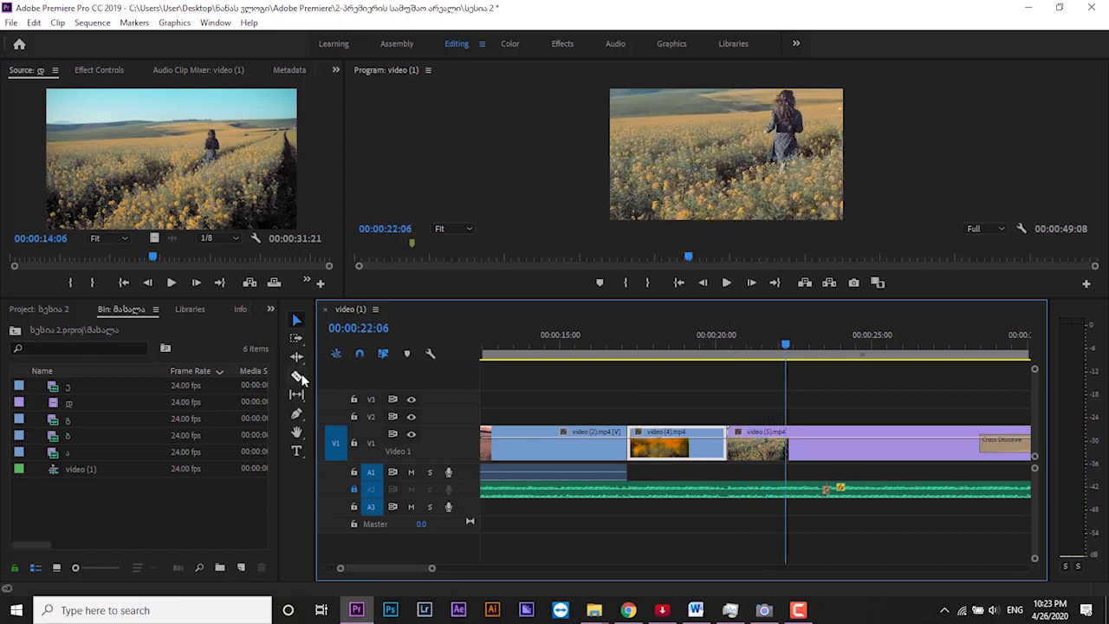
# Step: With the Razor tool, cut video (4).mp4 and split video (2).mp4 into three pieces
pyautogui.click(298, 376)
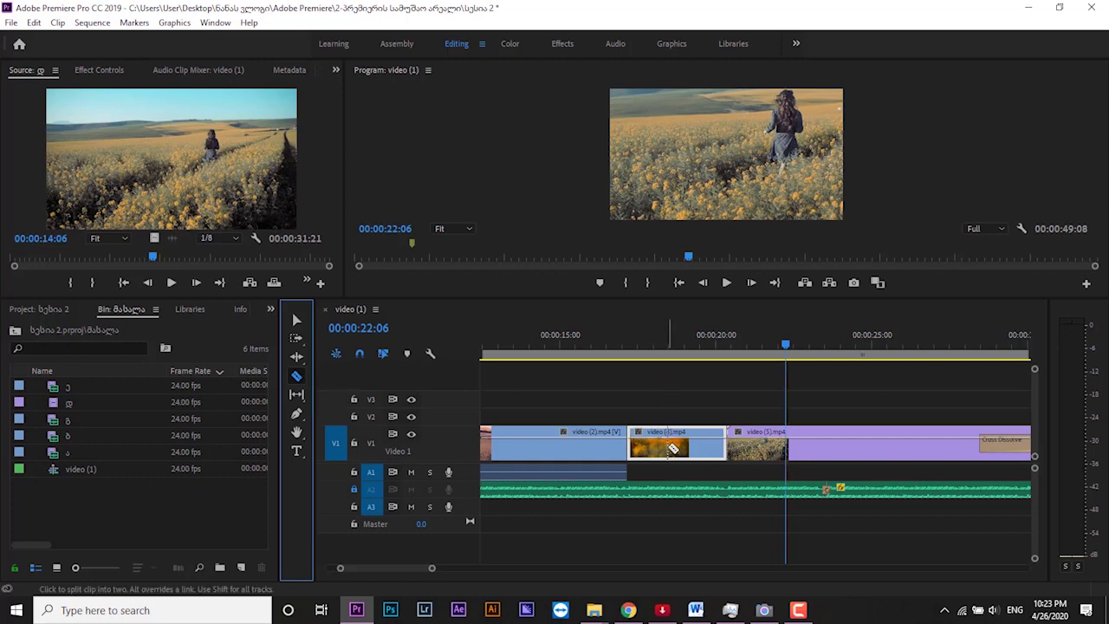
pyautogui.click(667, 445)
pyautogui.click(696, 445)
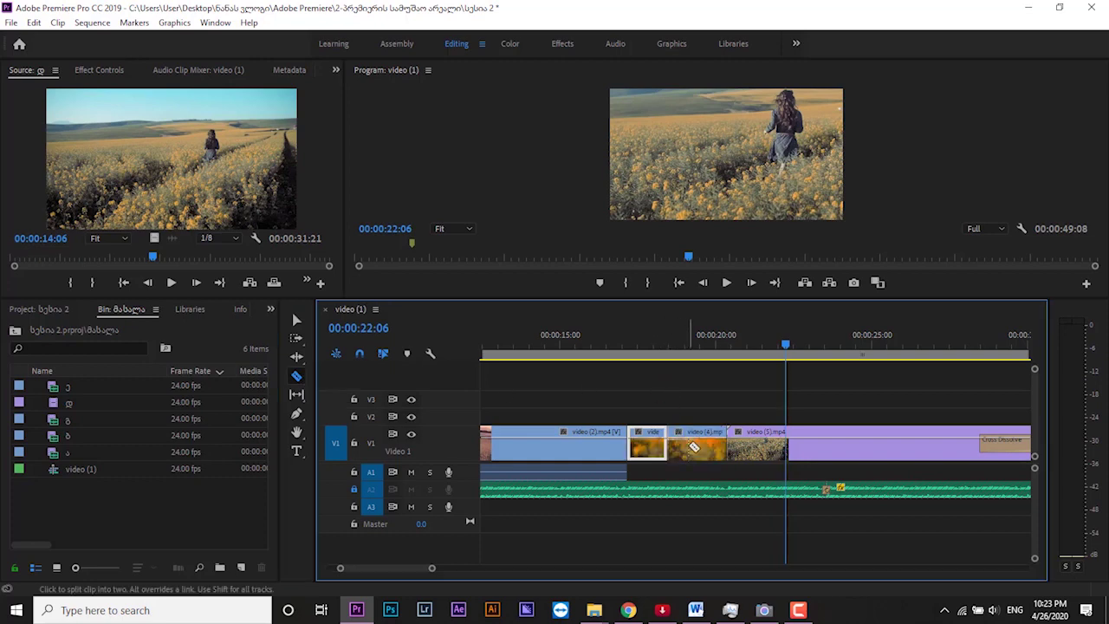
pyautogui.click(716, 442)
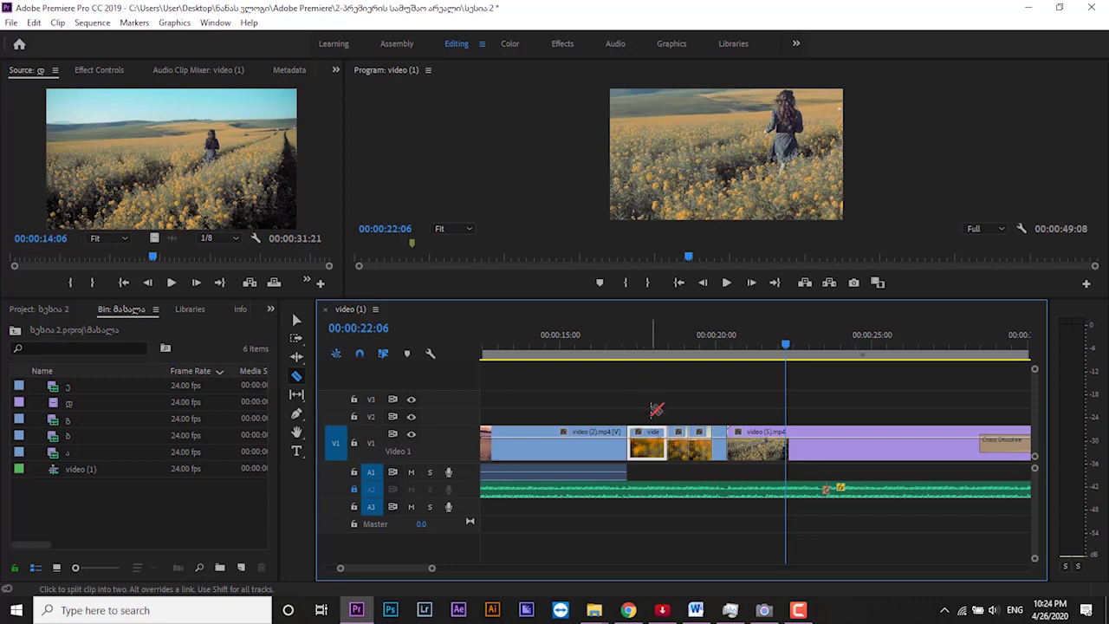
pyautogui.click(582, 445)
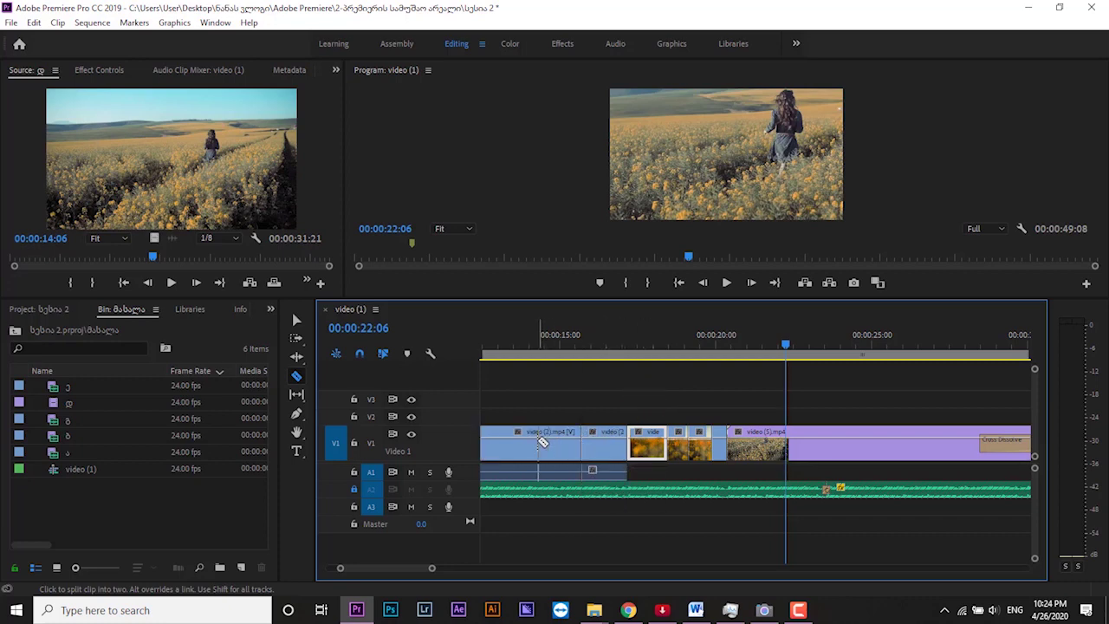
pyautogui.click(539, 445)
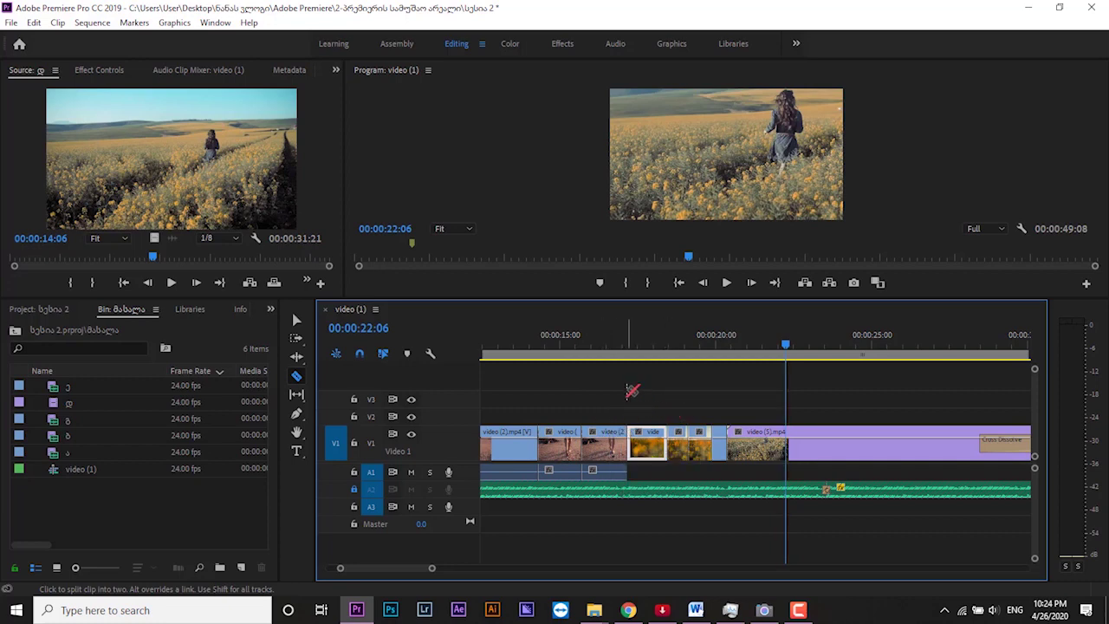
# Step: Try the Slip, Pen, Hand and Type tools, then return to the Selection tool (V)
pyautogui.click(296, 394)
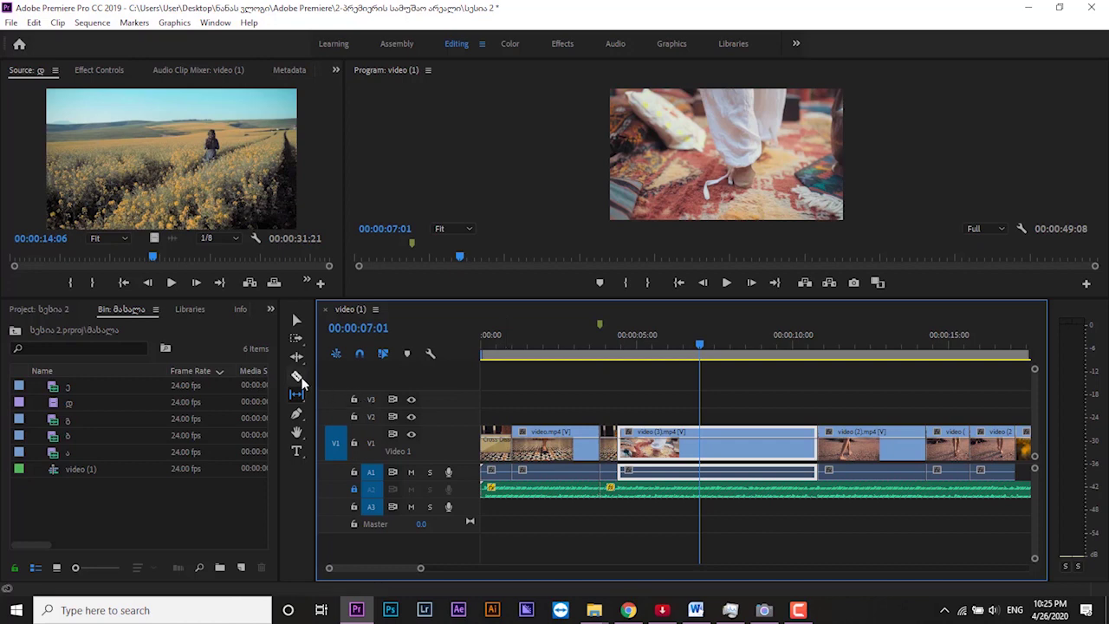
pyautogui.click(297, 394)
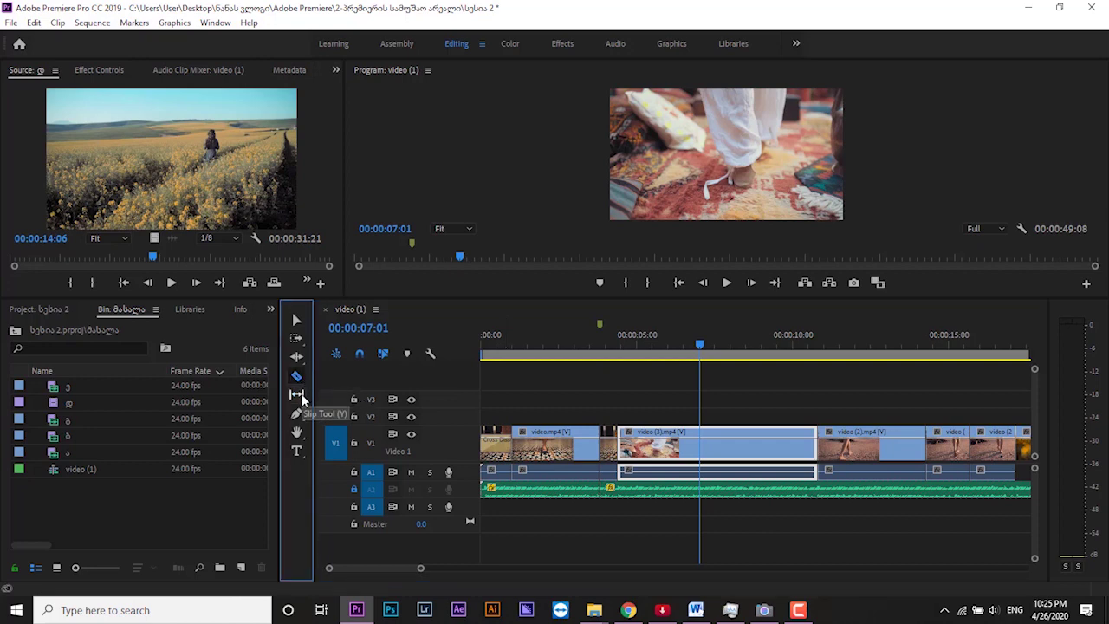
pyautogui.click(301, 395)
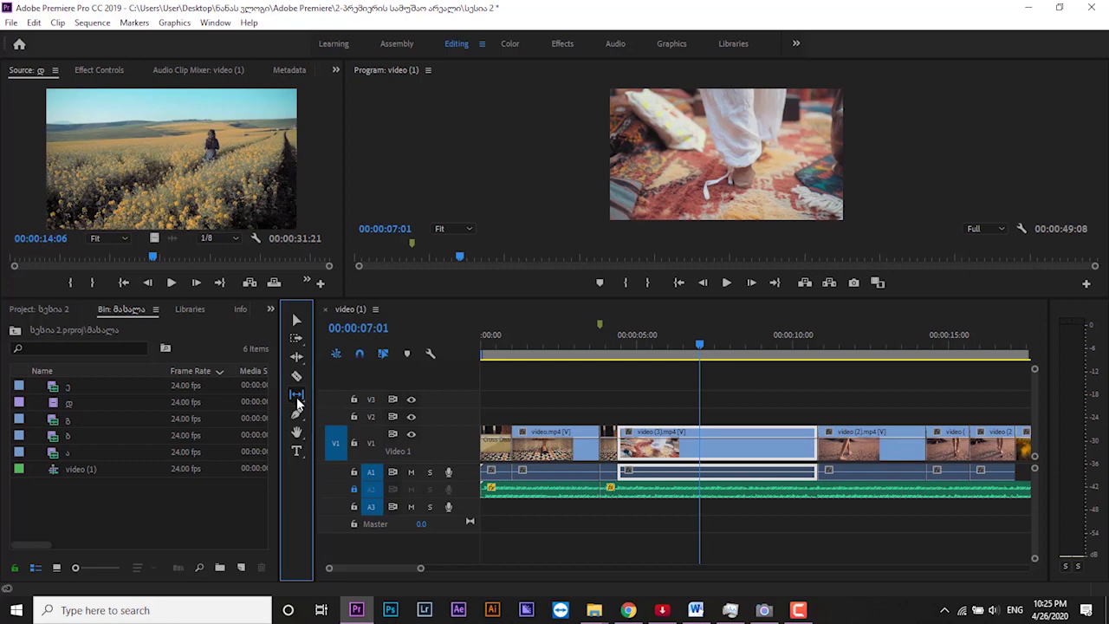
pyautogui.click(298, 415)
pyautogui.click(297, 433)
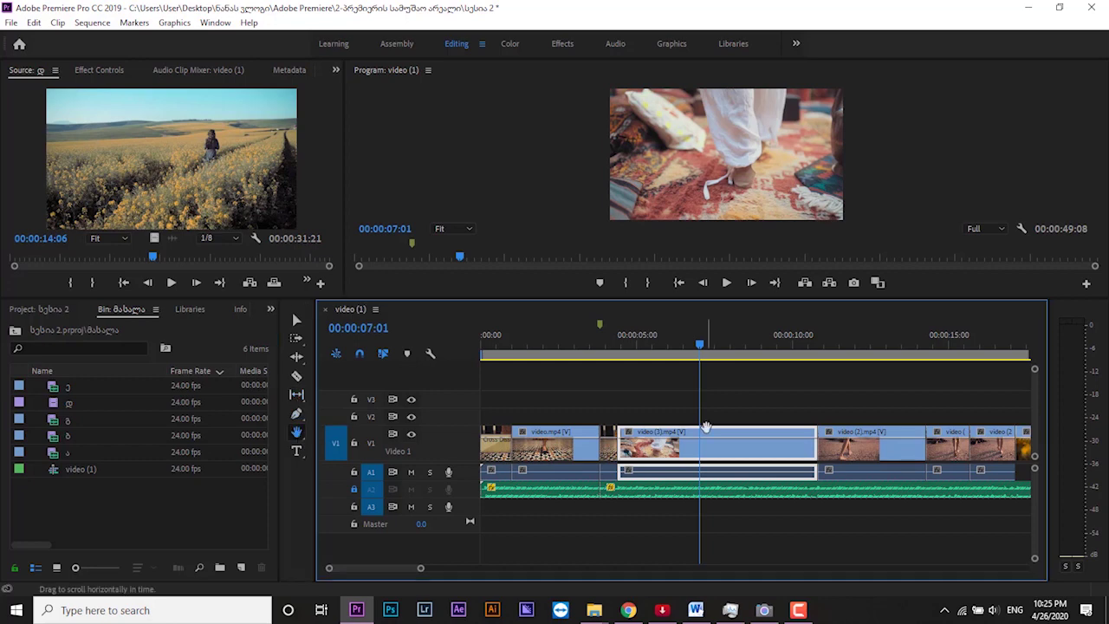
pyautogui.moveTo(694, 433)
pyautogui.mouseDown()
pyautogui.moveTo(734, 475)
pyautogui.moveTo(665, 477)
pyautogui.mouseUp()
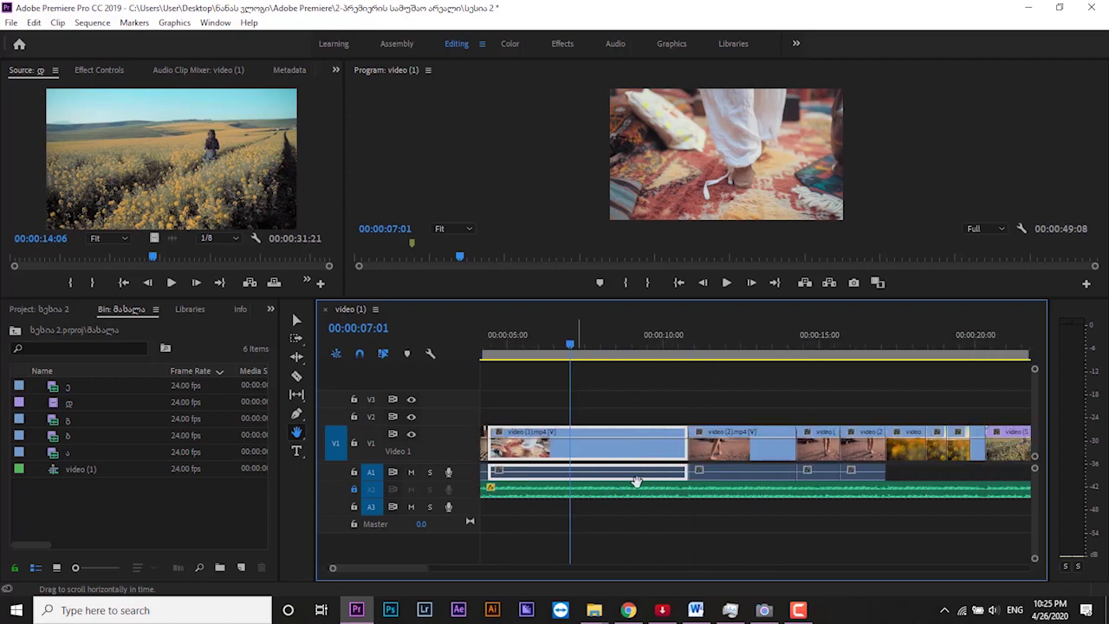
pyautogui.click(296, 450)
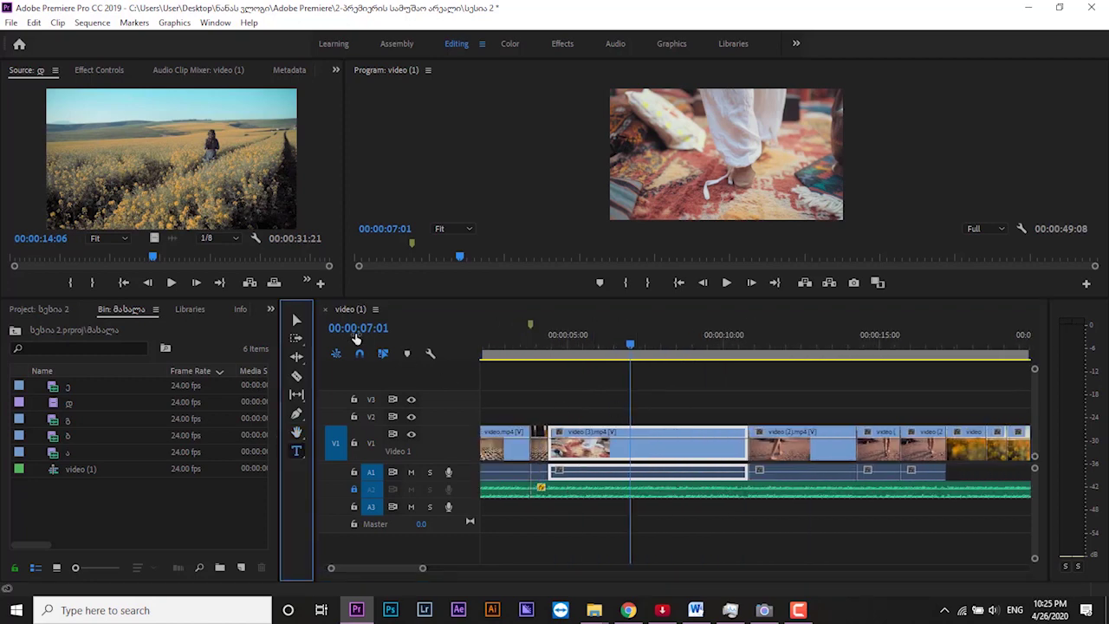
pyautogui.press('v')
pyautogui.click(586, 527)
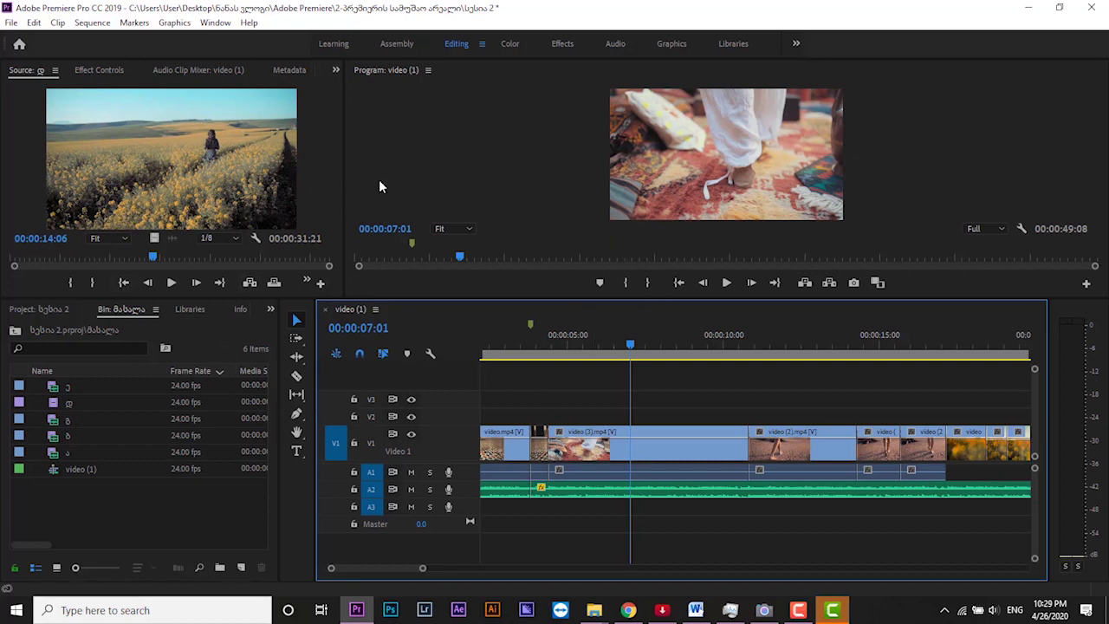
# Step: Inspect video (3).mp4 in the Color workspace, then switch to the Effects workspace (Alt+Shift+1)
pyautogui.click(516, 52)
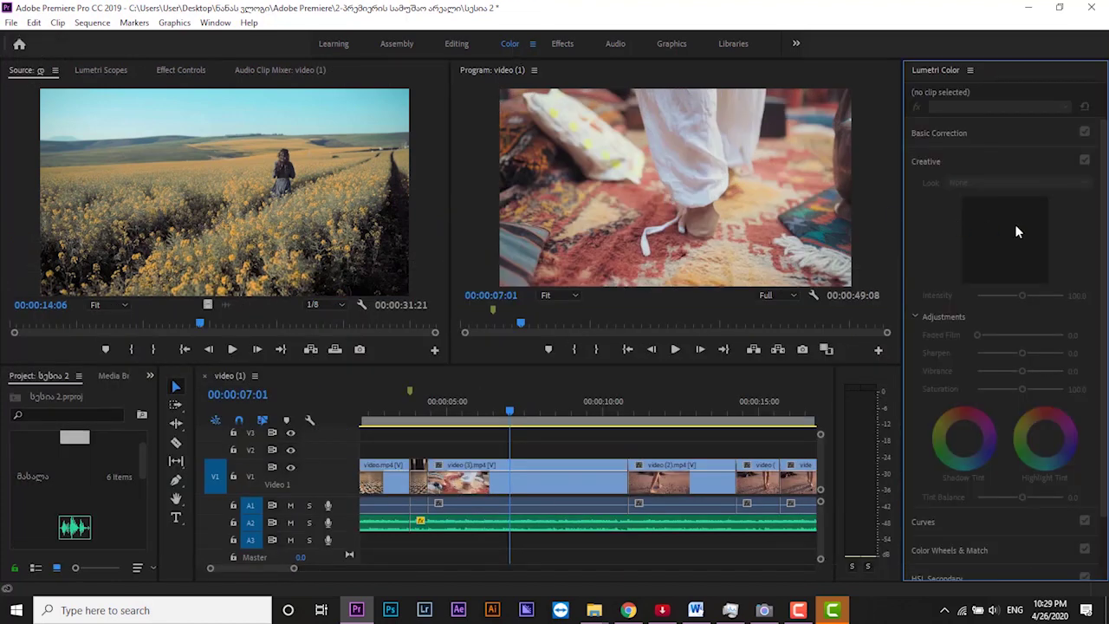
pyautogui.click(578, 491)
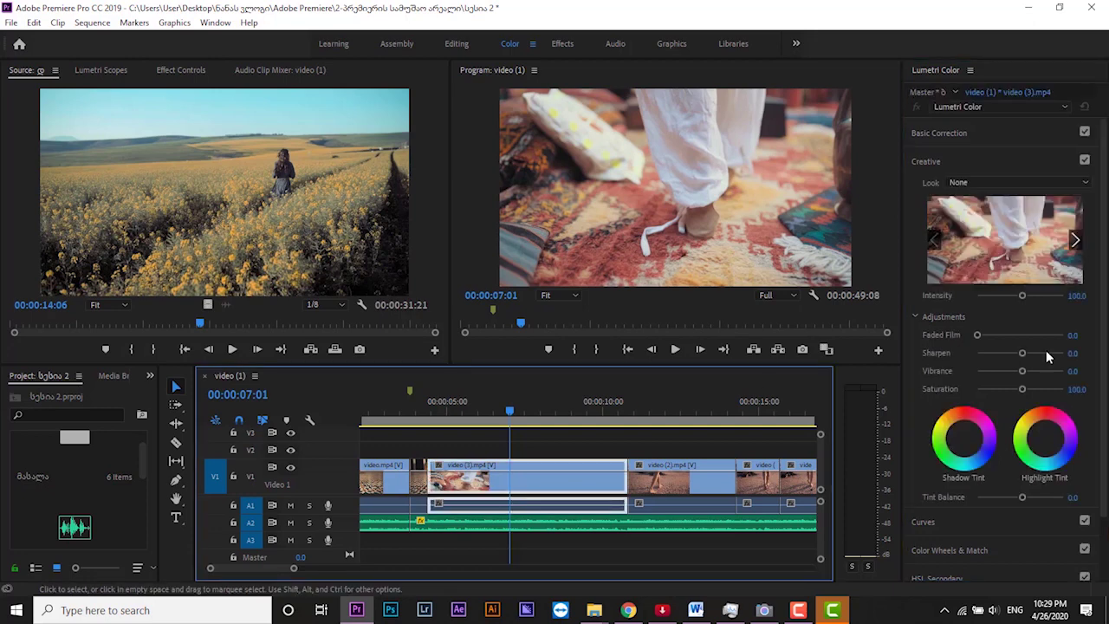
pyautogui.scroll(-2, 1101, 260)
pyautogui.scroll(2, 1100, 260)
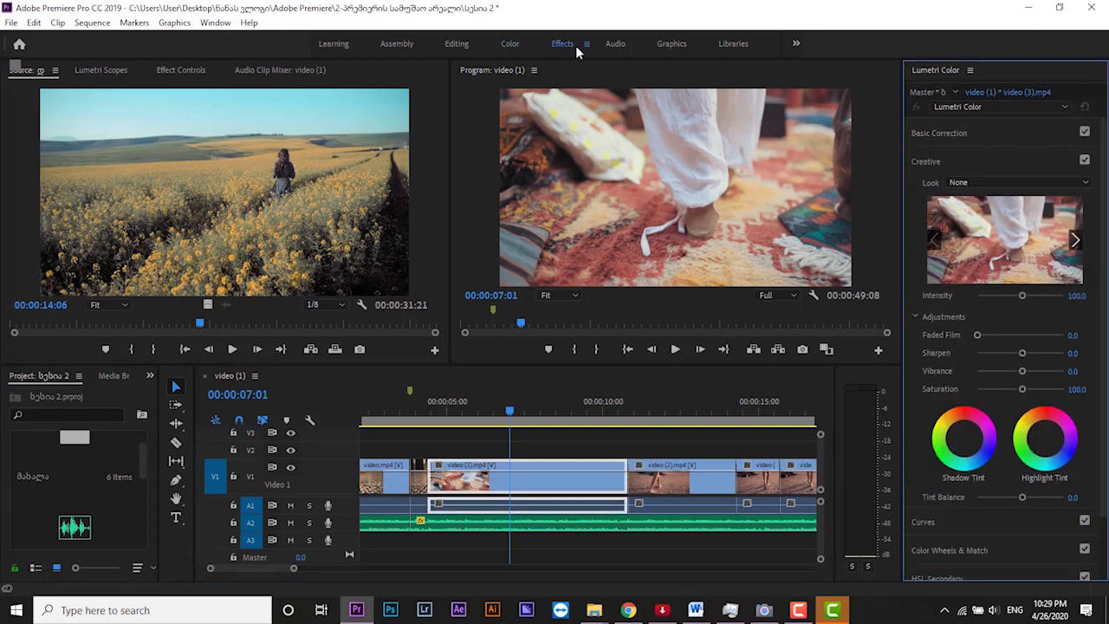
pyautogui.hotkey('alt', 'shift', '1')
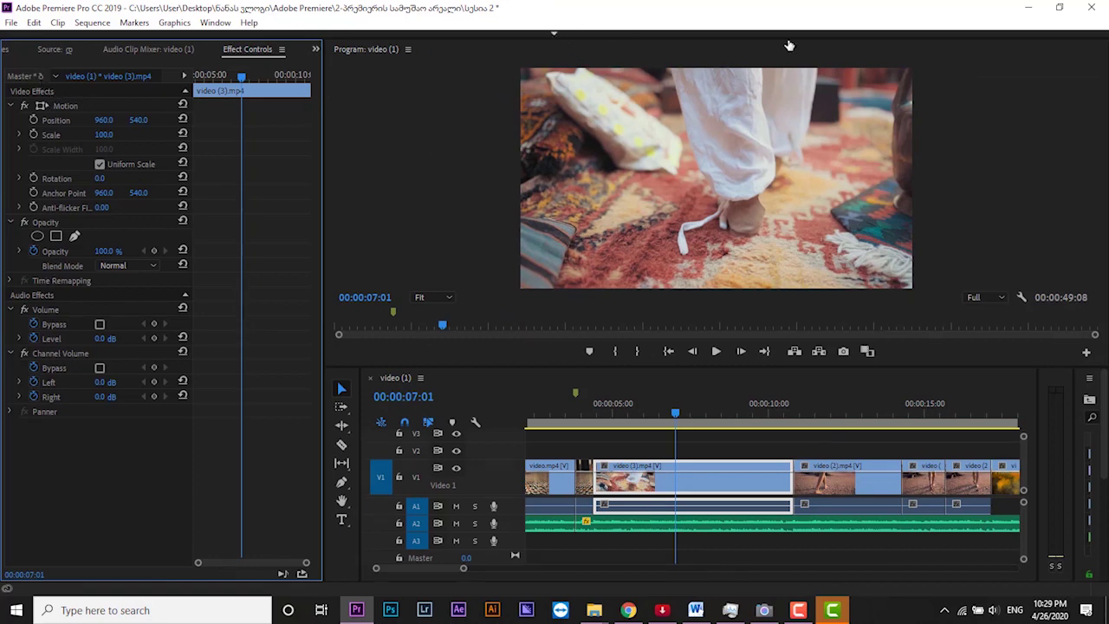
# Step: Load the Editing workspace from Window > Workspaces
pyautogui.click(216, 26)
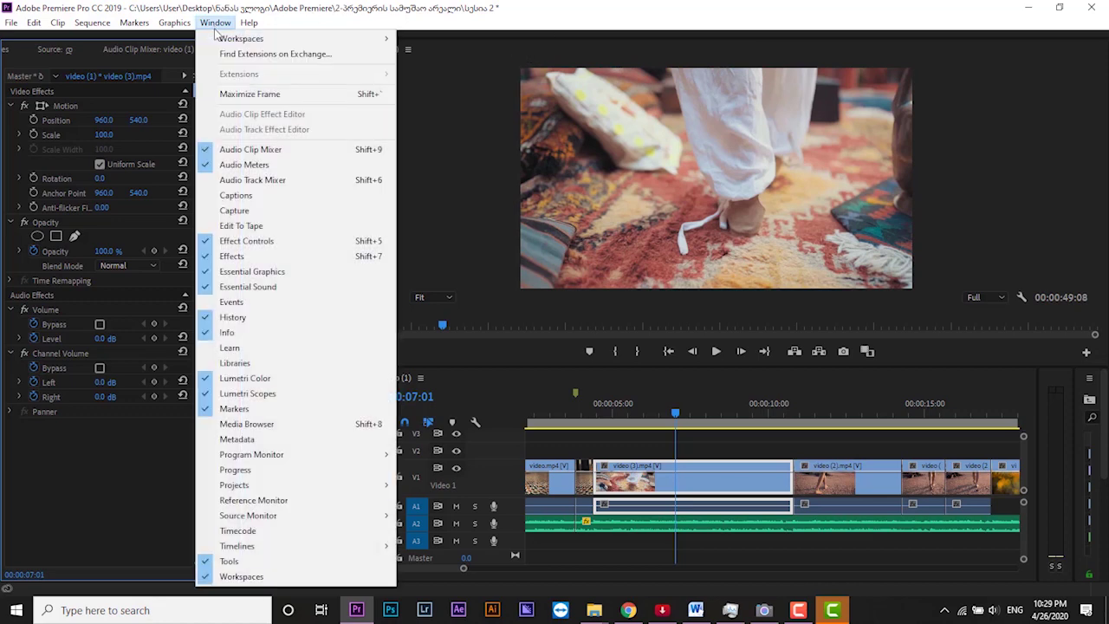
pyautogui.moveTo(227, 44)
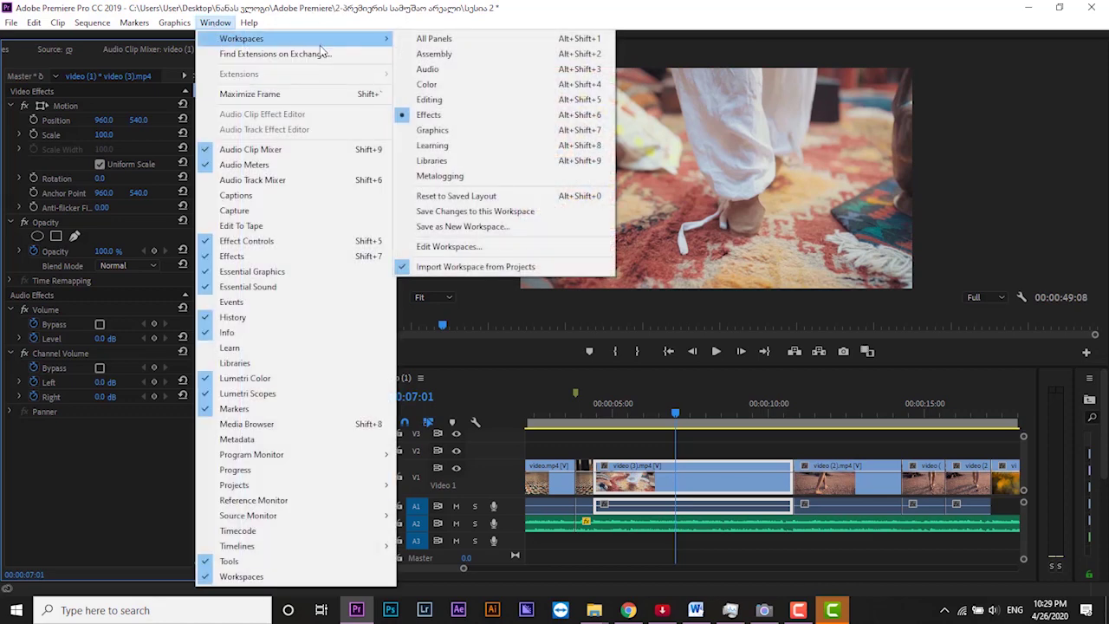
pyautogui.click(473, 104)
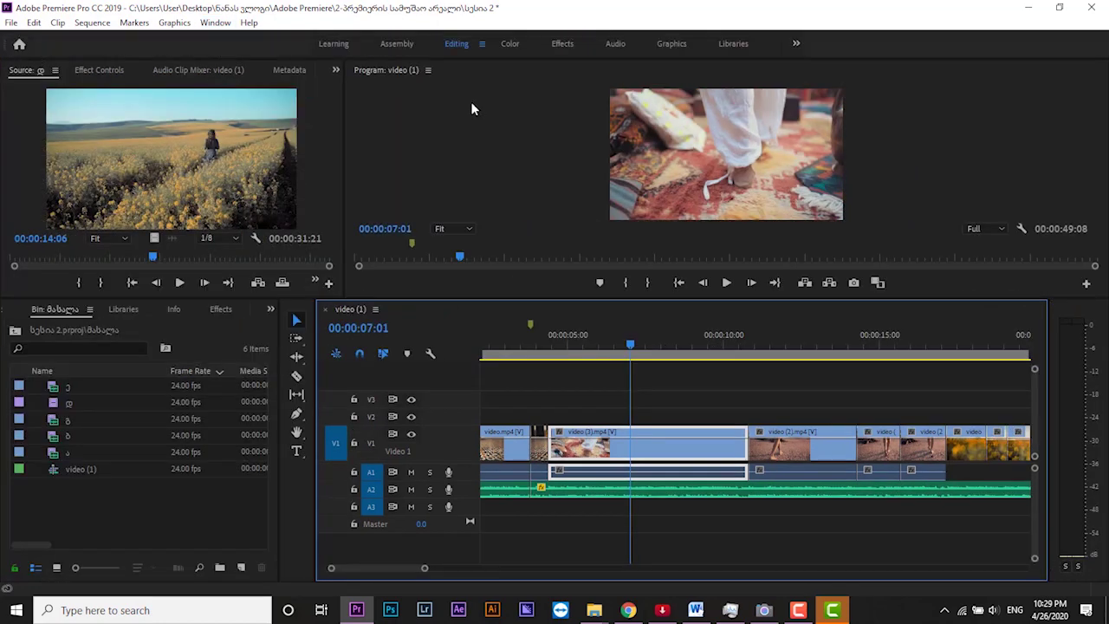
# Step: Deselect the video (3) clip and play the sequence through to 00:00:15:10
pyautogui.click(996, 381)
pyautogui.click(1060, 389)
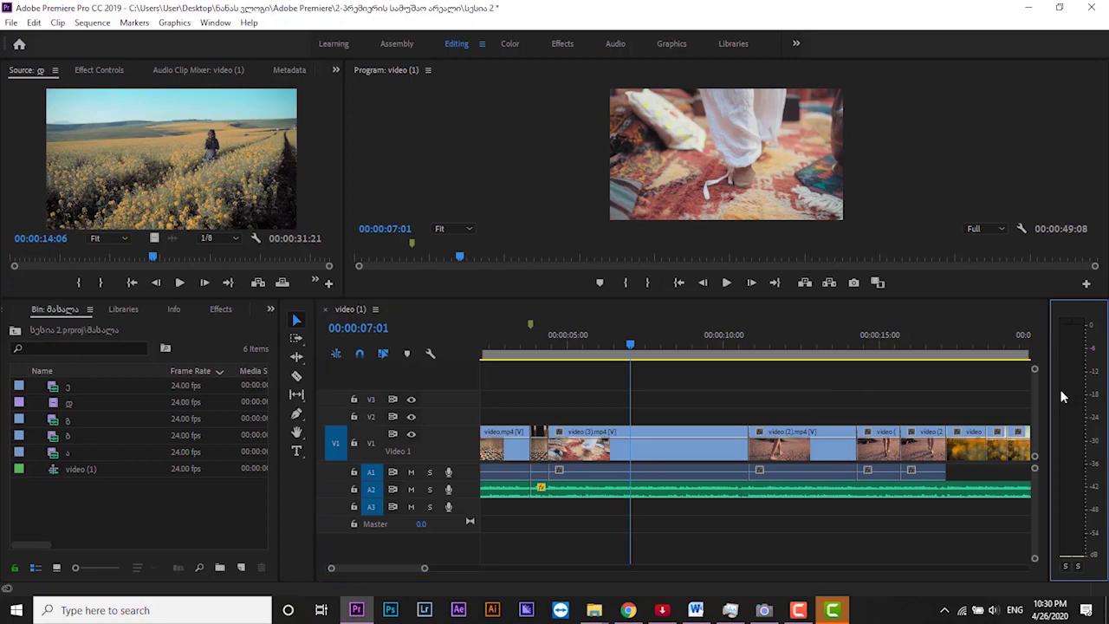
pyautogui.press('space')
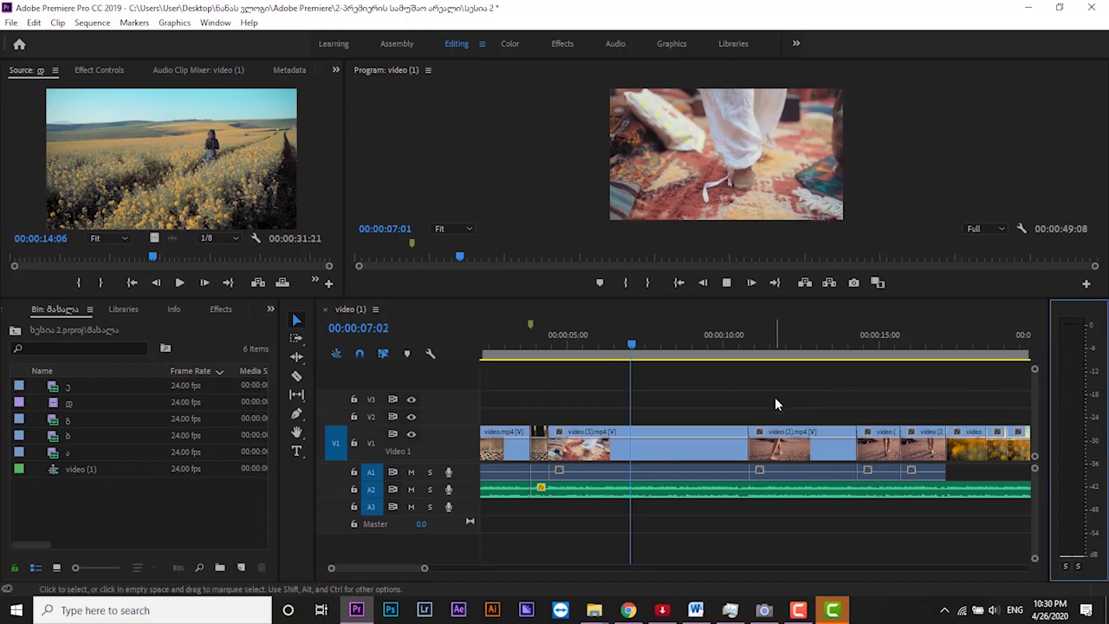
pyautogui.click(775, 397)
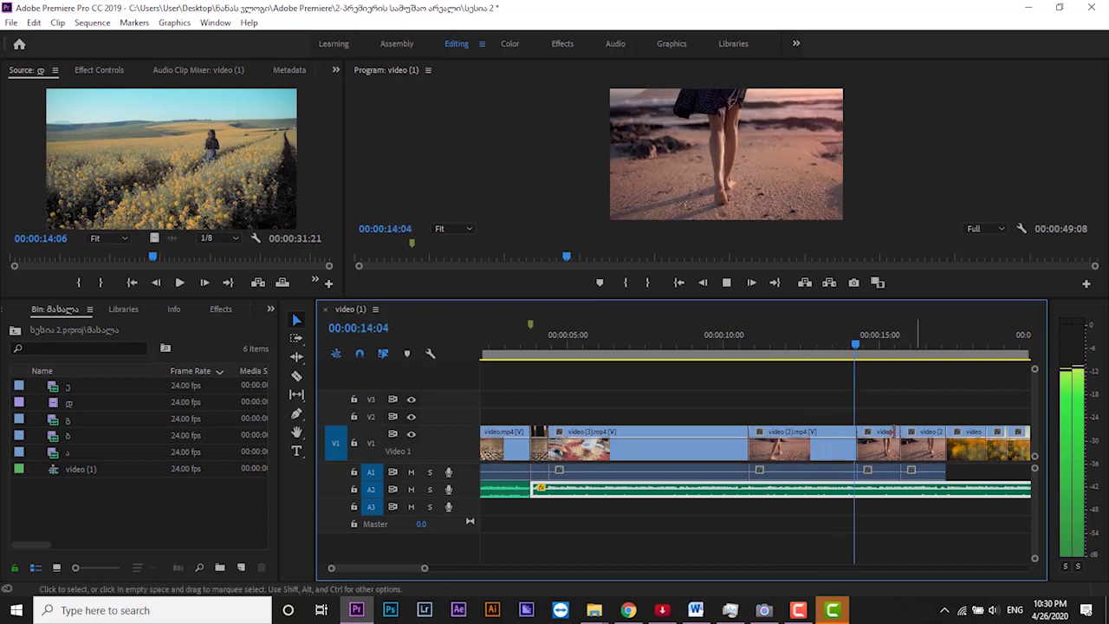
pyautogui.press('space')
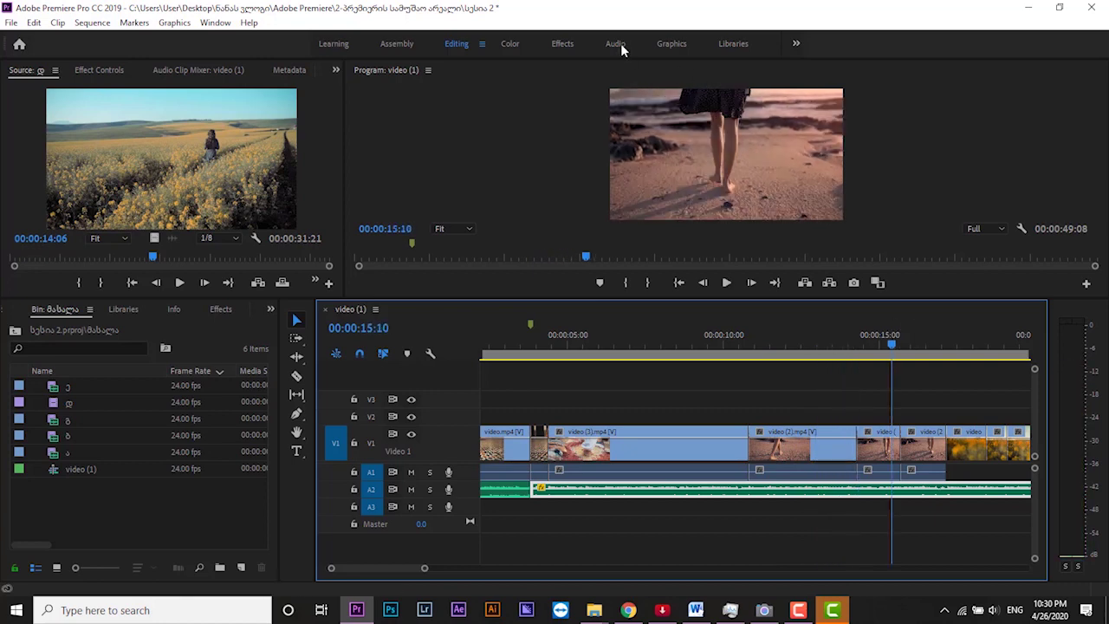
# Step: In the Audio workspace, play from 05:10 and drag the music clip from A2 onto A1
pyautogui.click(617, 44)
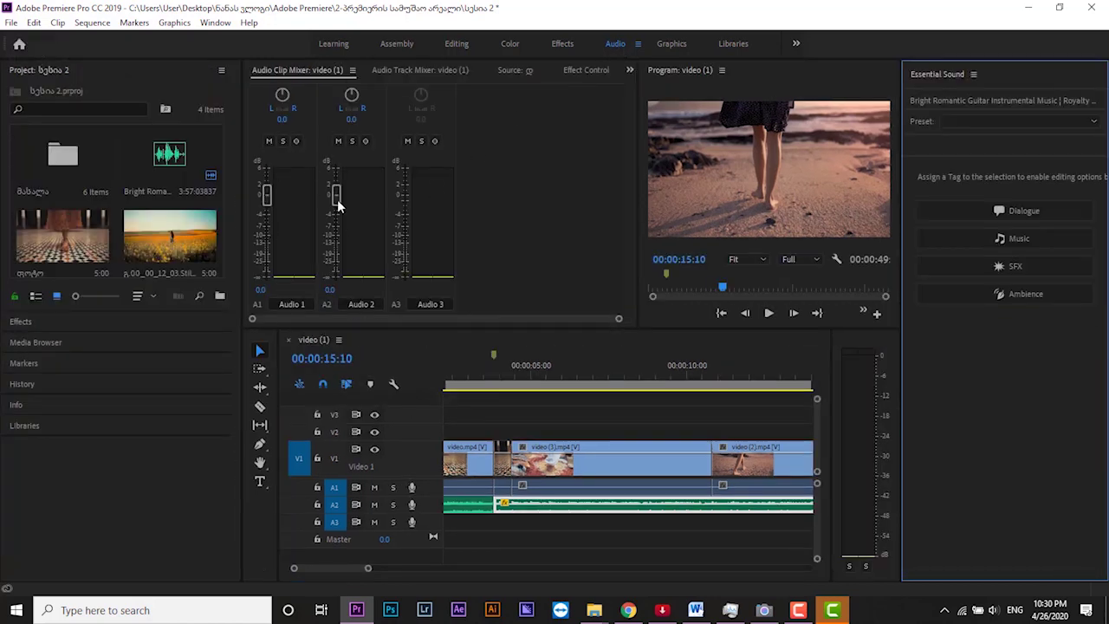
pyautogui.click(545, 378)
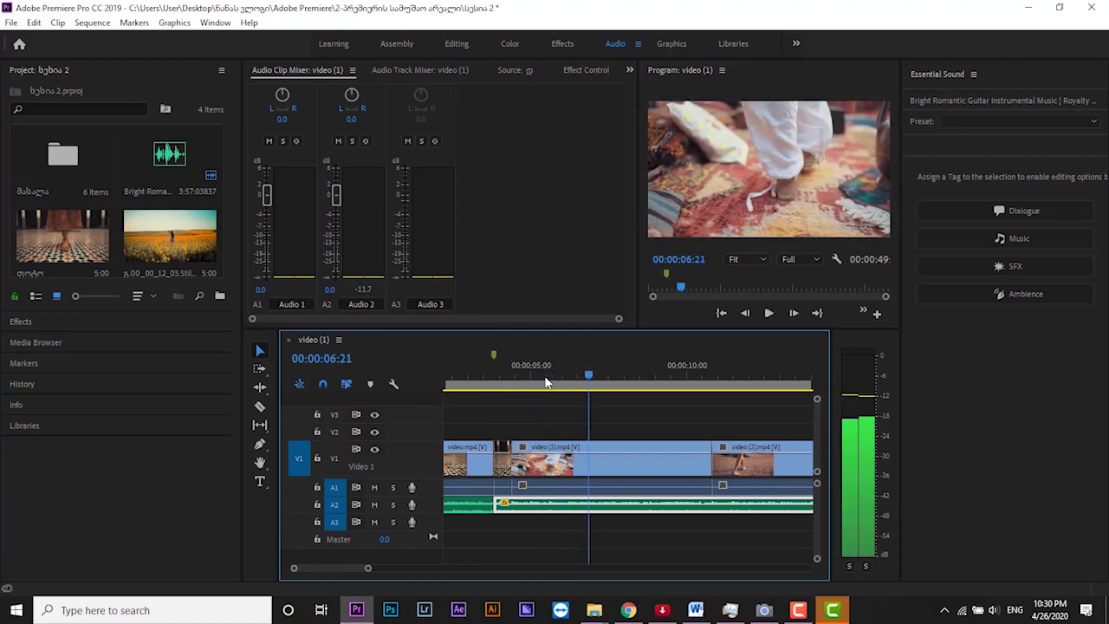
pyautogui.press('space')
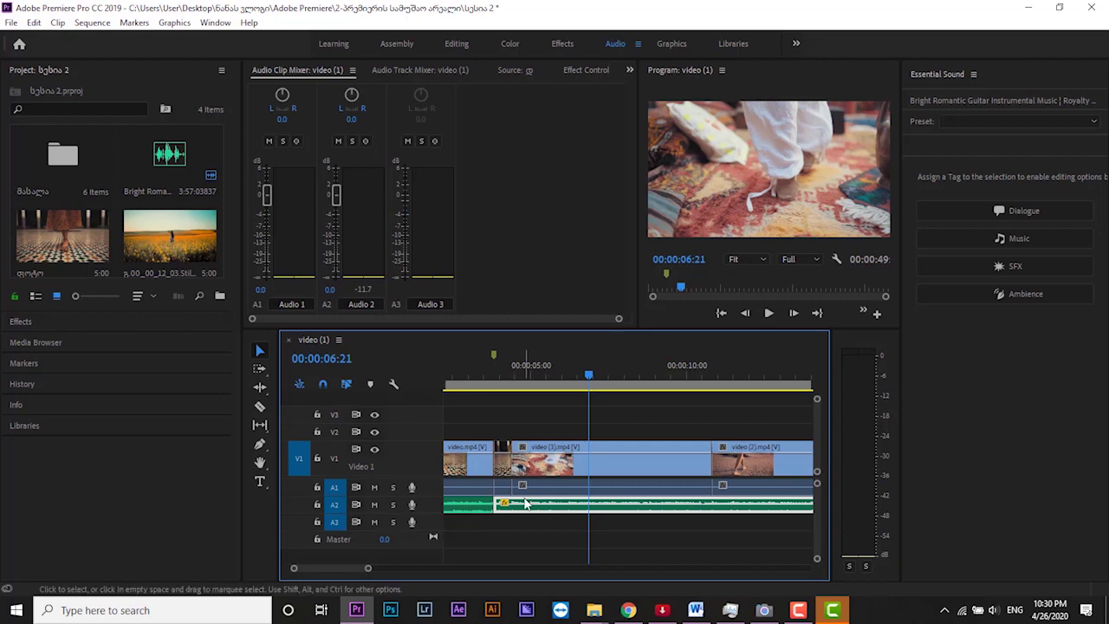
pyautogui.moveTo(524, 505); pyautogui.dragTo(524, 487)
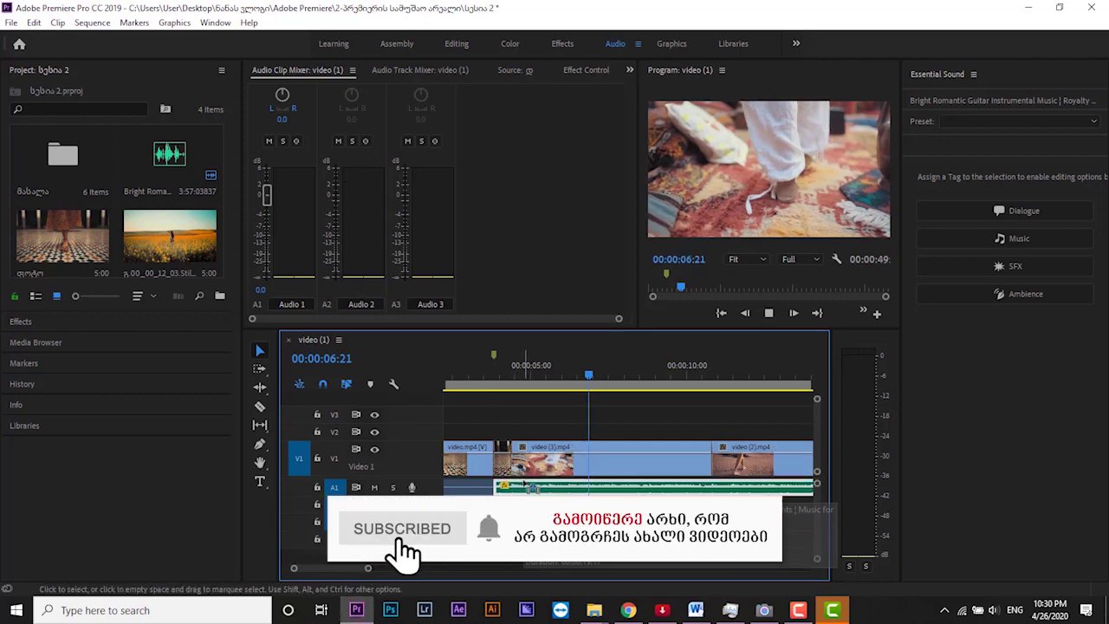
pyautogui.press('space')
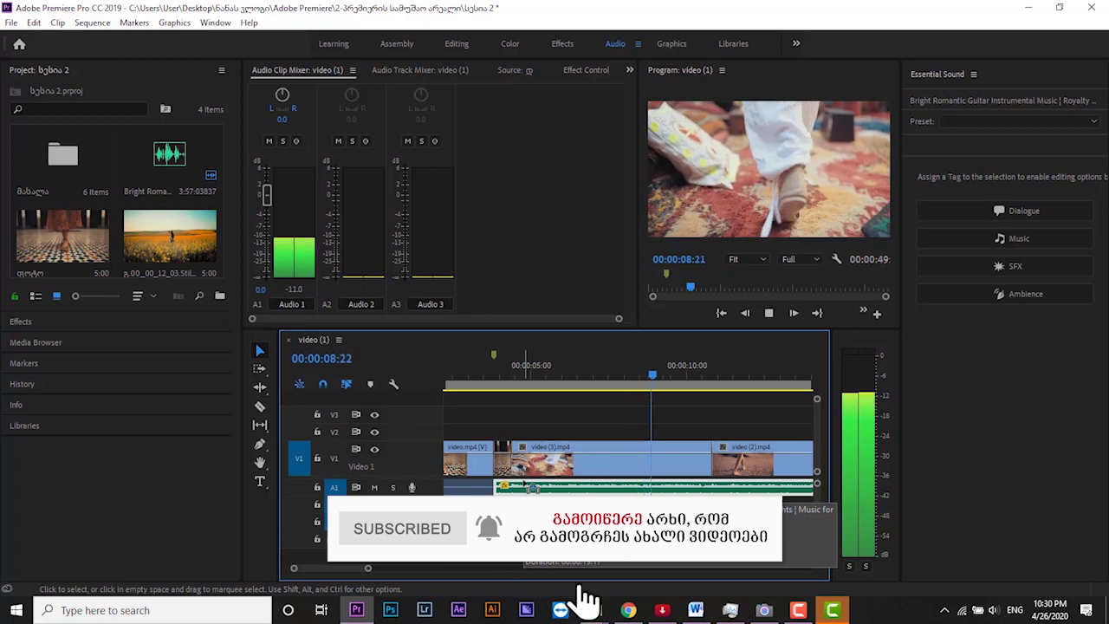
pyautogui.press('space')
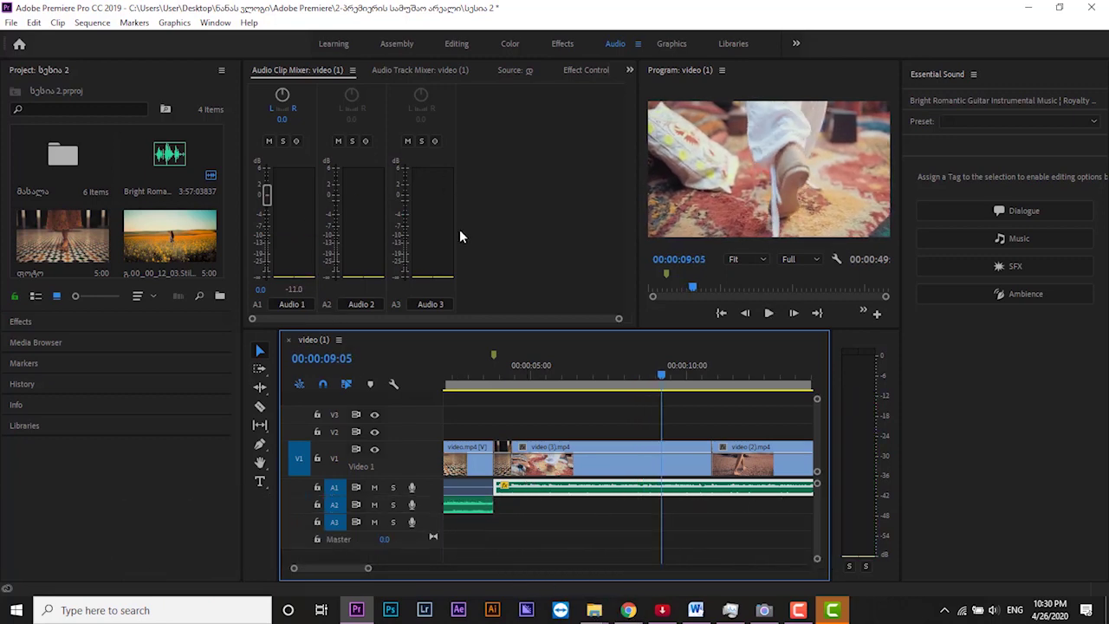